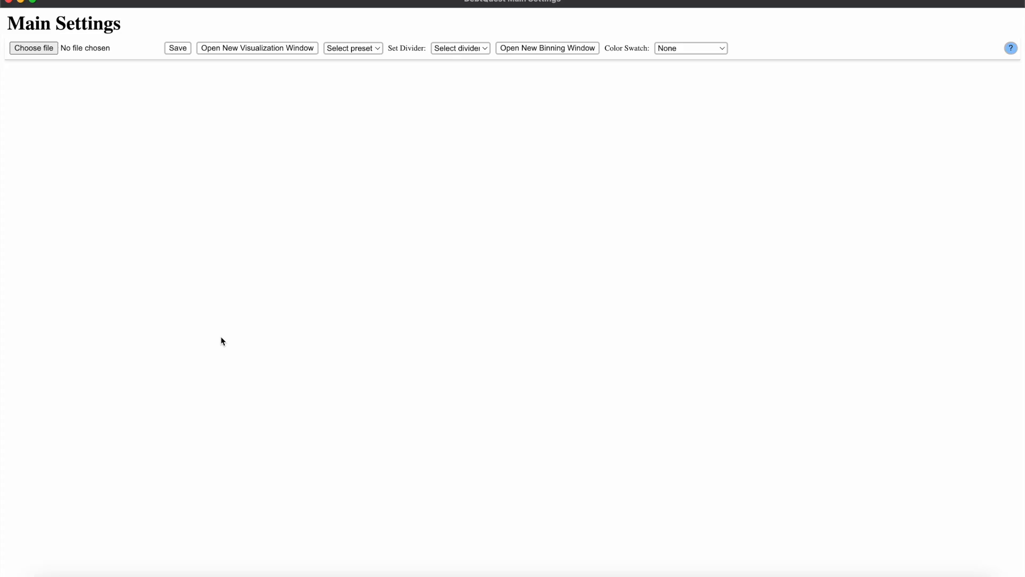
Load the Concatenated.xlsx survey file and look through its questions and answer categories.
click(34, 48)
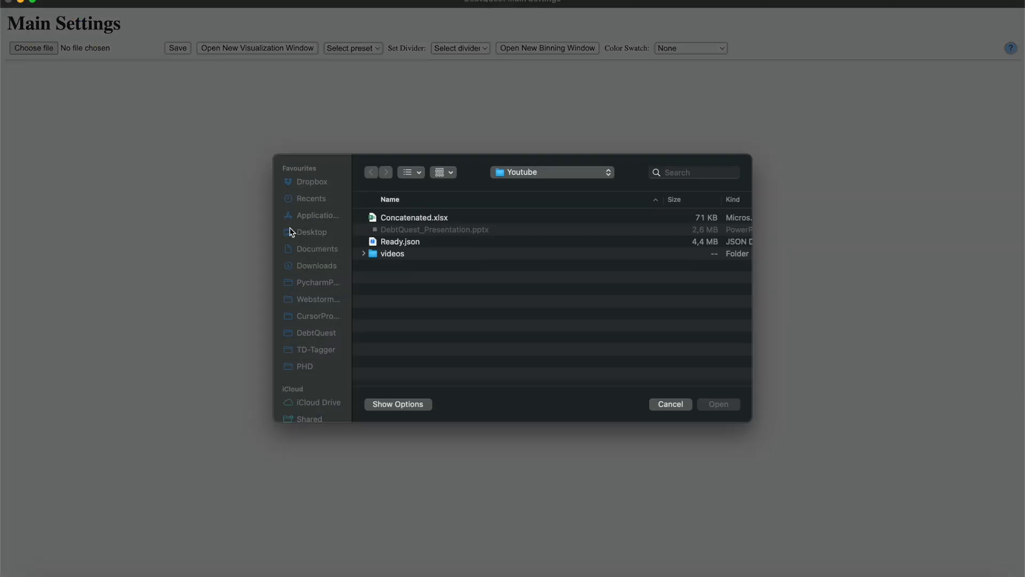
click(398, 218)
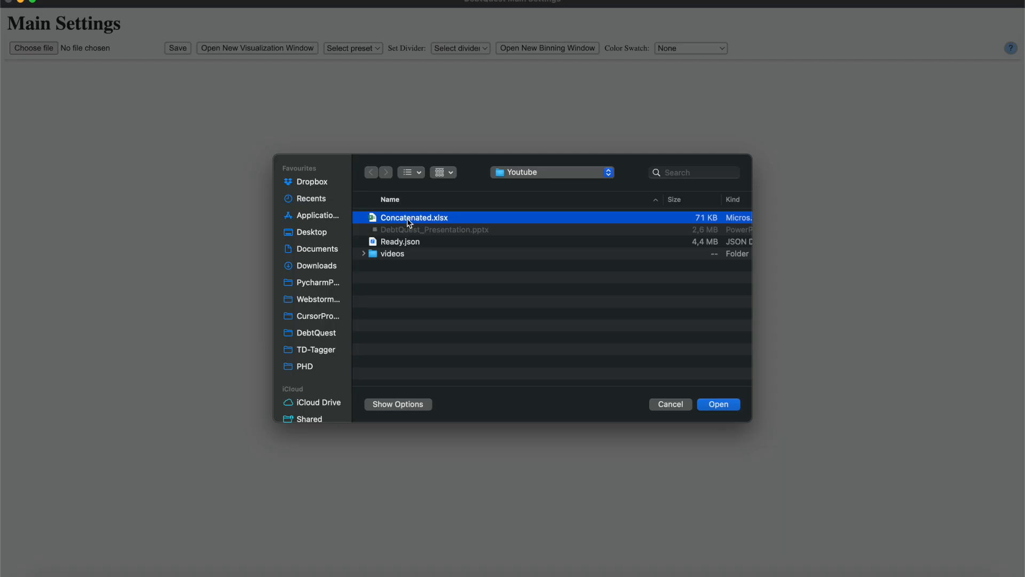
double_click(409, 222)
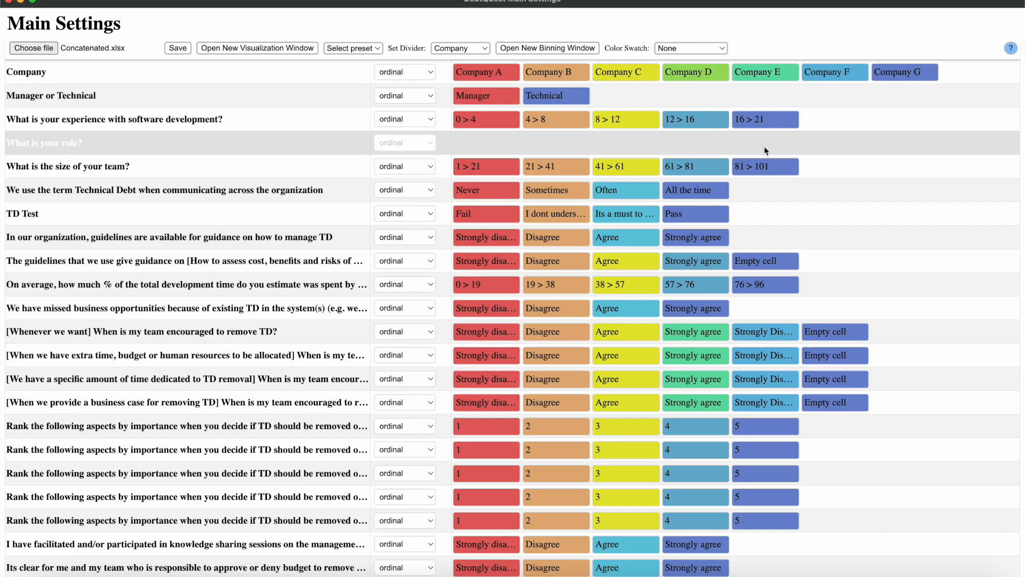
scroll(226, 76, down, 5)
scroll(227, 75, down, 5)
scroll(227, 76, up, 10)
scroll(636, 258, down, 6)
scroll(635, 259, up, 6)
Load the prepared Ready.json file and open its visualization in a new, maximized window.
click(47, 52)
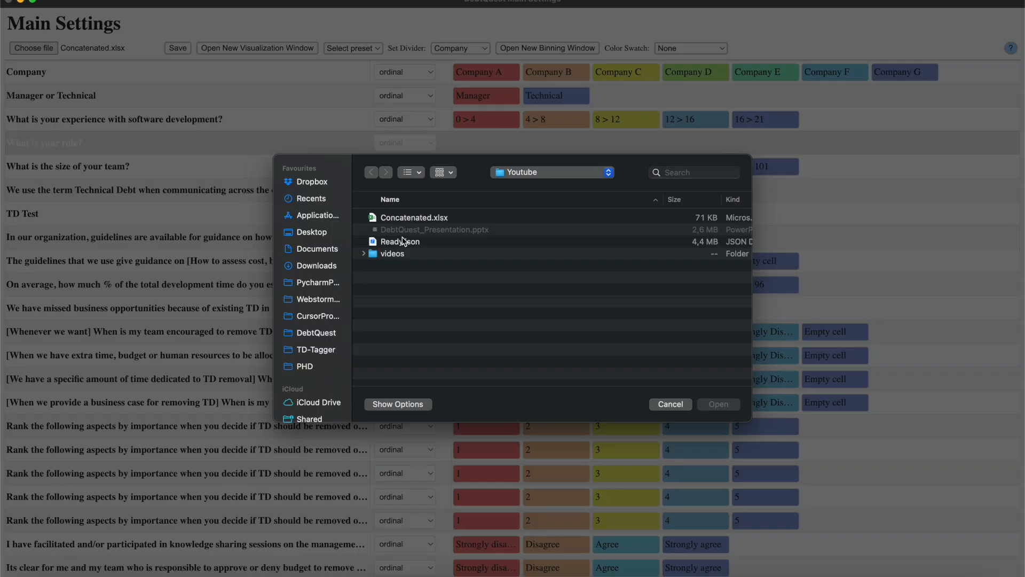
double_click(386, 245)
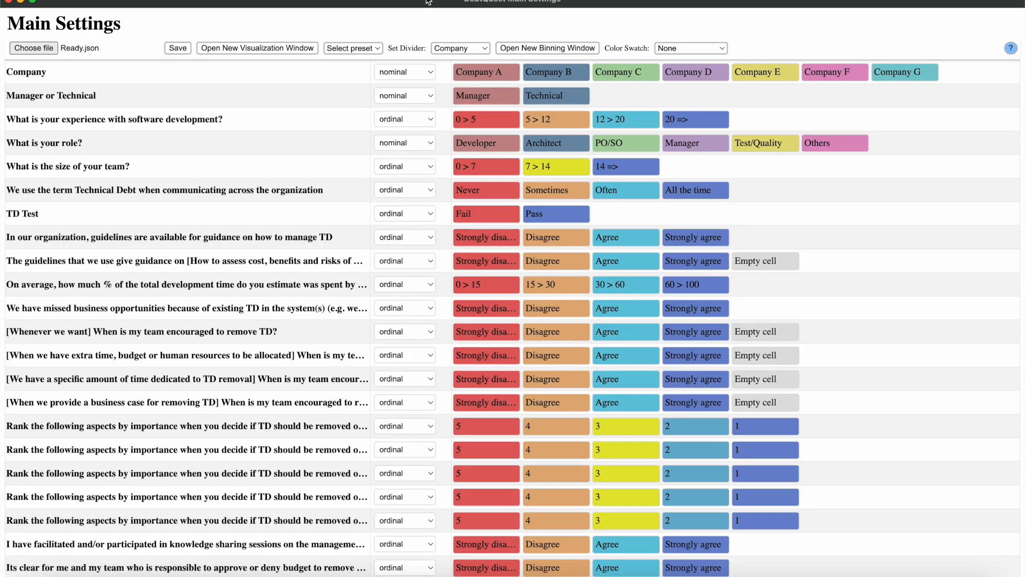
click(294, 49)
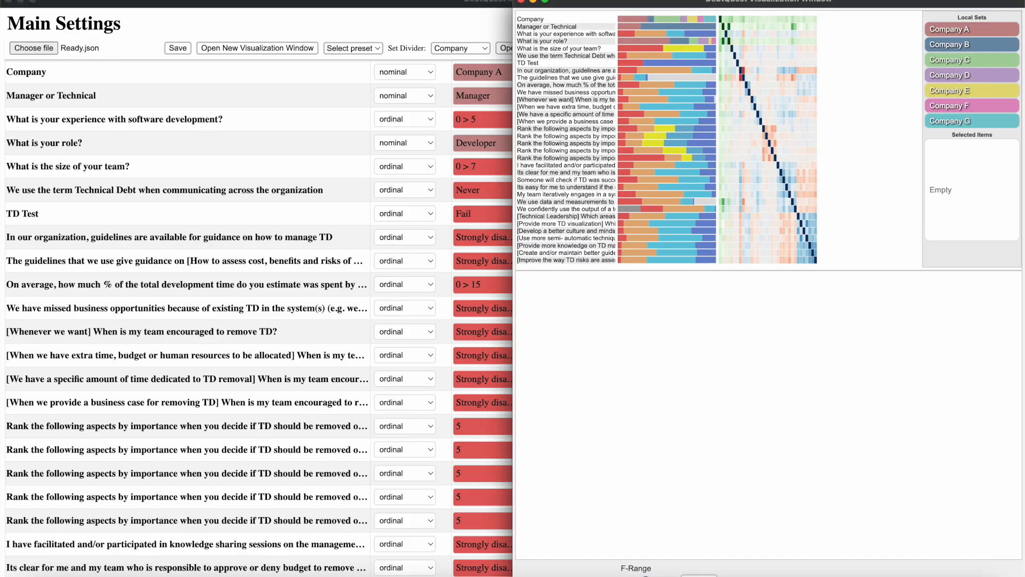
double_click(726, 2)
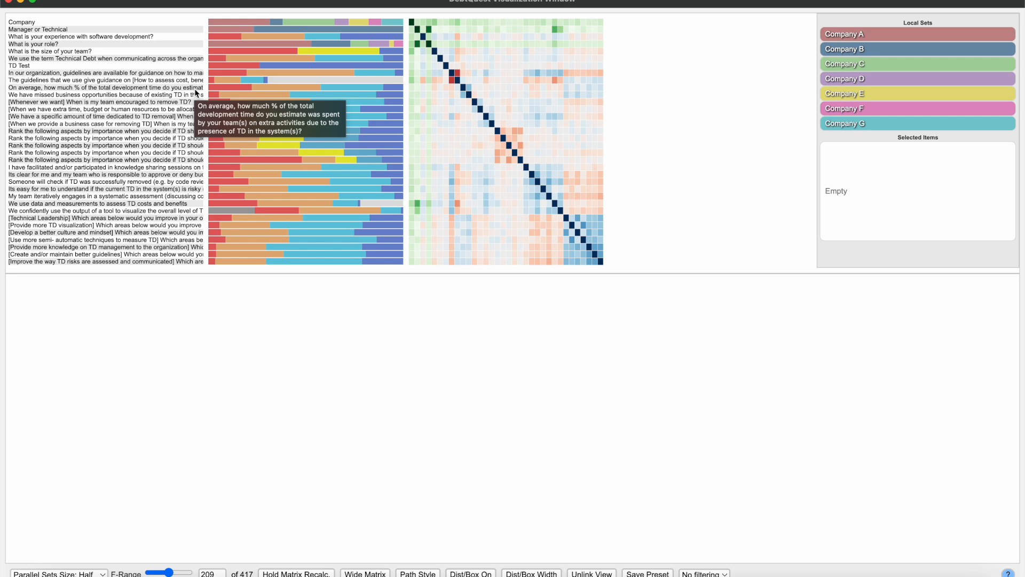
Inspect the development-time answer distribution and the contingency tables for Technical Leadership versus culture and mindset and for the two guidelines questions.
mouse_move(226, 92)
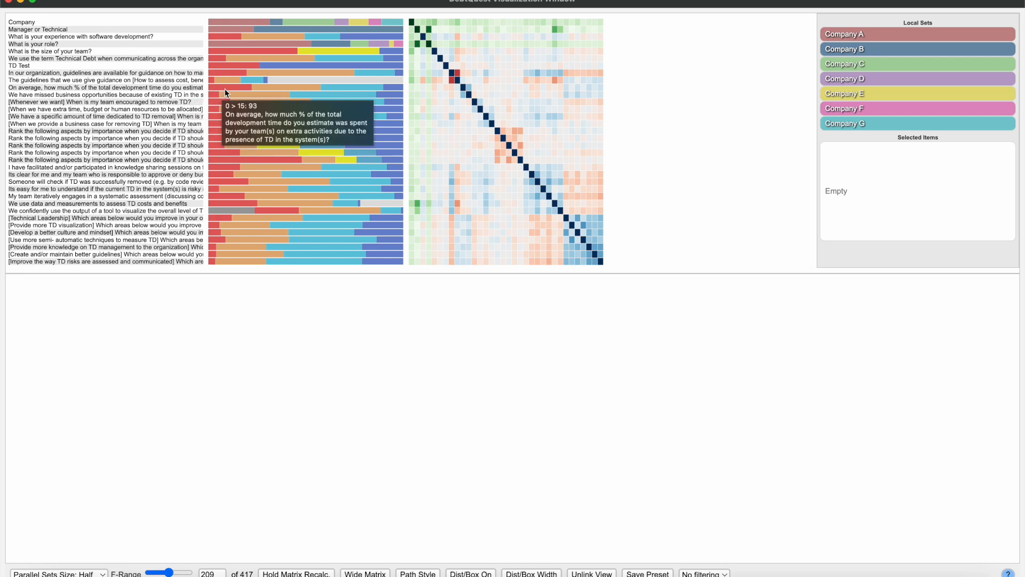
mouse_move(338, 87)
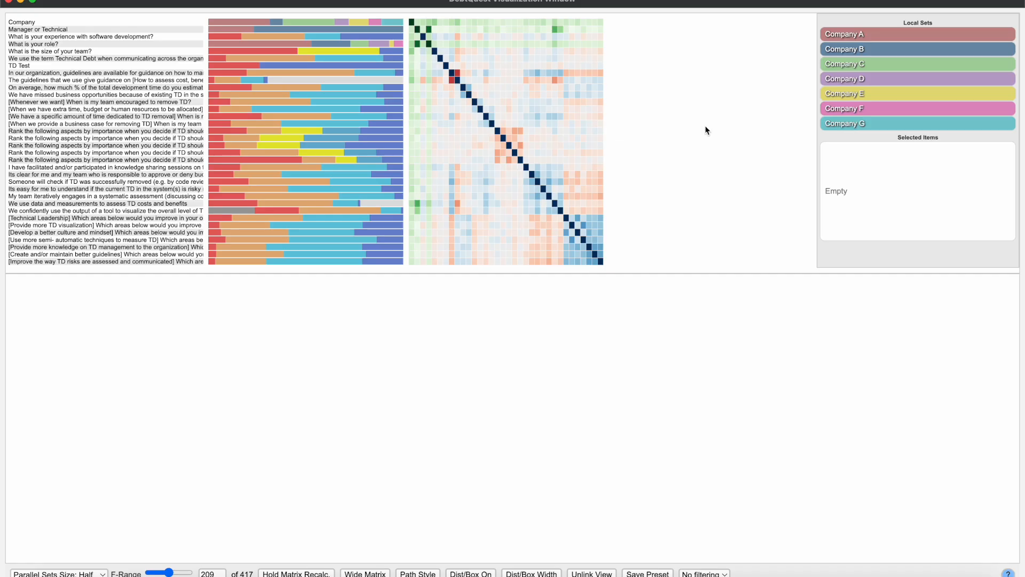
click(578, 219)
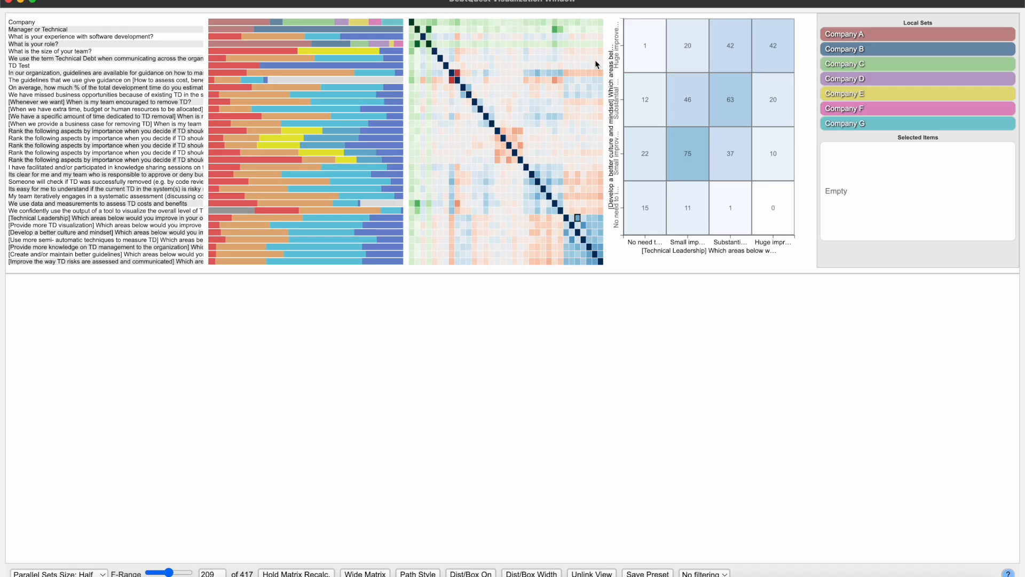
click(453, 82)
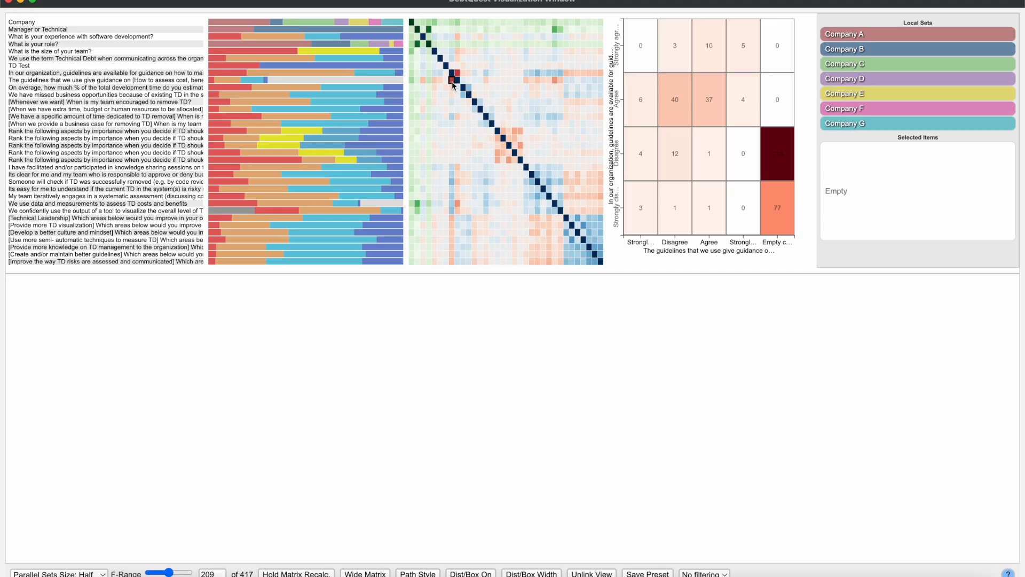
mouse_move(452, 84)
Exclude the question "The guidelines that we use give guidance on" in Main Settings and return to the maximized visualization window.
drag(1, 22, 65, 24)
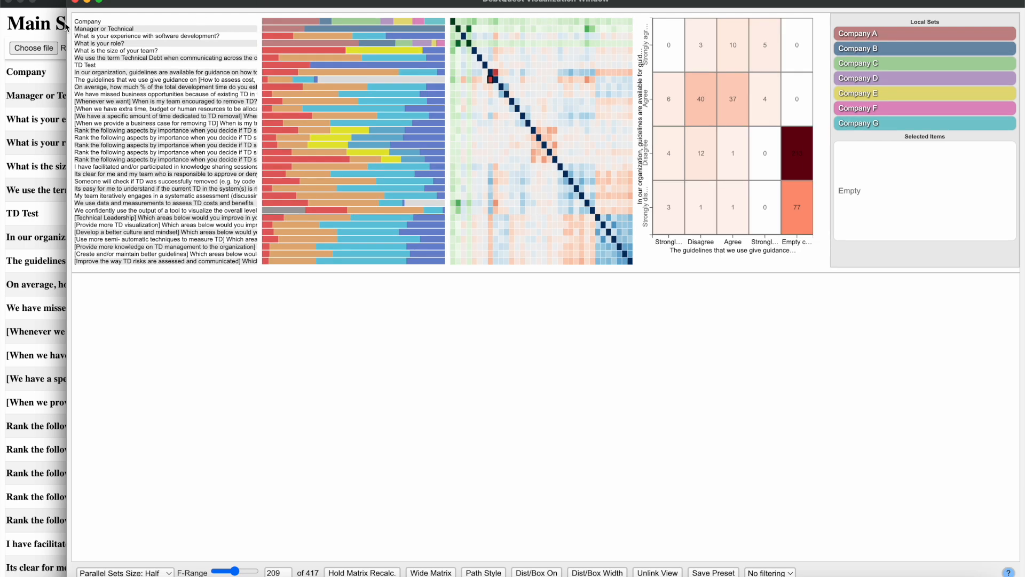
click(57, 5)
drag(334, 263, 330, 259)
click(1004, 3)
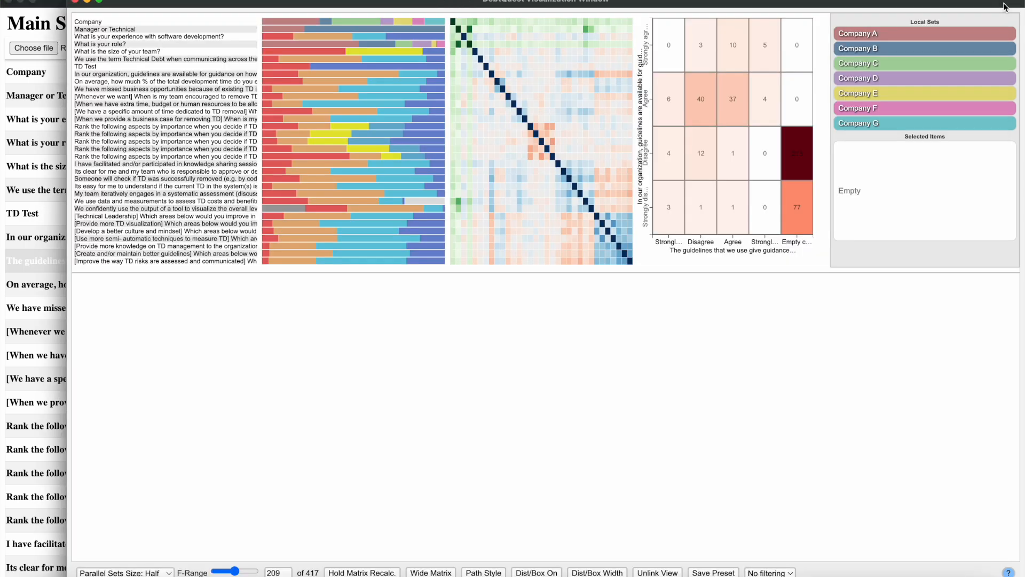
double_click(739, 3)
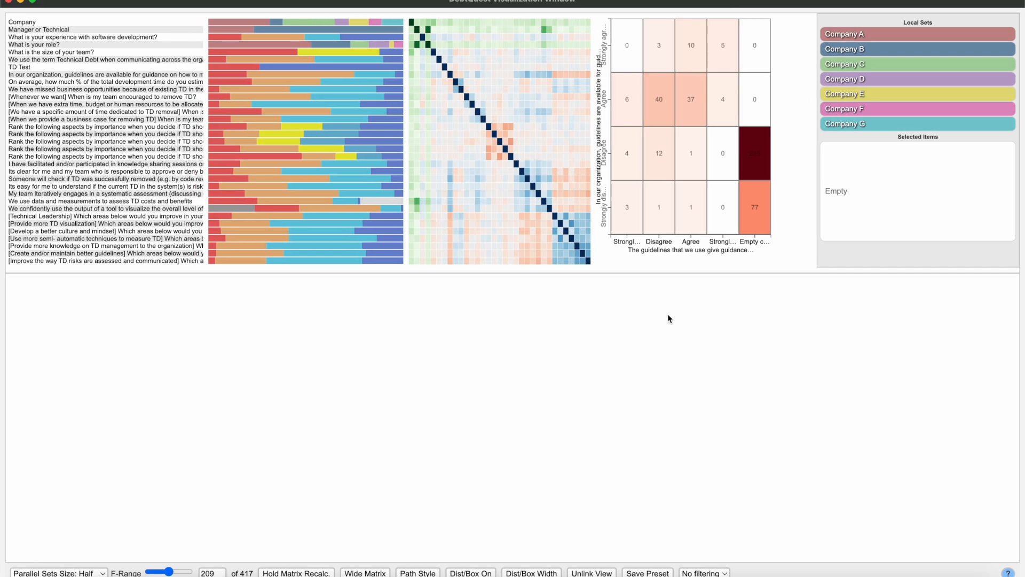
View the contingency tables for Technical Leadership versus culture and mindset, and for iterative systematic assessment versus TD risk assessment improvement.
click(566, 217)
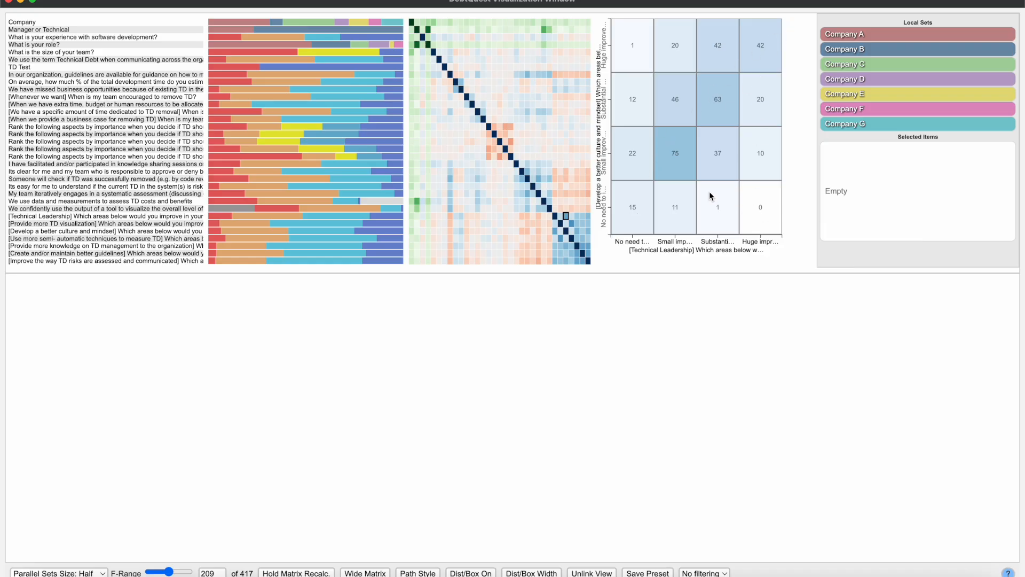
click(588, 193)
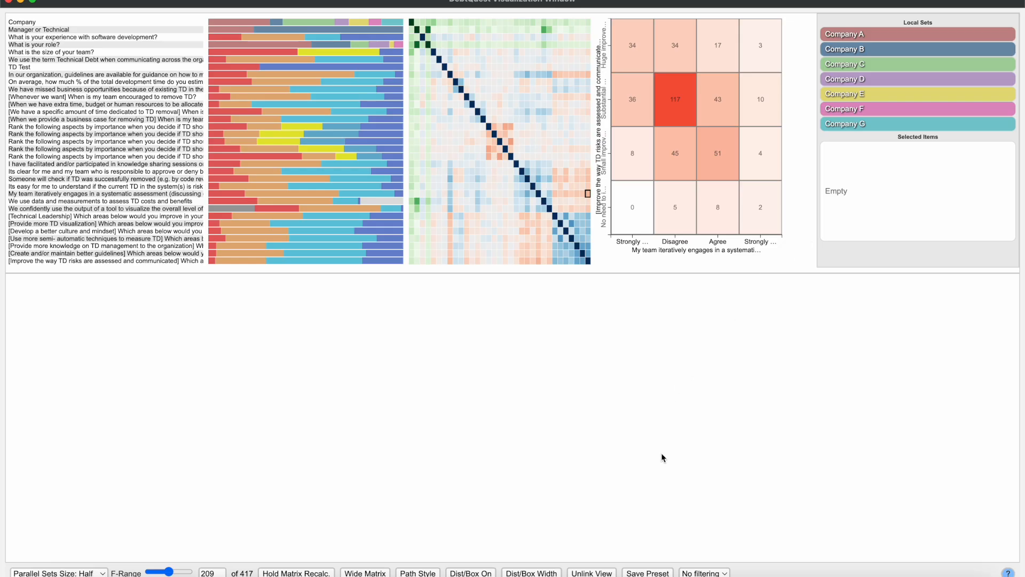
Try filtering the correlation matrix at p = 0.01 and p = 0.05, and restore No filtering.
click(710, 571)
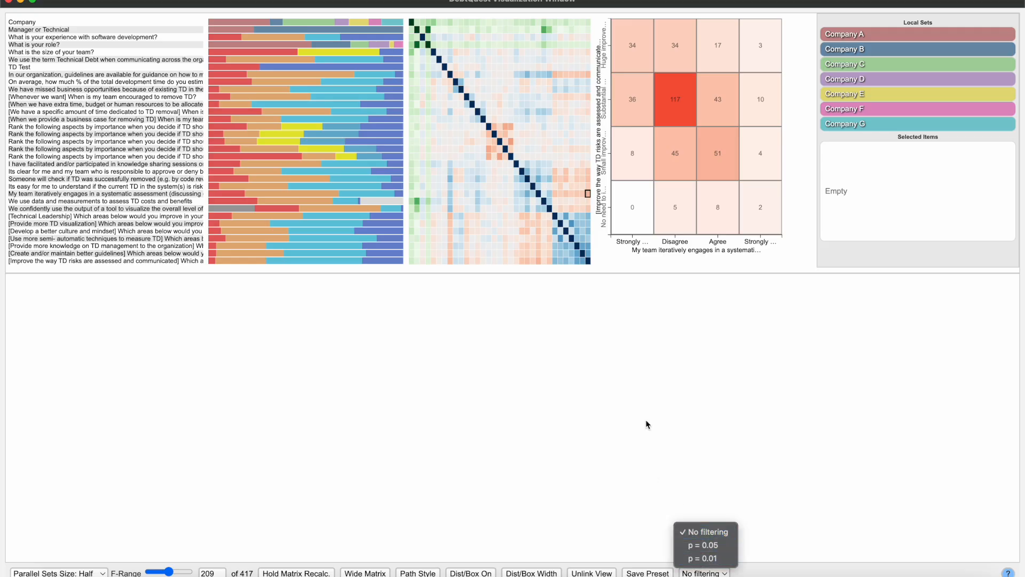
click(711, 559)
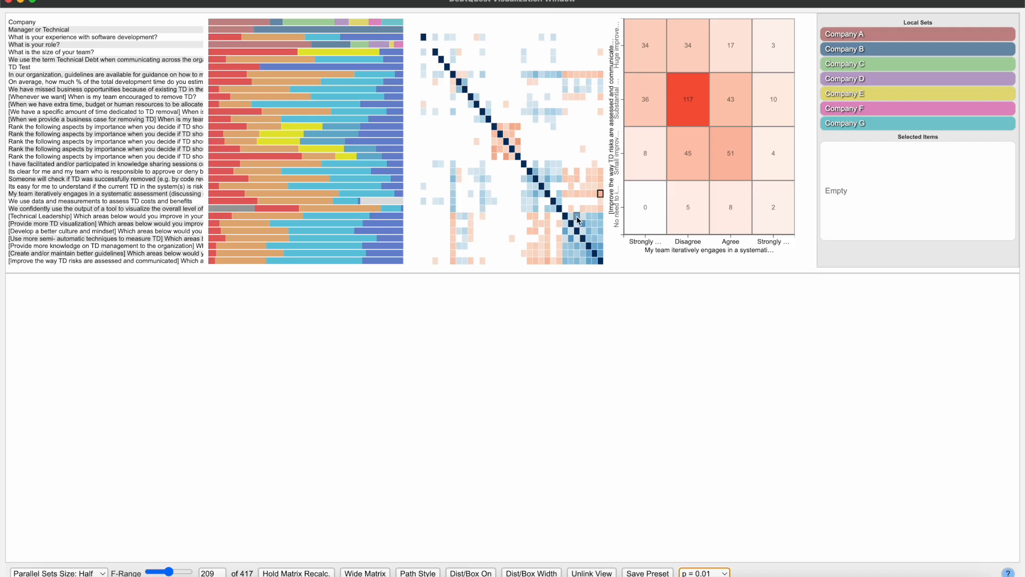
mouse_move(575, 217)
click(701, 573)
click(699, 546)
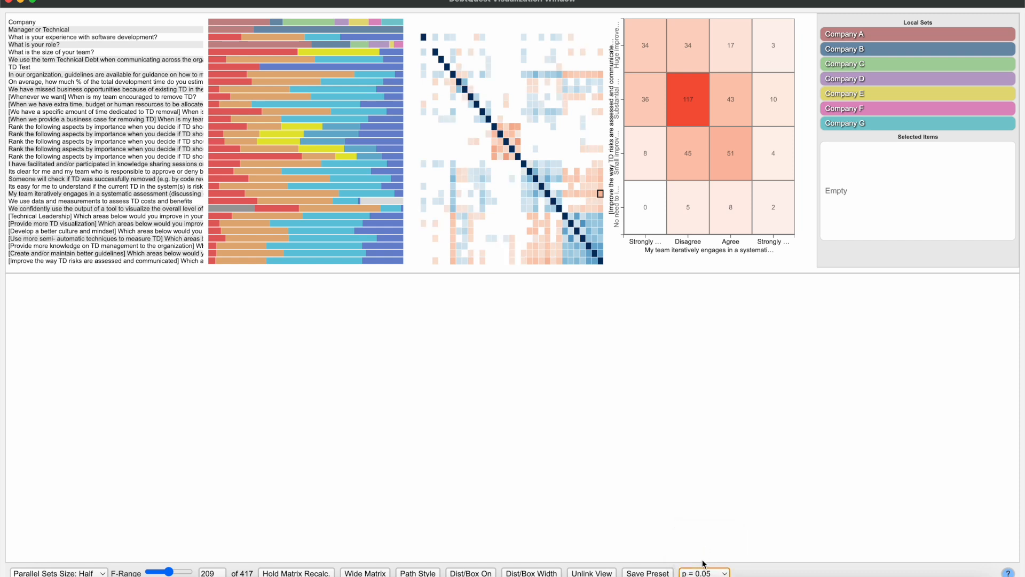
click(702, 573)
click(699, 571)
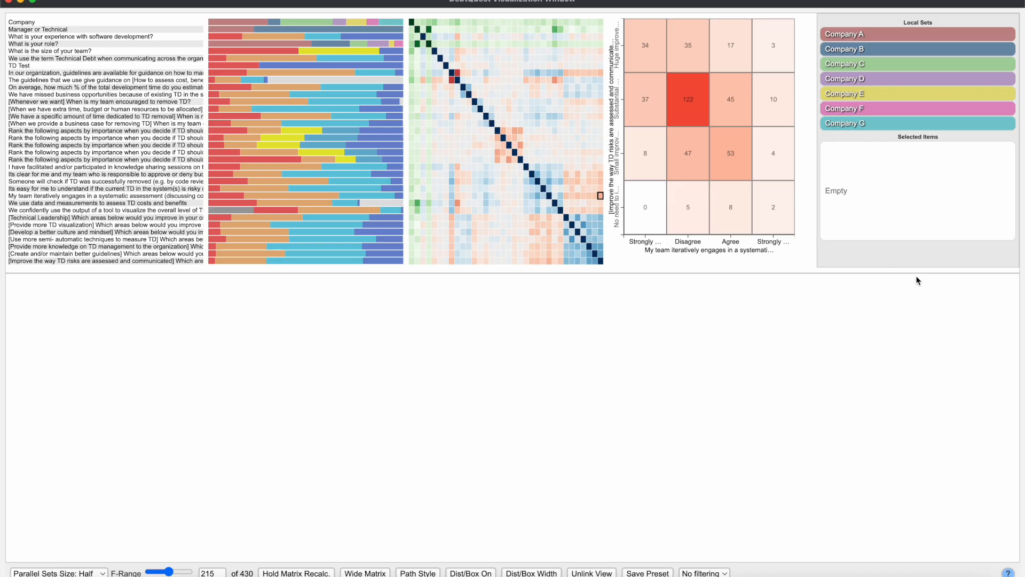
Add "What is your role?" and the question on average % of development time spent to the selected items.
click(906, 223)
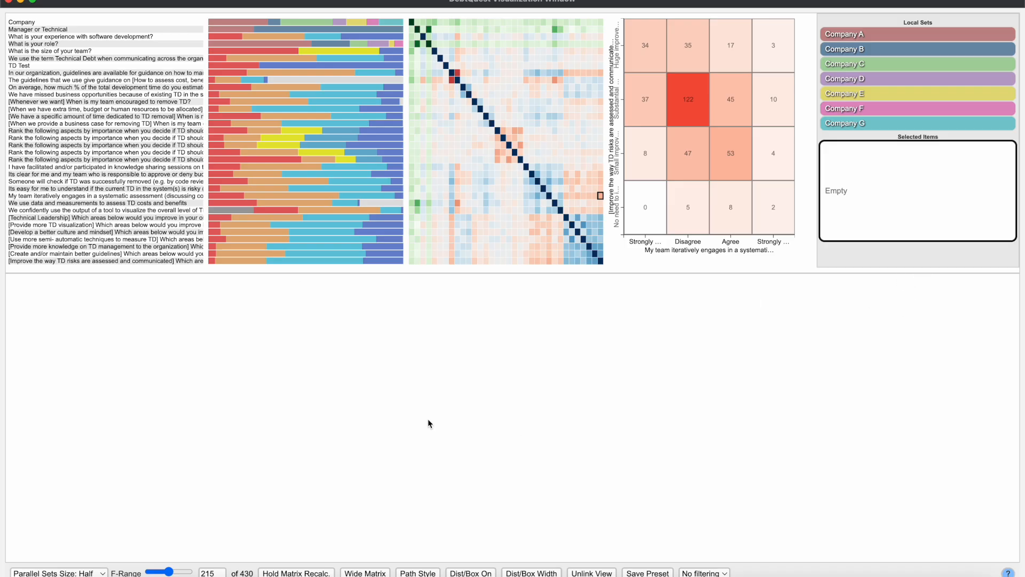
click(32, 44)
click(893, 223)
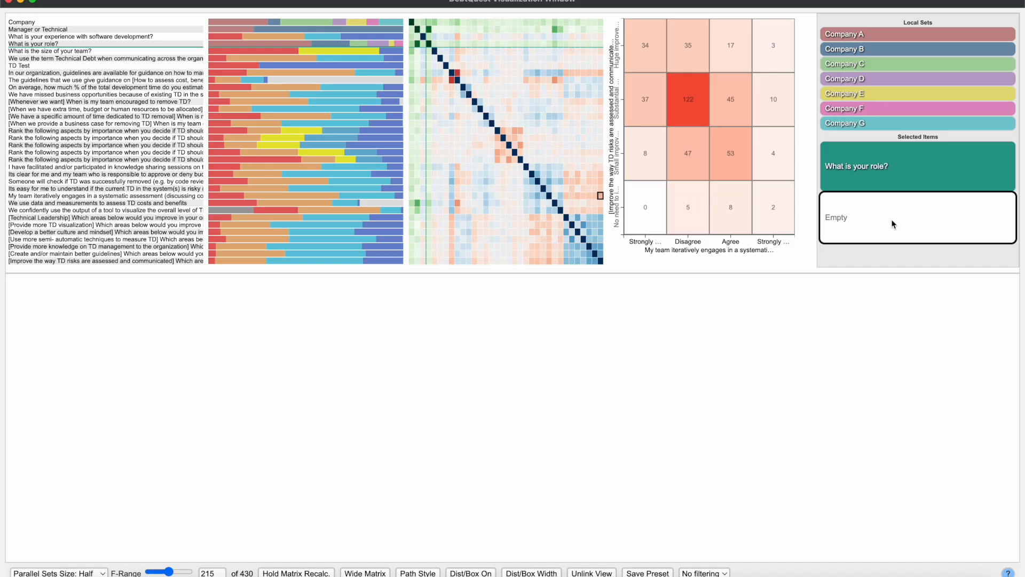
click(66, 89)
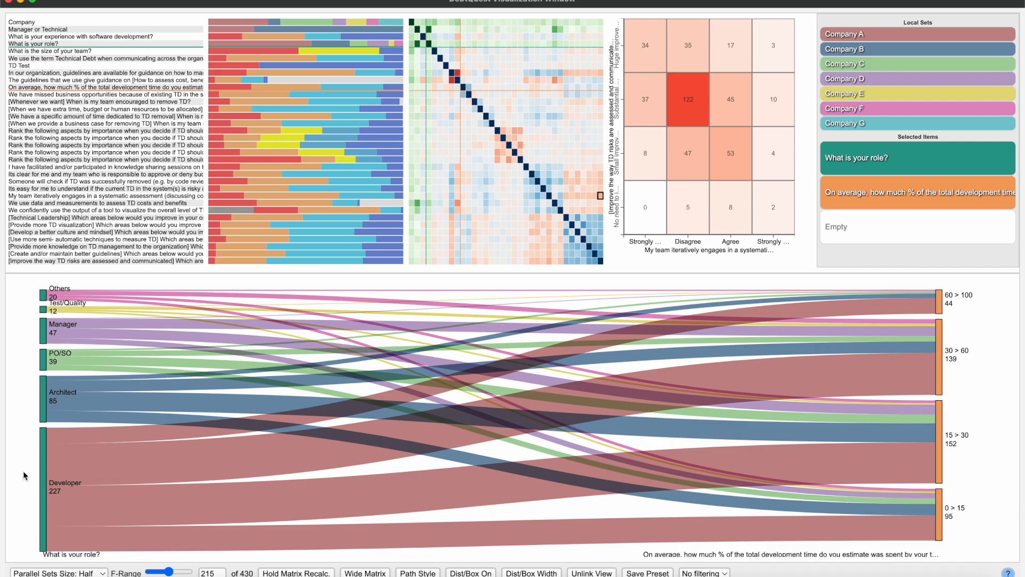
Highlight all four Developer flows to the 15 > 30, 30 > 60, 60 > 100 and 0 > 15 categories in the parallel sets.
click(148, 513)
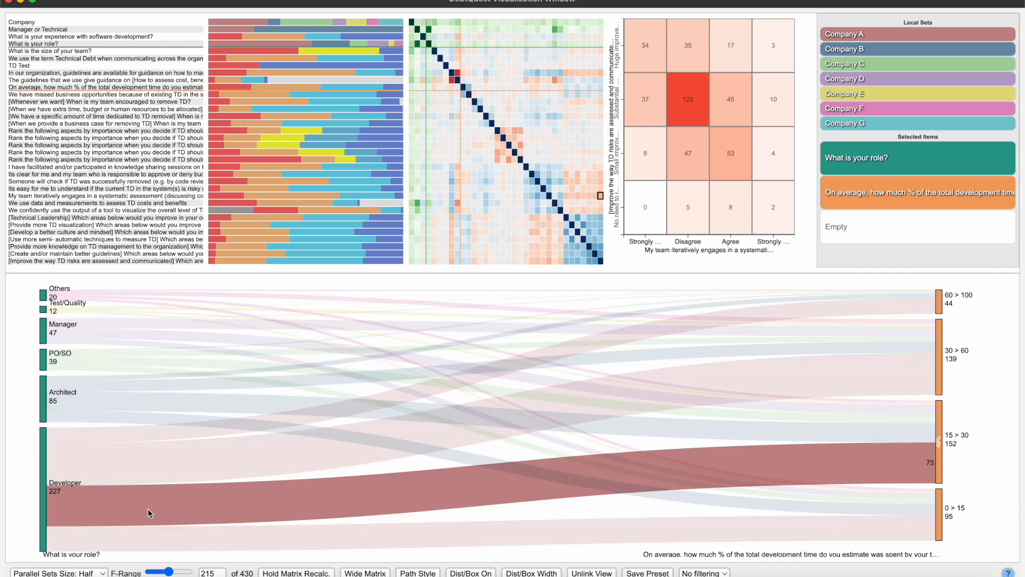
mouse_move(118, 511)
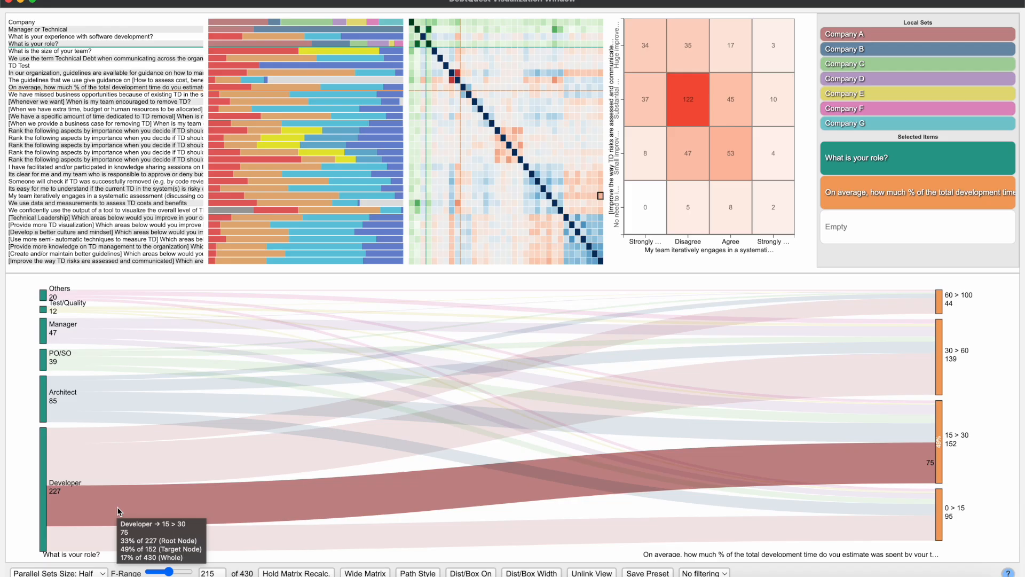
click(127, 474)
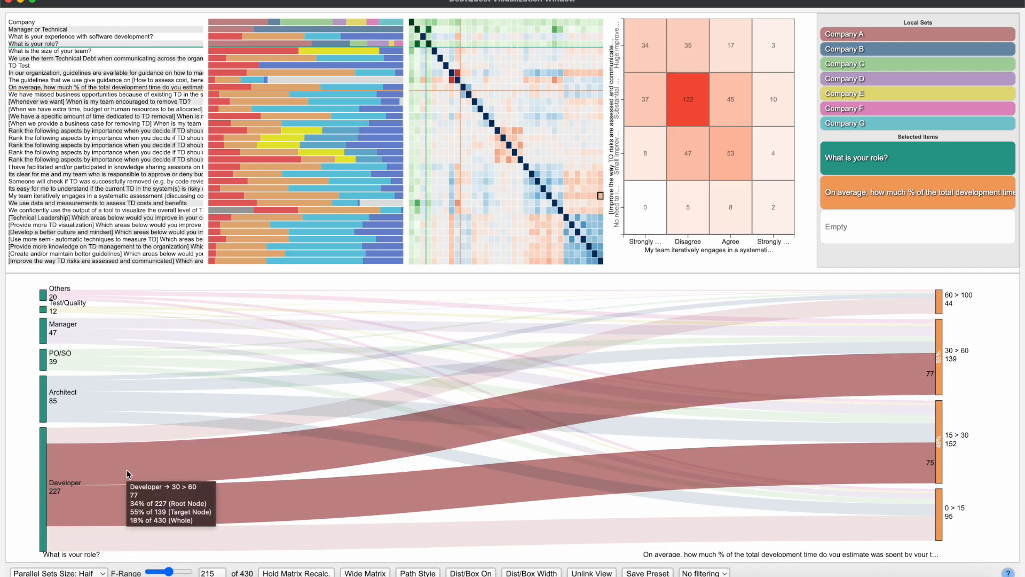
click(106, 437)
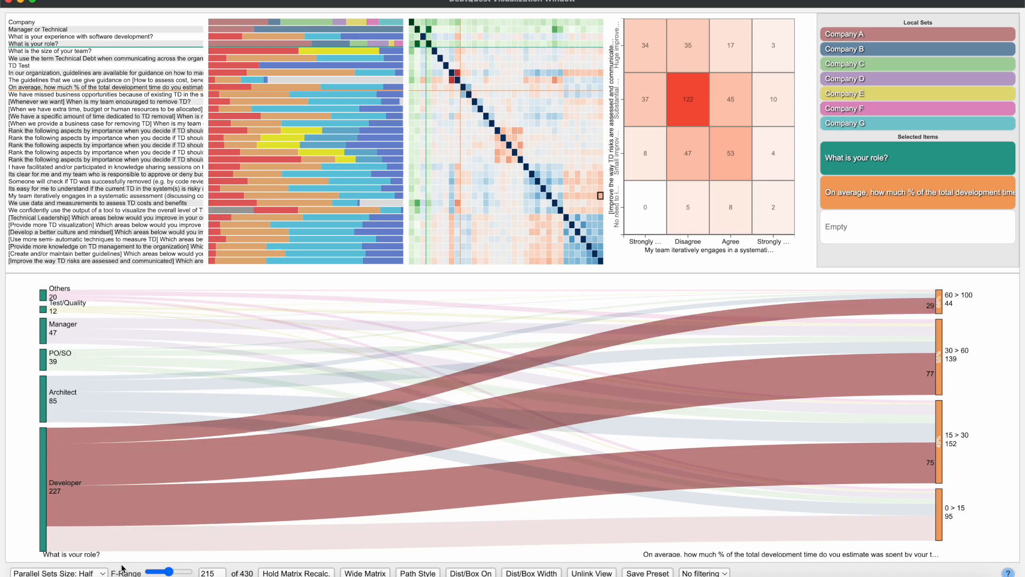
click(126, 545)
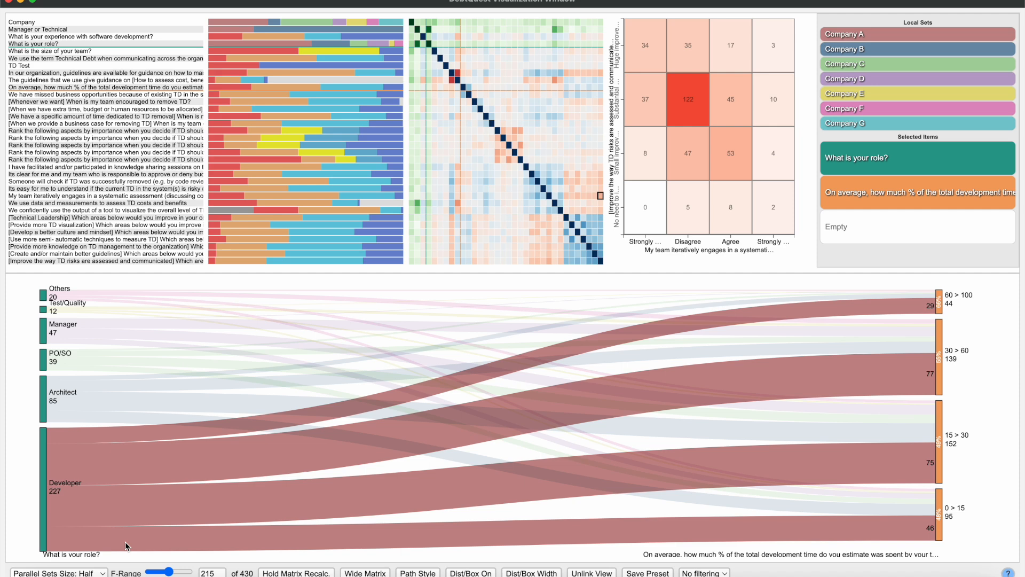
mouse_move(126, 546)
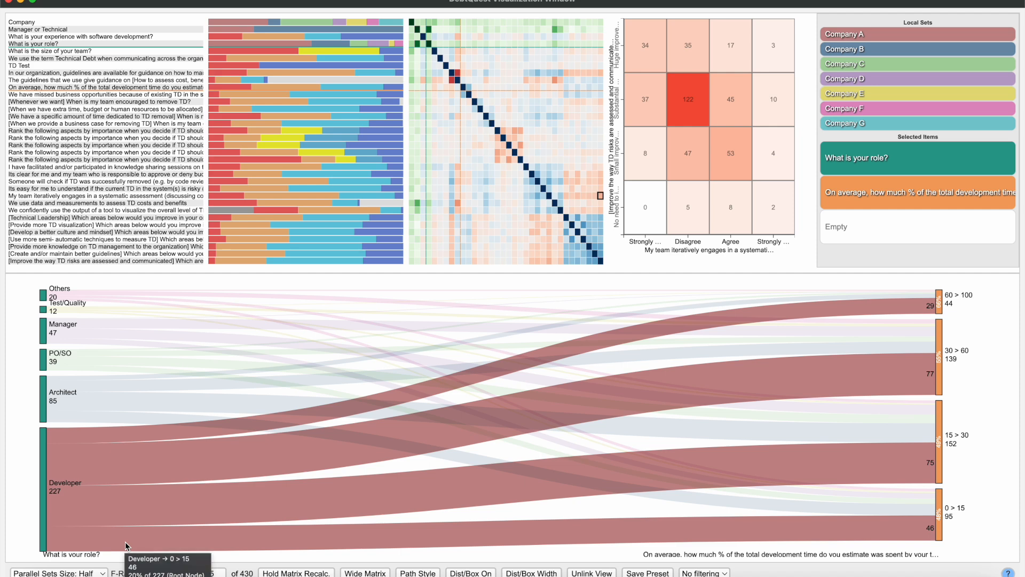
Show the contingency table for "What is your role?" against the average % of development time question.
click(463, 44)
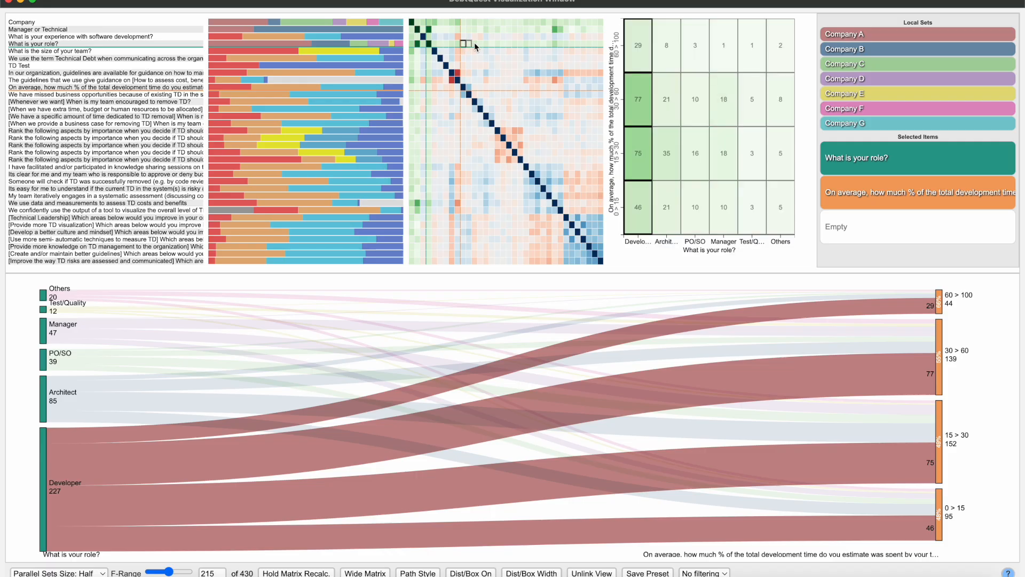
mouse_move(463, 44)
Highlight table cells Developer 0 > 15 and 15 > 30, Architect 15 > 30, PO/SO and Manager 30 > 60, and clear the highlighting.
click(643, 228)
click(632, 223)
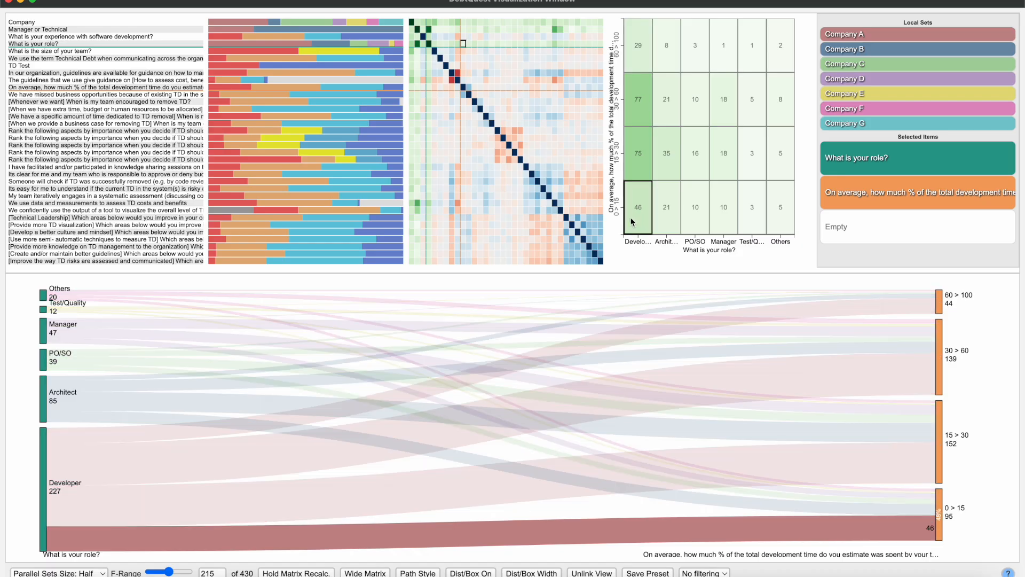
click(634, 168)
click(660, 172)
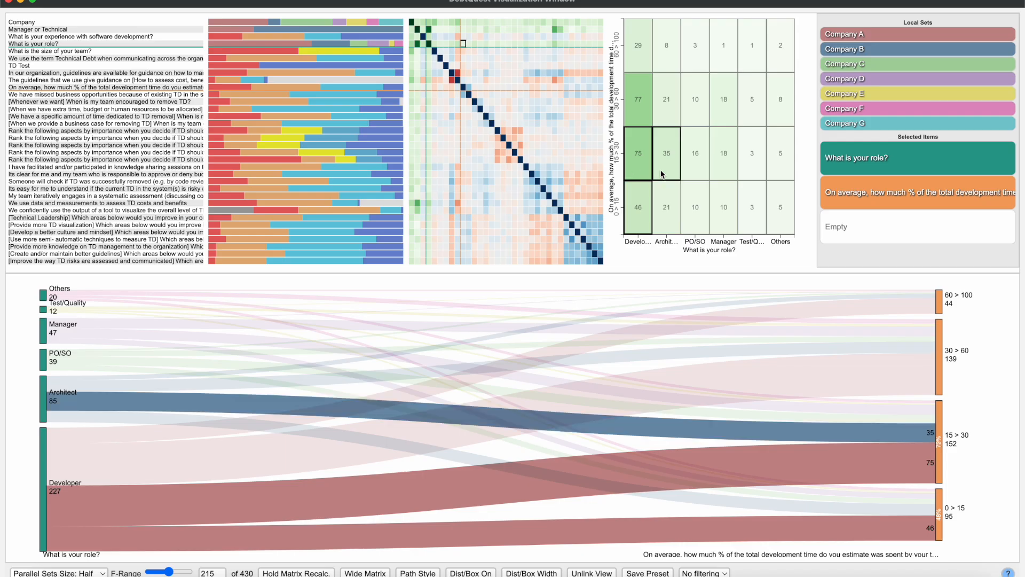
click(688, 118)
click(719, 118)
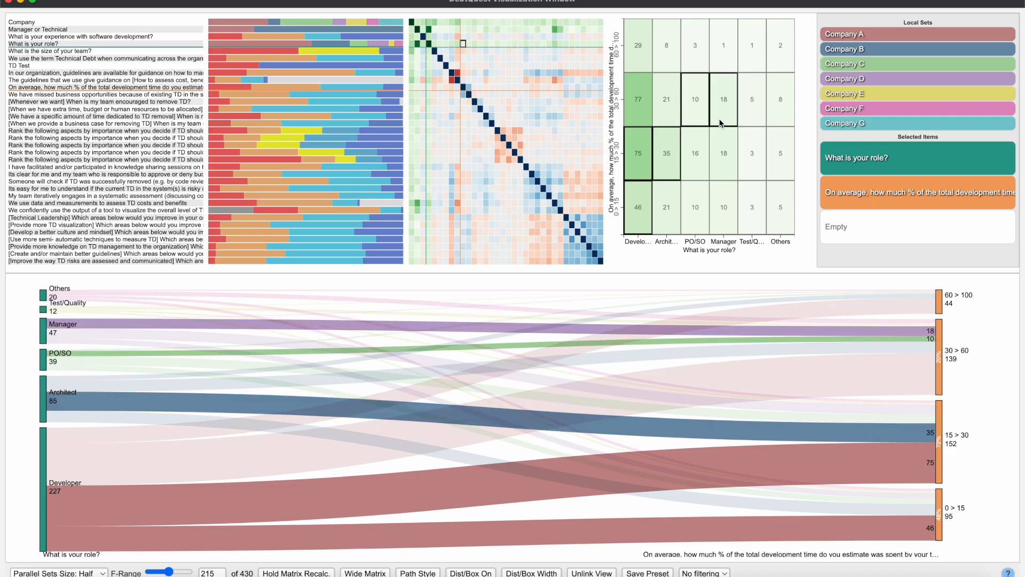
click(715, 148)
click(716, 149)
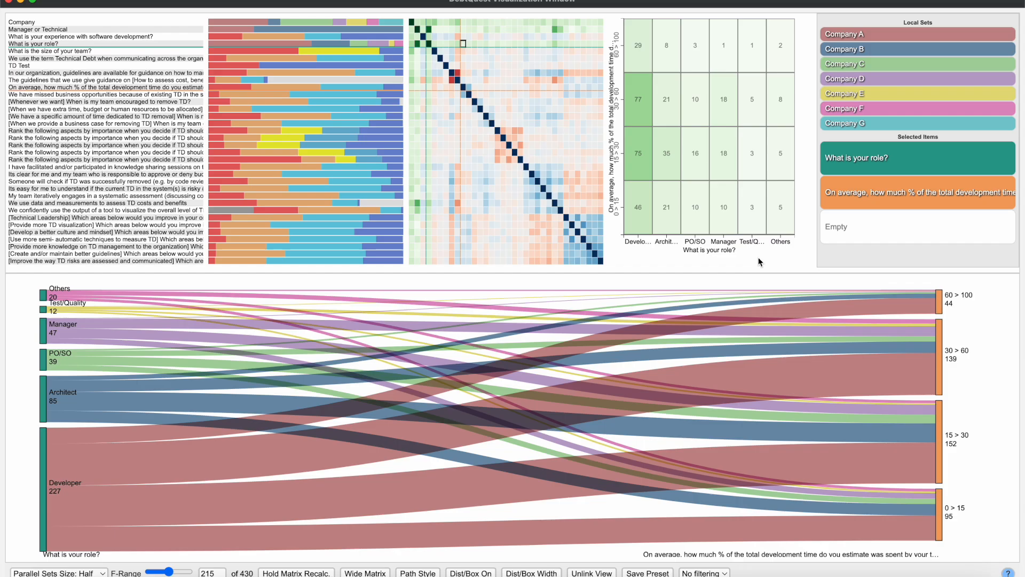
Add "What is your experience with software development?" to the selected items and move it directly below "What is your role?".
click(915, 238)
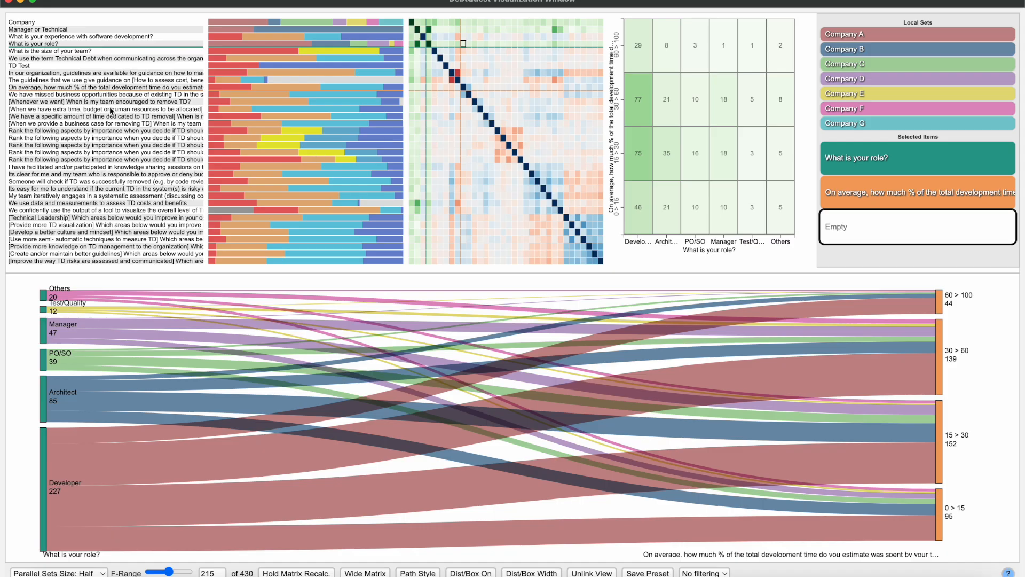
click(46, 39)
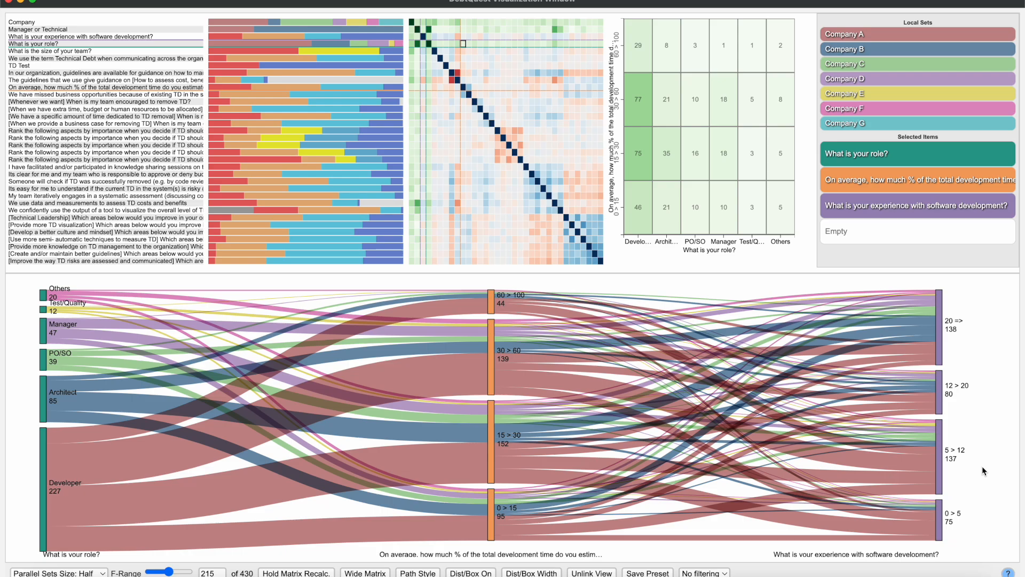
drag(928, 208, 927, 184)
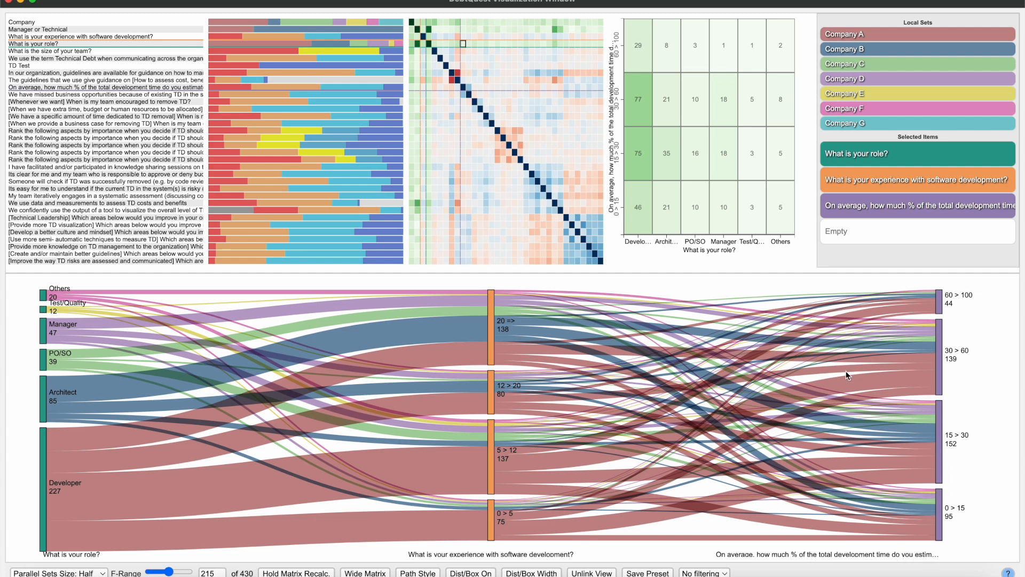
Highlight the Developer flows to the 5 > 12, 0 > 5 and 20 => experience categories in the parallel sets, and clear the highlighting.
click(162, 489)
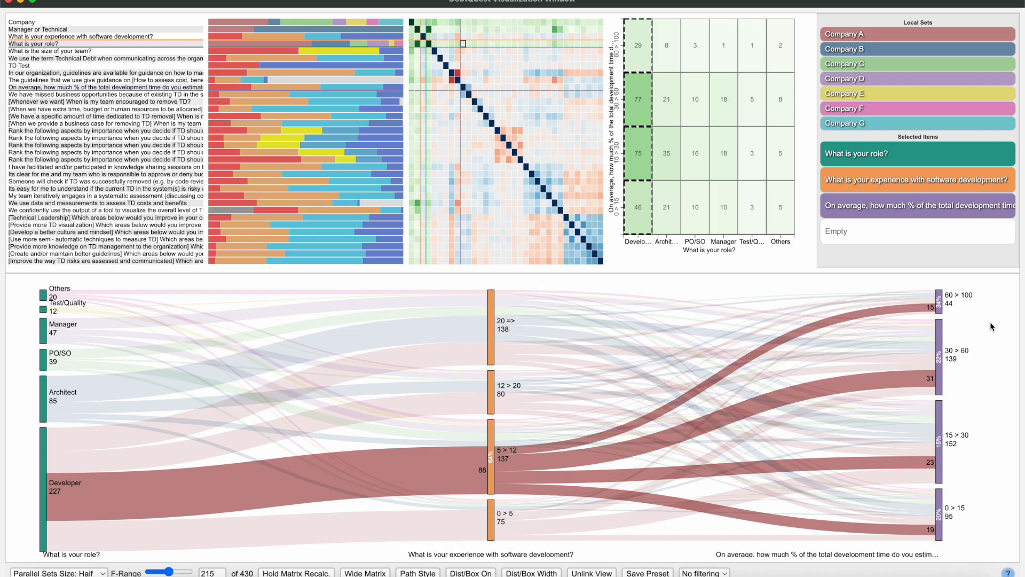
click(367, 529)
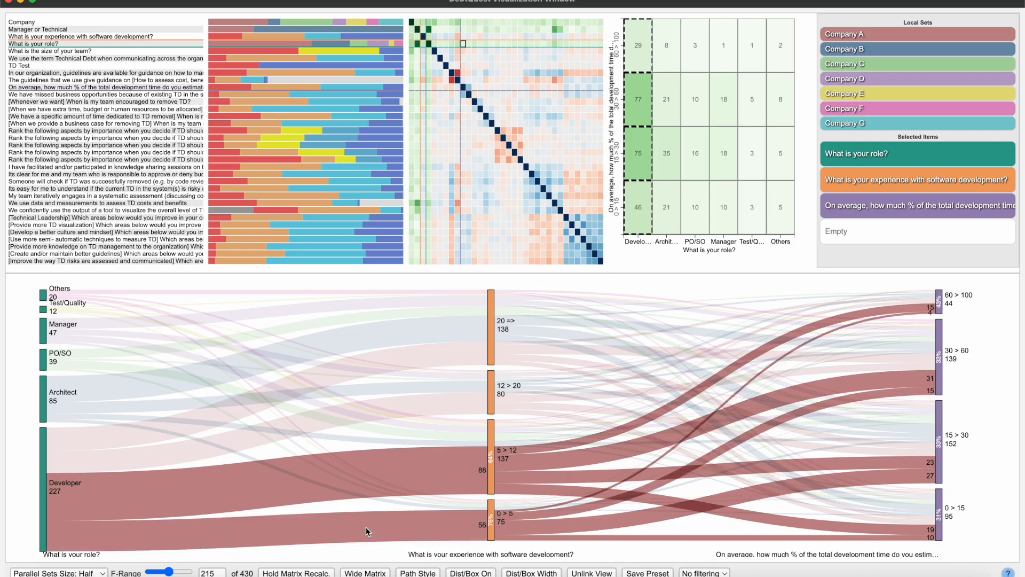
click(449, 357)
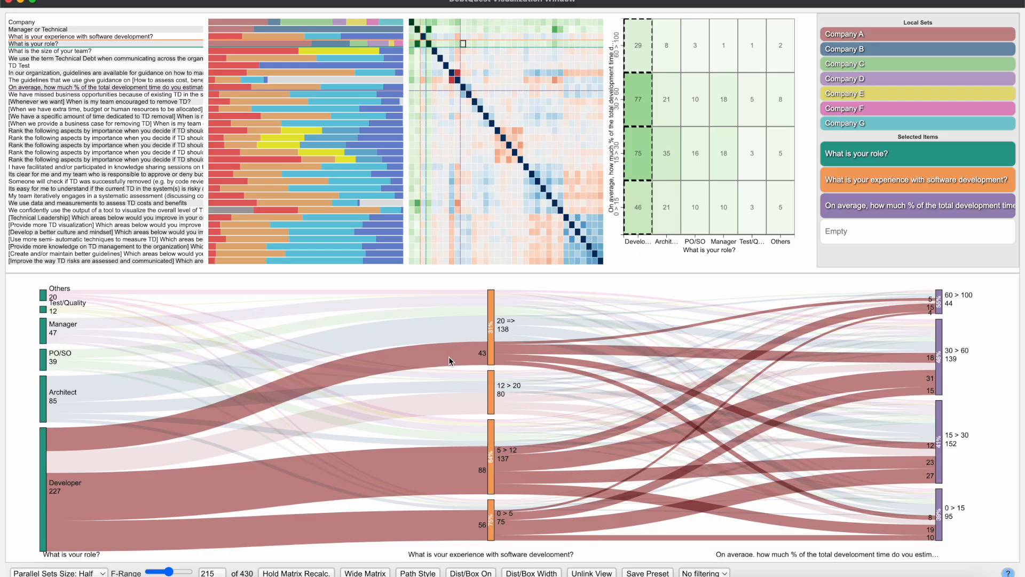
click(449, 357)
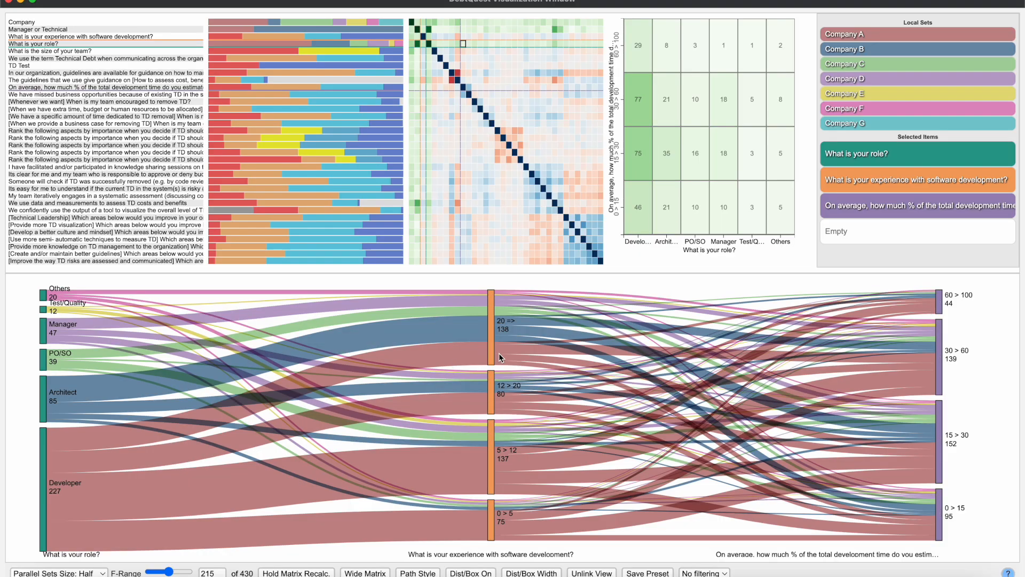
Highlight the Developer 20 => path to 30 > 60 and the 5 > 12 paths to 30 > 60 and 15 > 30, and clear the highlighting.
click(531, 350)
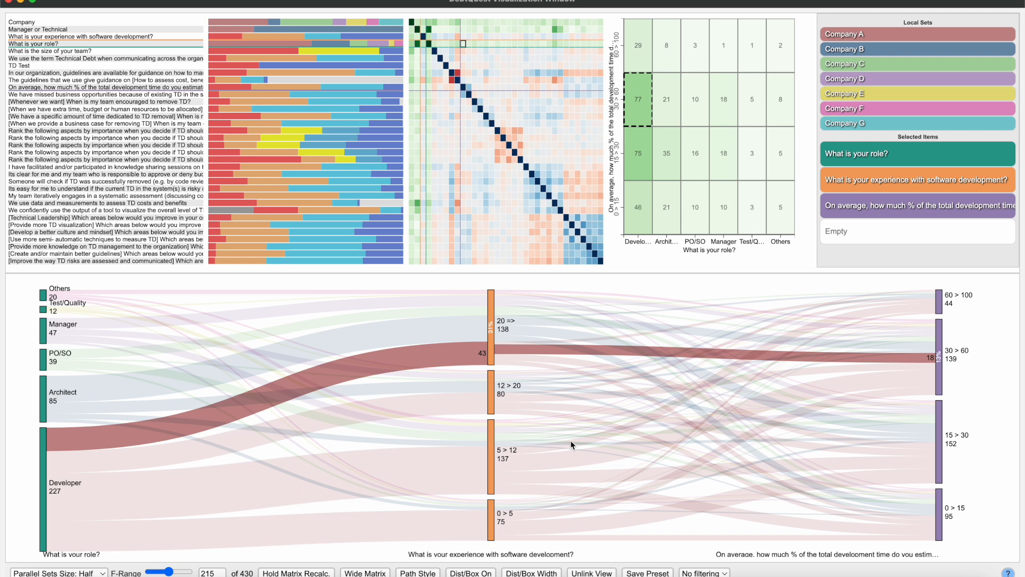
click(552, 467)
click(553, 475)
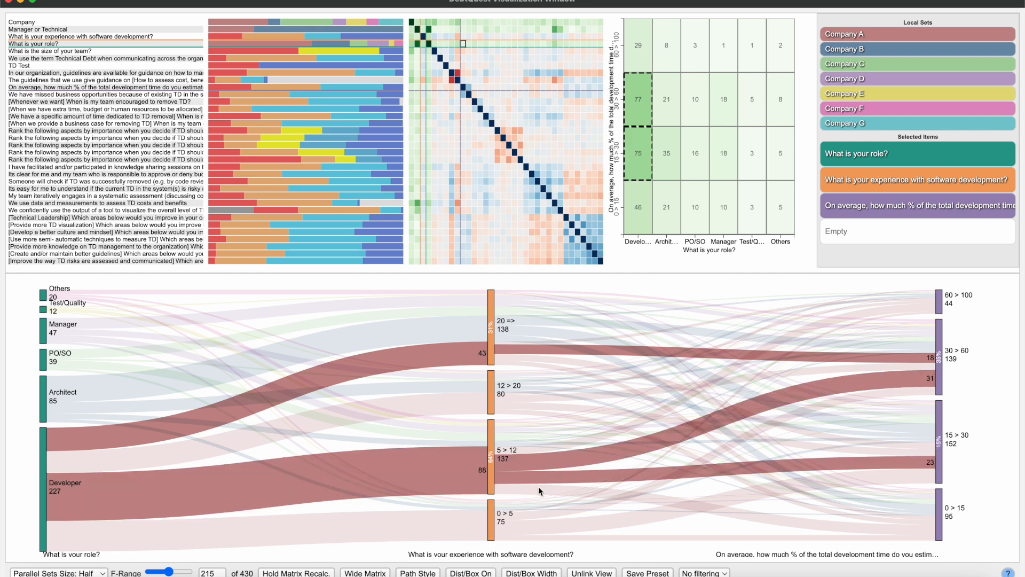
click(538, 486)
click(456, 478)
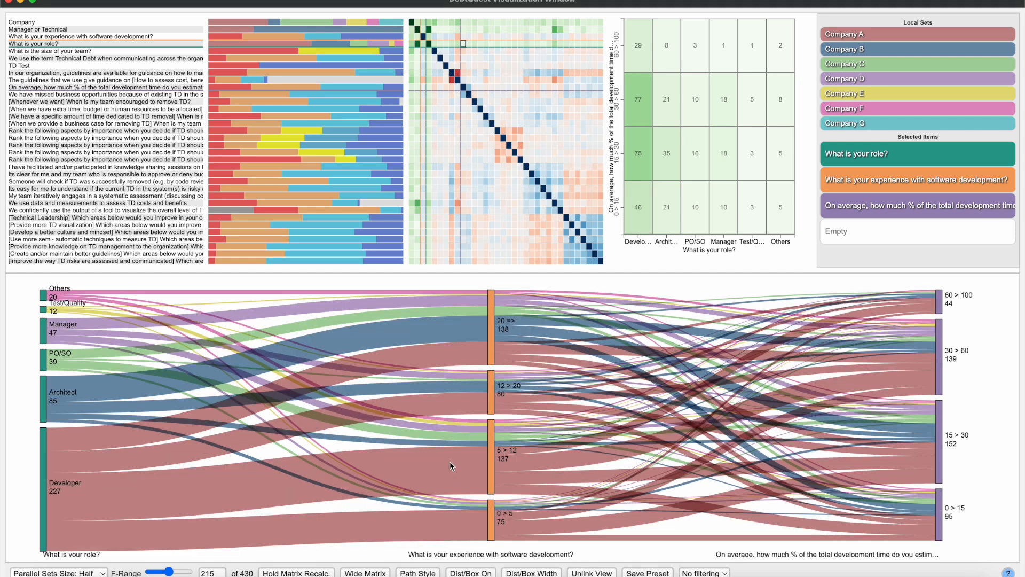
Highlight Developer flows to 5 > 12 and 20 =>, unhighlight the 20 => paths to 30 > 60 and 15 > 30, and clear the highlighting.
click(456, 462)
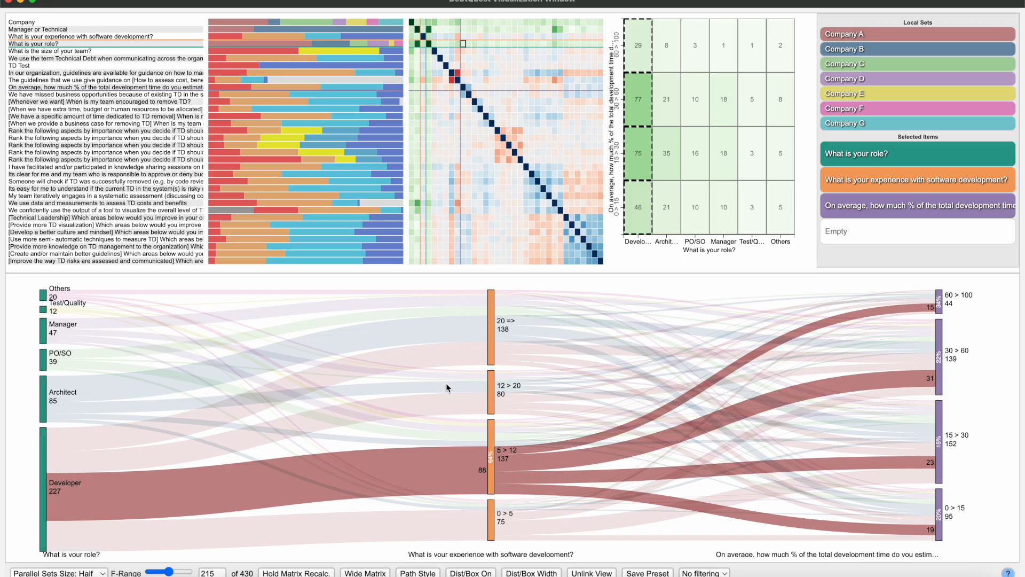
click(456, 363)
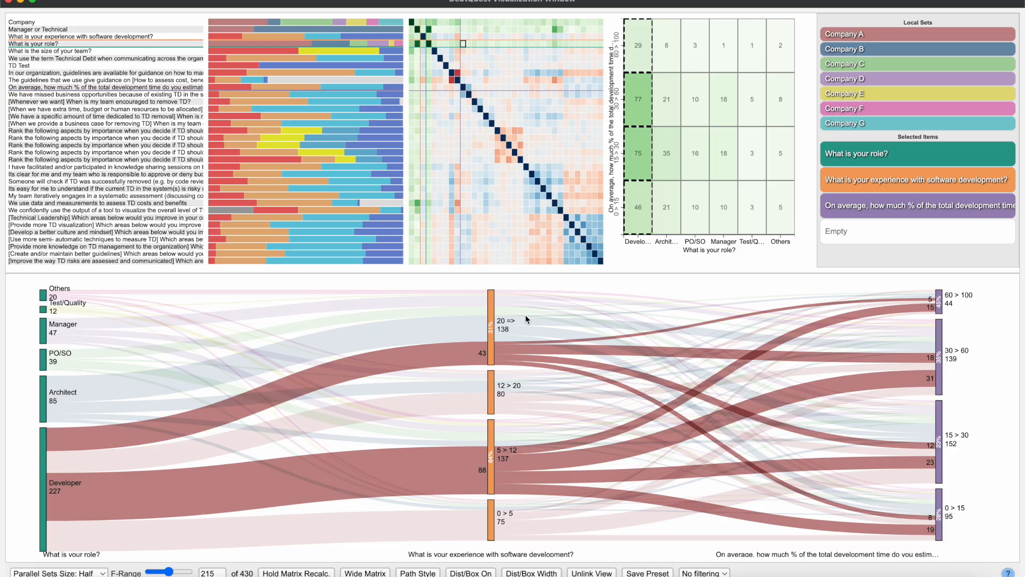
click(538, 346)
click(525, 358)
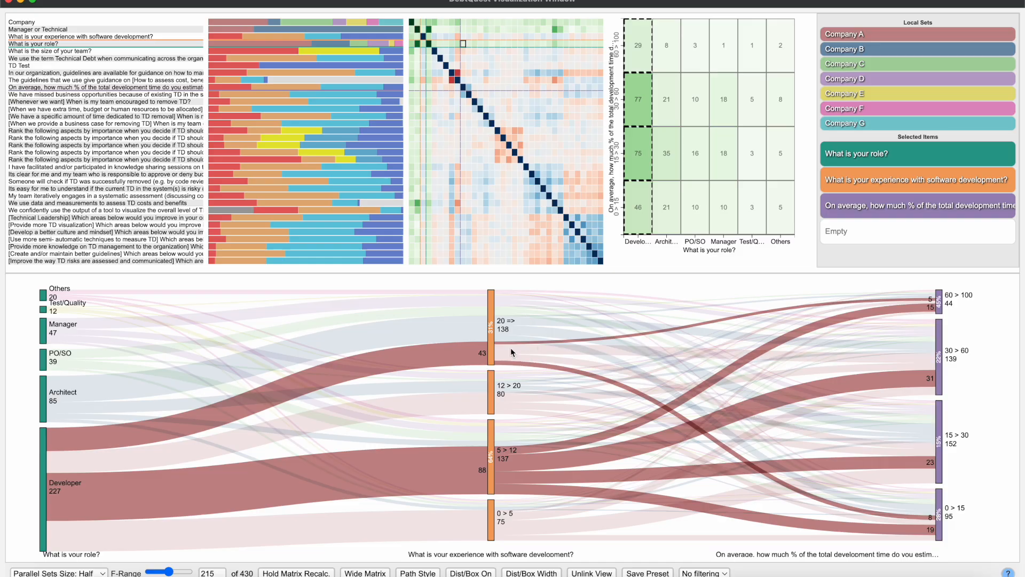
click(461, 330)
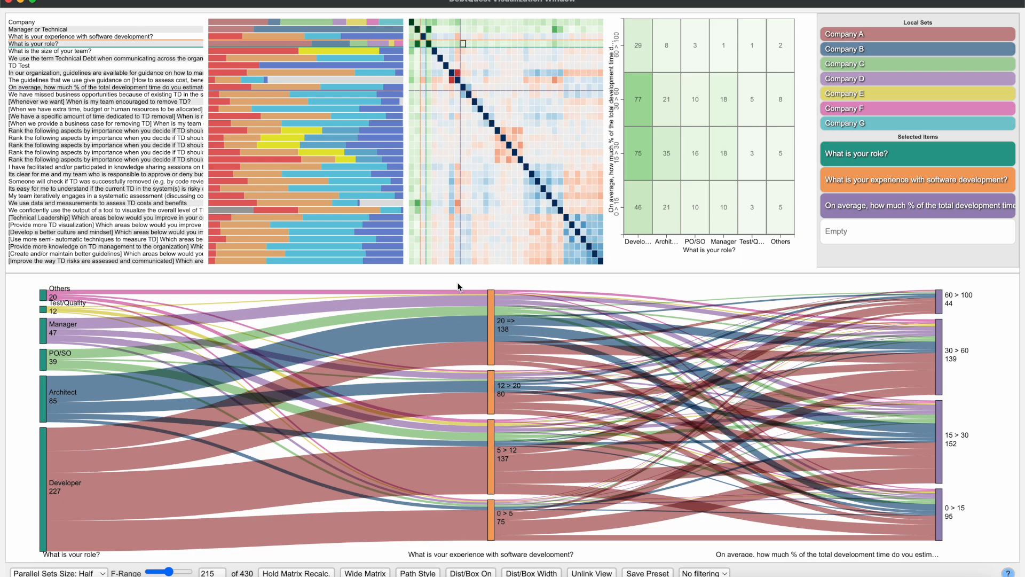
Highlight all Developer flows to the 5 > 12, 0 > 5, 12 > 20 and 20 => experience categories in the parallel sets.
click(457, 463)
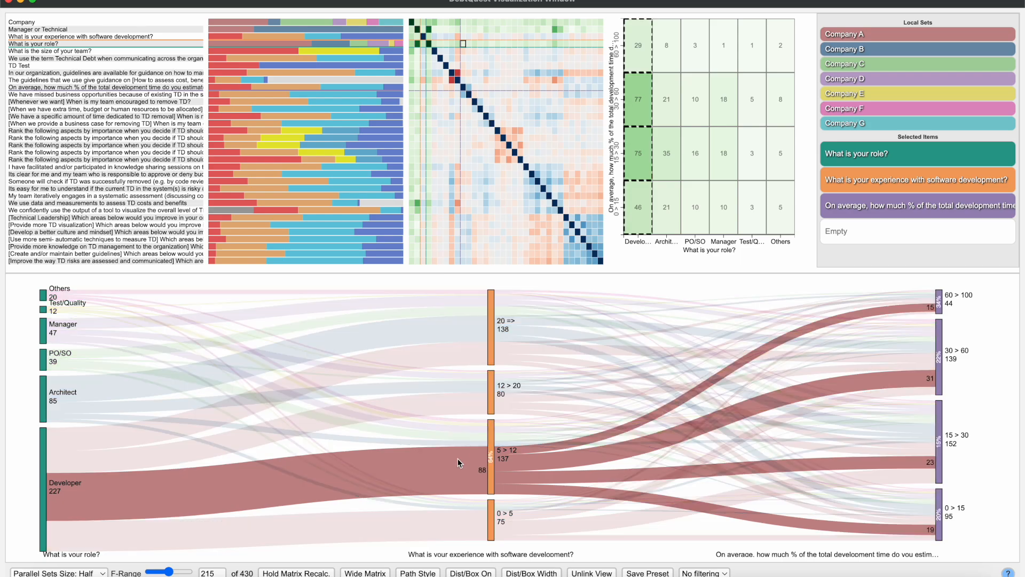
click(458, 515)
click(456, 400)
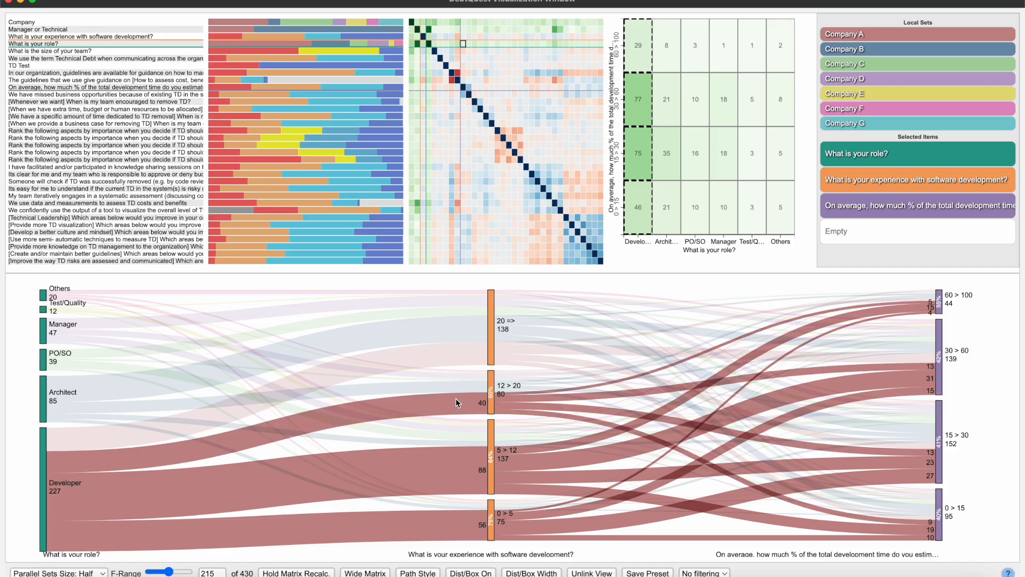
click(456, 364)
click(463, 355)
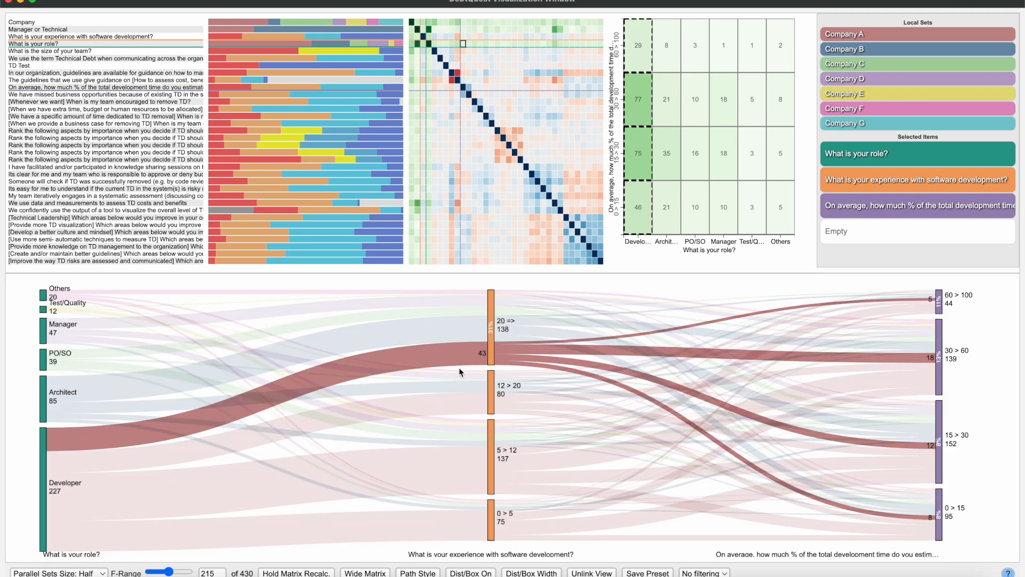
click(446, 407)
click(454, 492)
click(451, 525)
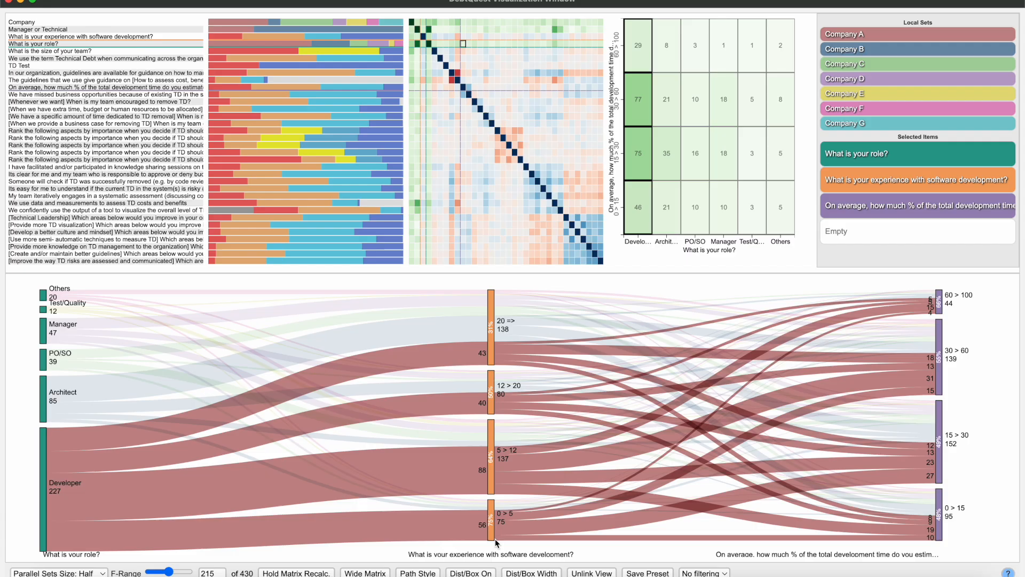
Add the question about missed business opportunities because of existing TD as the fourth selected item.
mouse_move(495, 539)
click(883, 236)
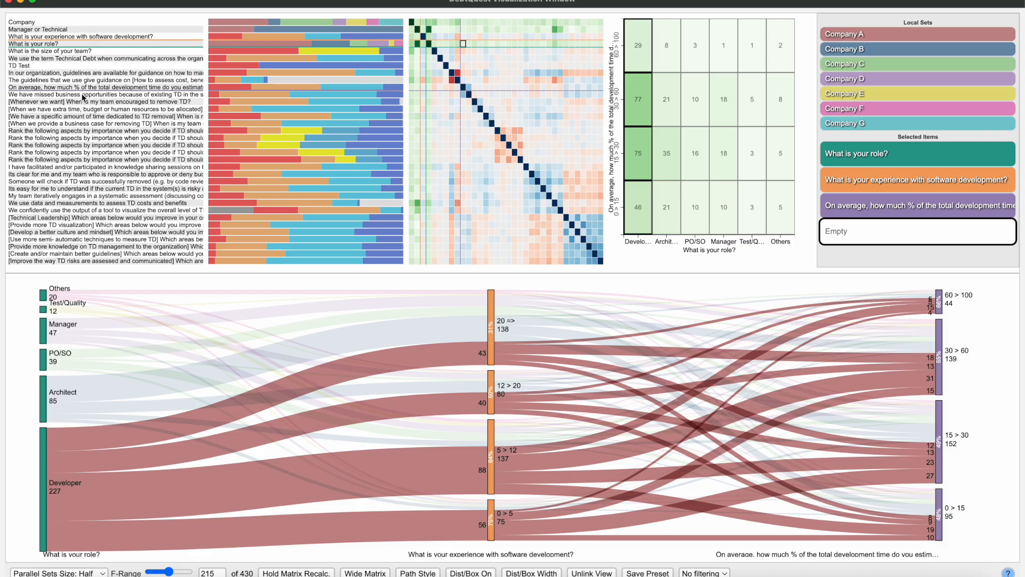
click(82, 96)
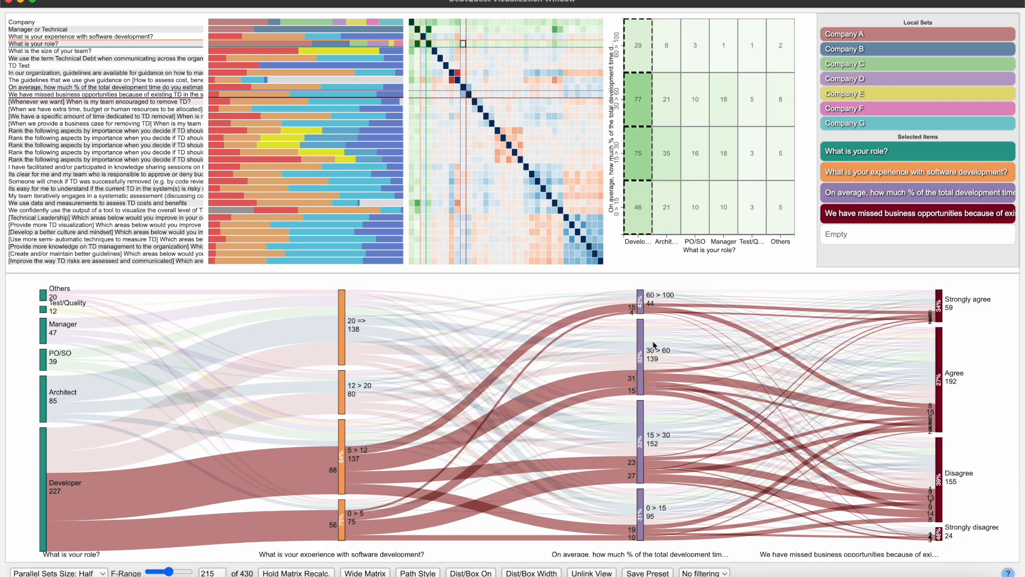
Unhighlight the Developer 5 > 12 and 0 > 5 experience paths to 15 > 30 and 0 > 15 development time, and clear all highlighting.
click(598, 465)
click(598, 476)
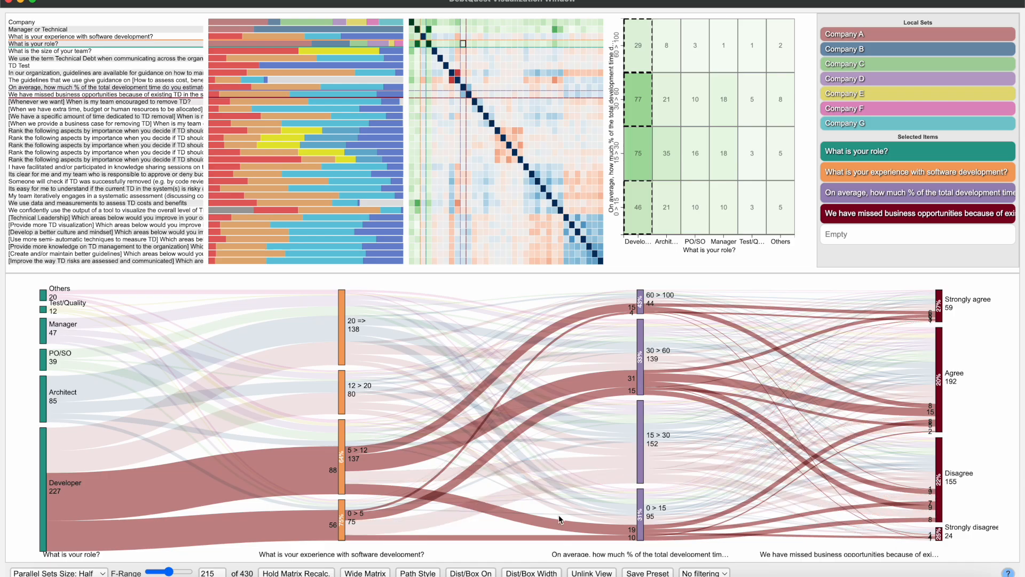
click(550, 524)
click(546, 536)
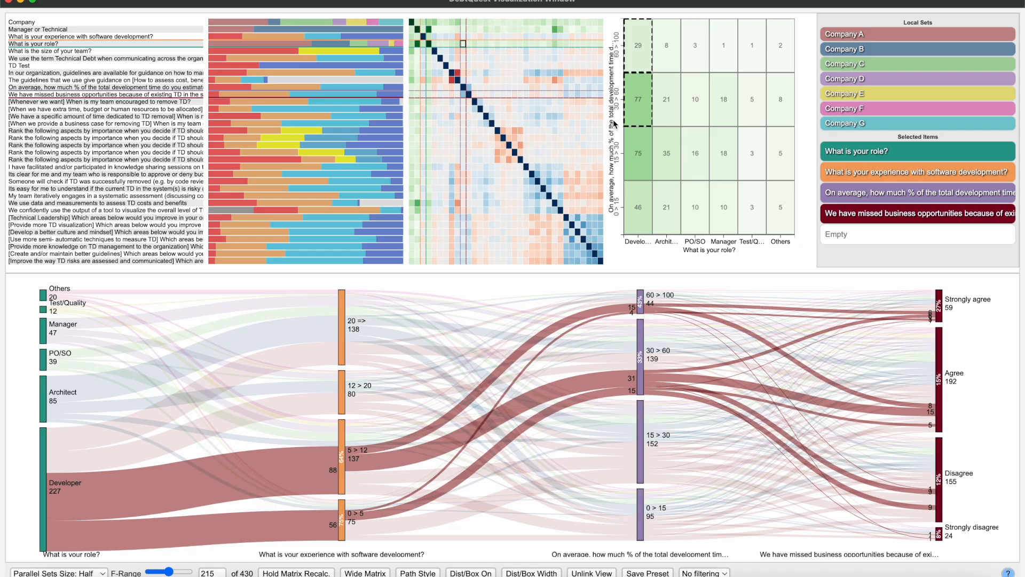
click(640, 112)
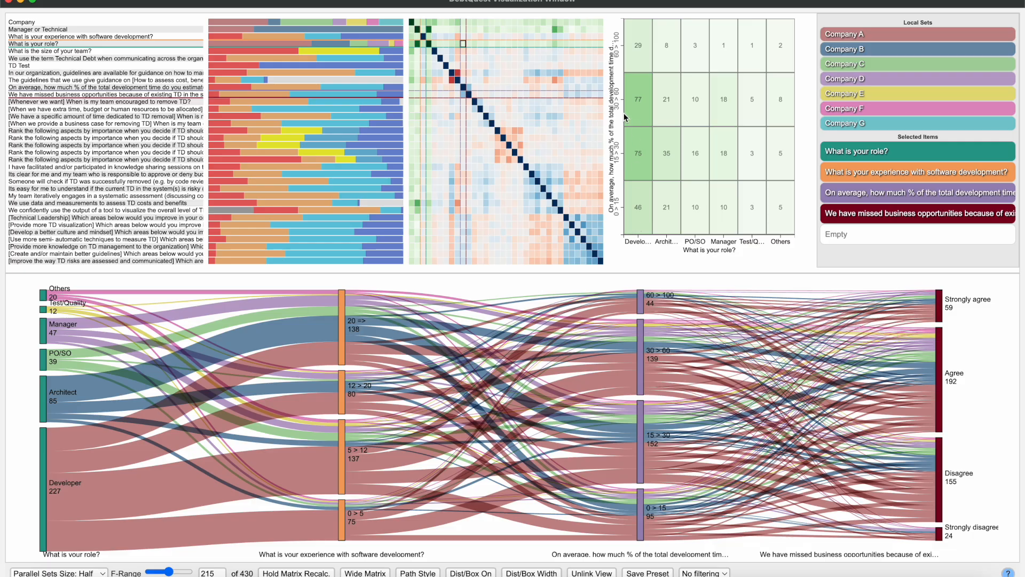
Highlight the Developer cells 30 > 60, 15 > 30, 0 > 15 and 60 > 100 in the contingency table, and clear the highlighting.
click(636, 117)
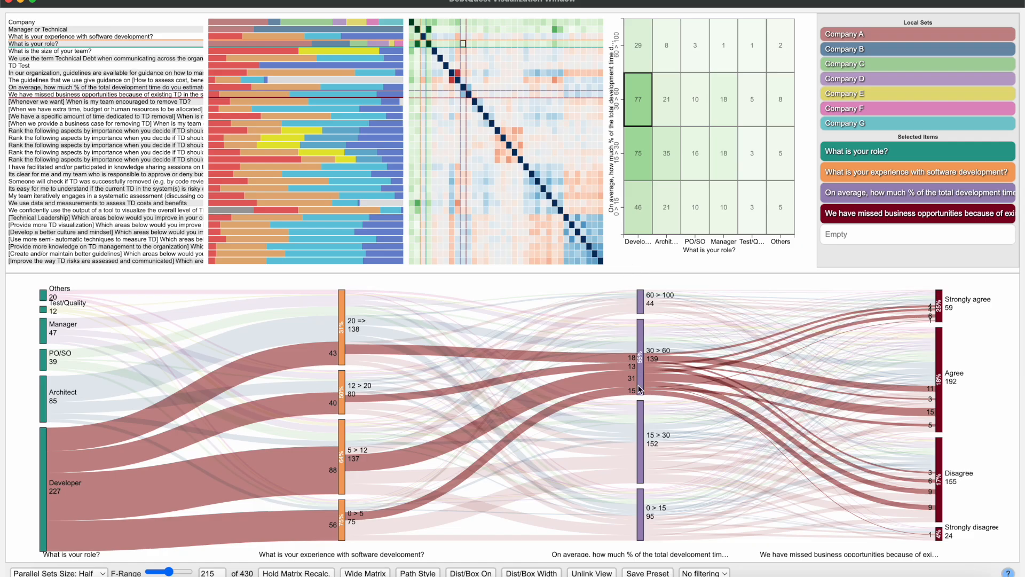
click(632, 177)
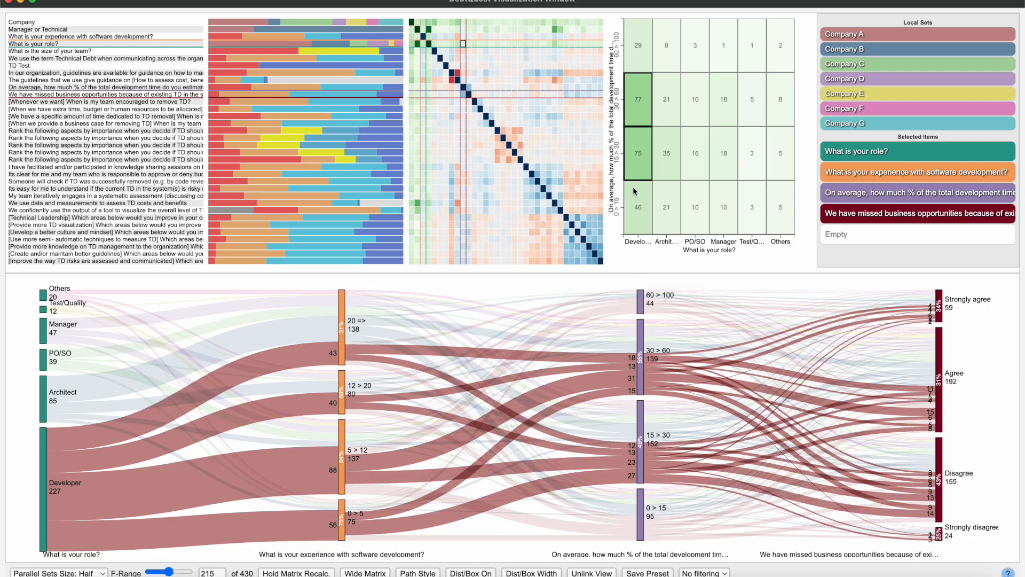
click(634, 207)
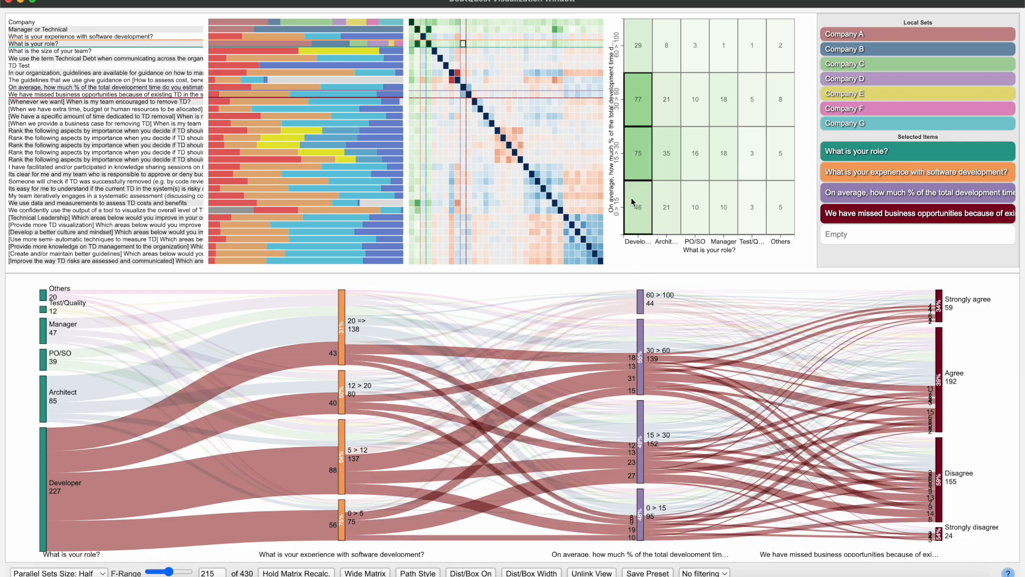
click(632, 53)
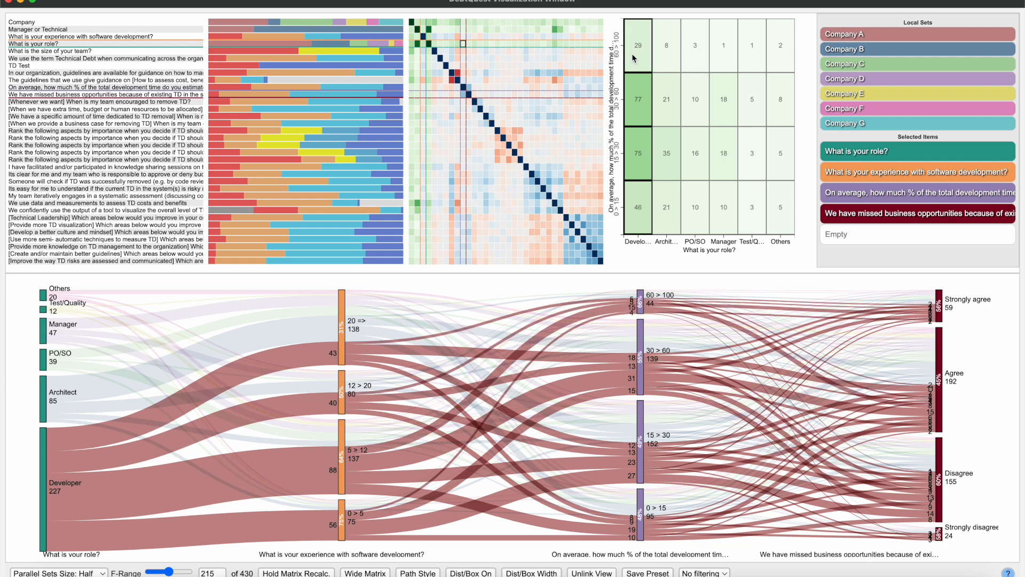
click(641, 115)
Highlight the PO/SO 30 > 60 and Manager 15 > 30 cells in the contingency table, and clear the highlighting.
click(694, 114)
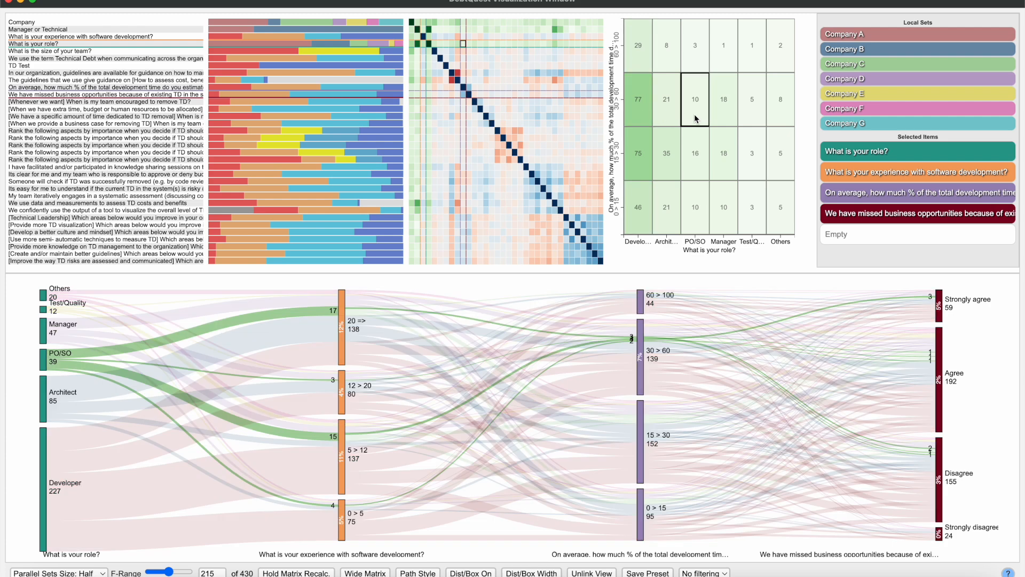
click(729, 143)
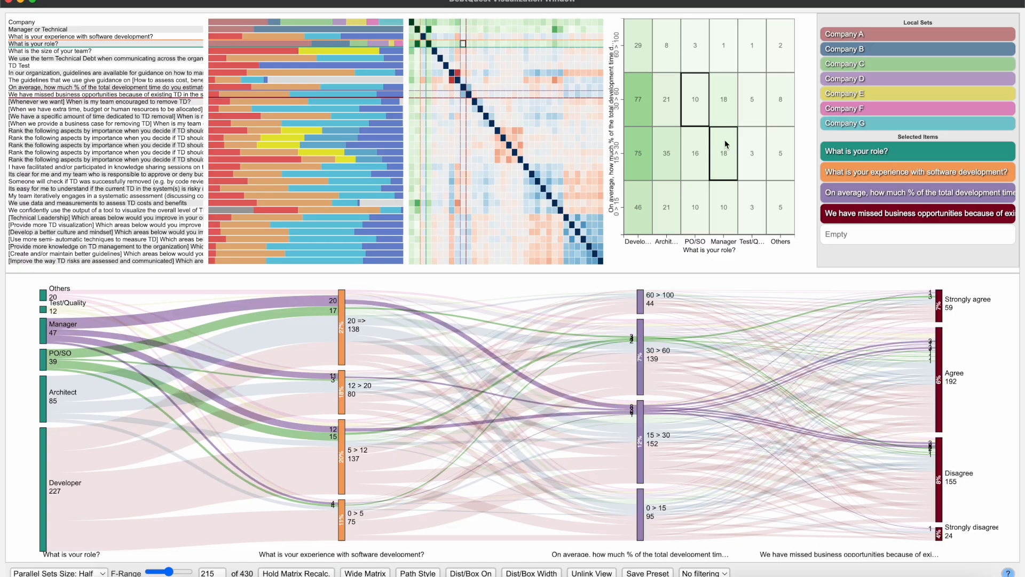
click(725, 141)
Show the experience versus missed business opportunities table, highlighting Agree for 5 > 12 and 20 => and Disagree for 5 > 12, and clear the highlighting.
click(468, 37)
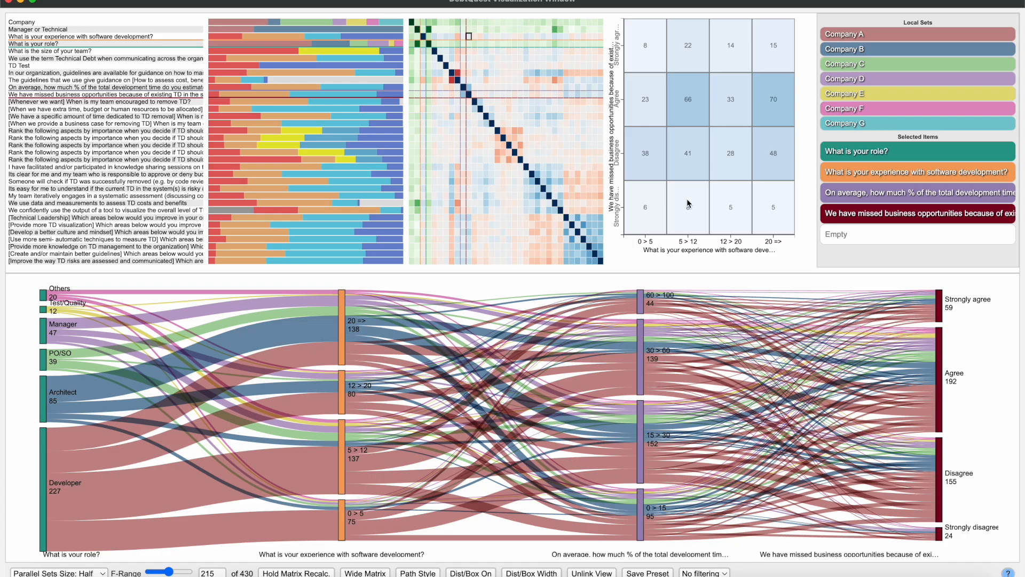
click(693, 112)
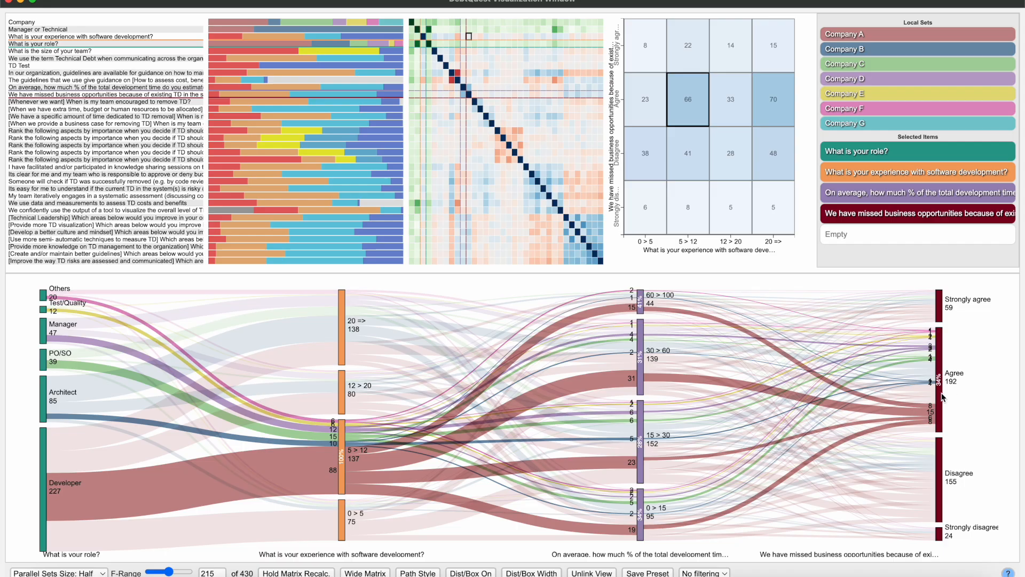
click(767, 123)
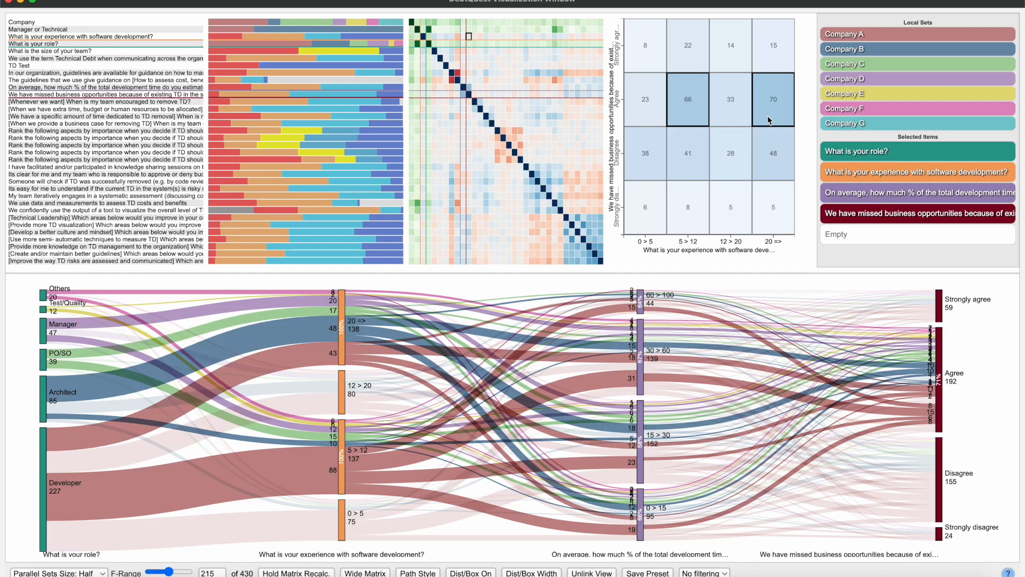
click(679, 173)
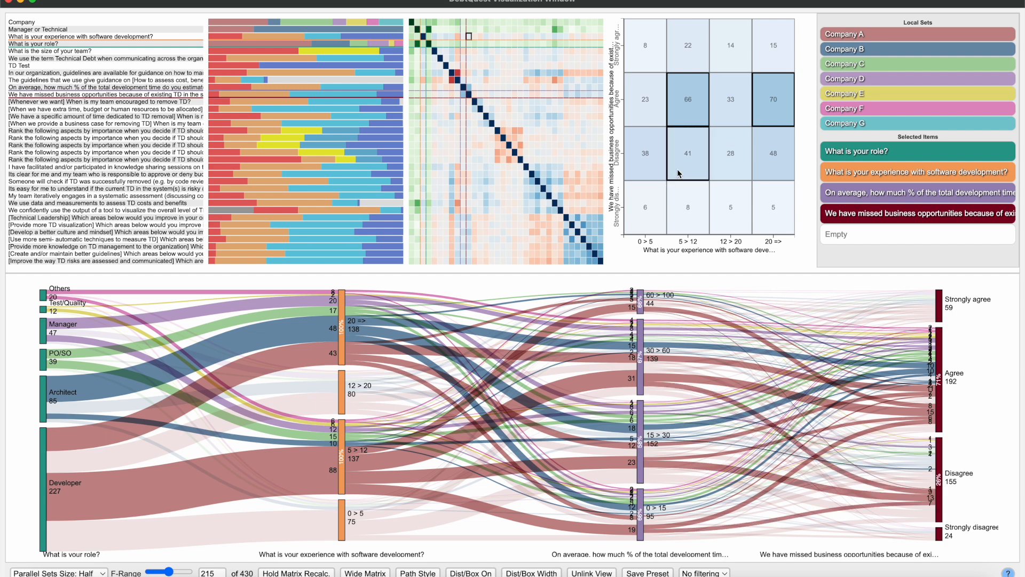
click(644, 170)
right_click(644, 167)
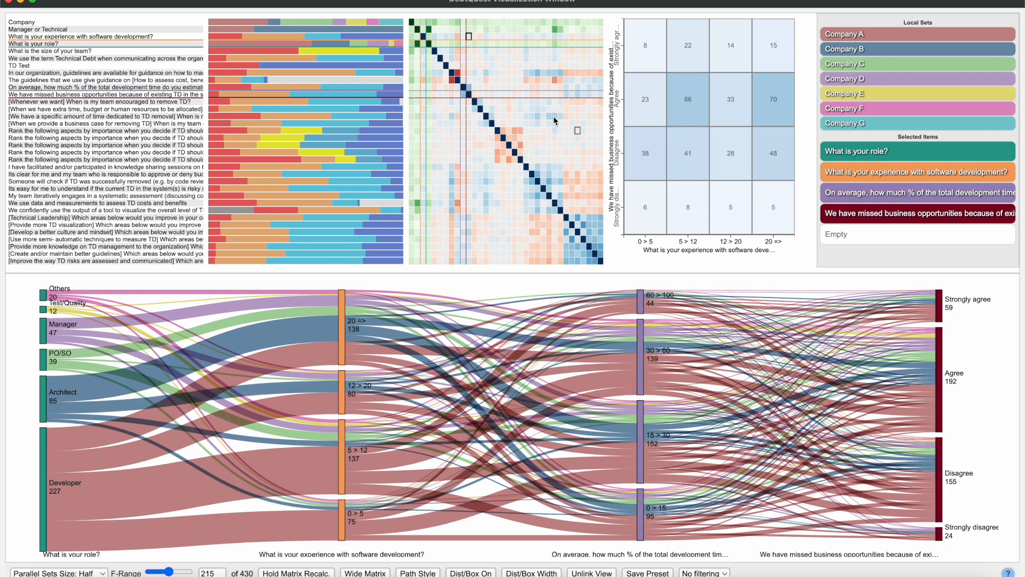
Show the contingency table for "What is your role?" against "What is your experience with software development?".
click(421, 44)
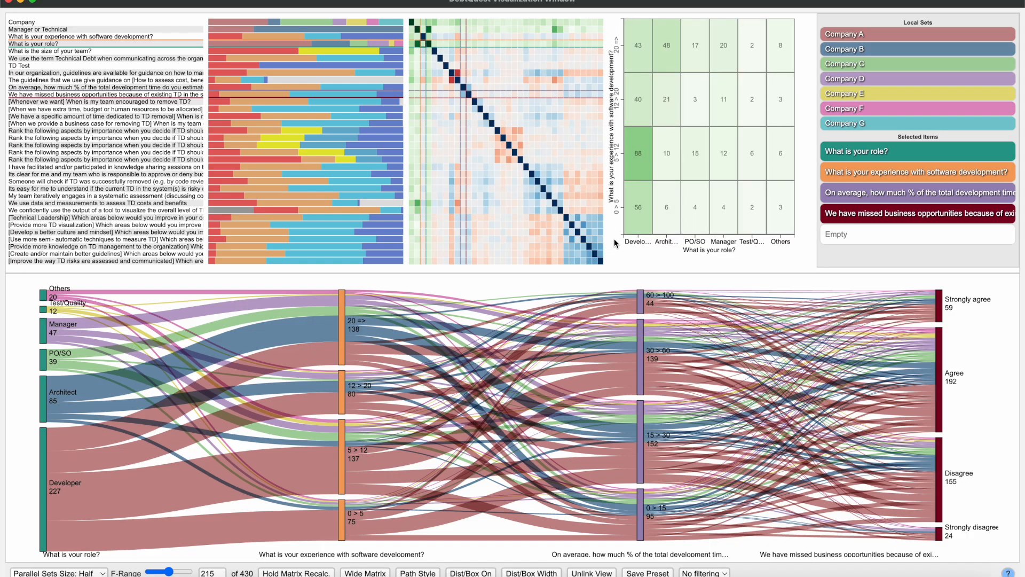
Highlight the Developer cell for 5 > 12 years of experience in the contingency table, and clear the highlighting.
click(634, 166)
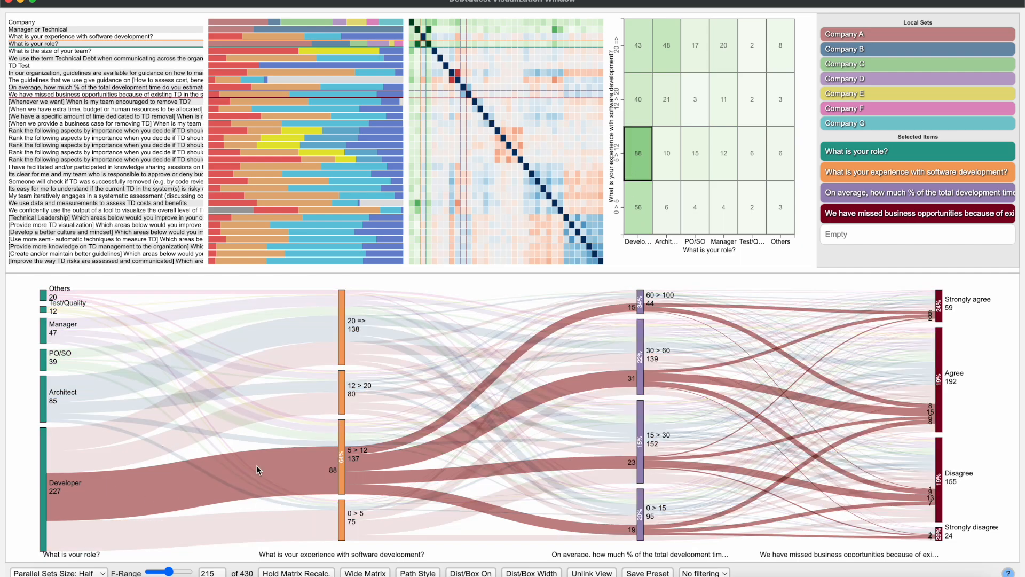
click(321, 469)
click(319, 463)
click(641, 160)
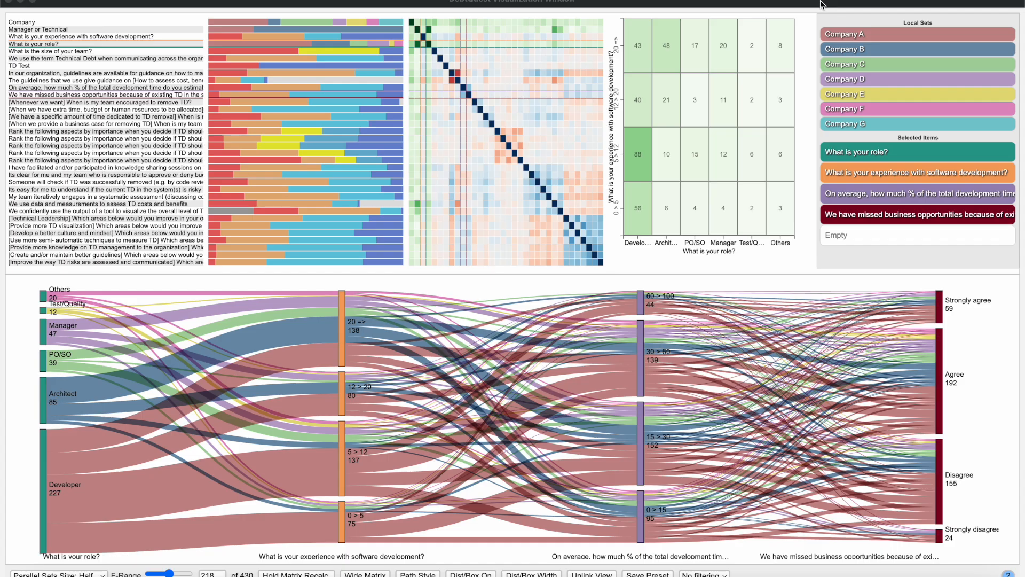
Restore the visualization window to half the screen, open a second visualization window, and place the two side by side.
double_click(824, 5)
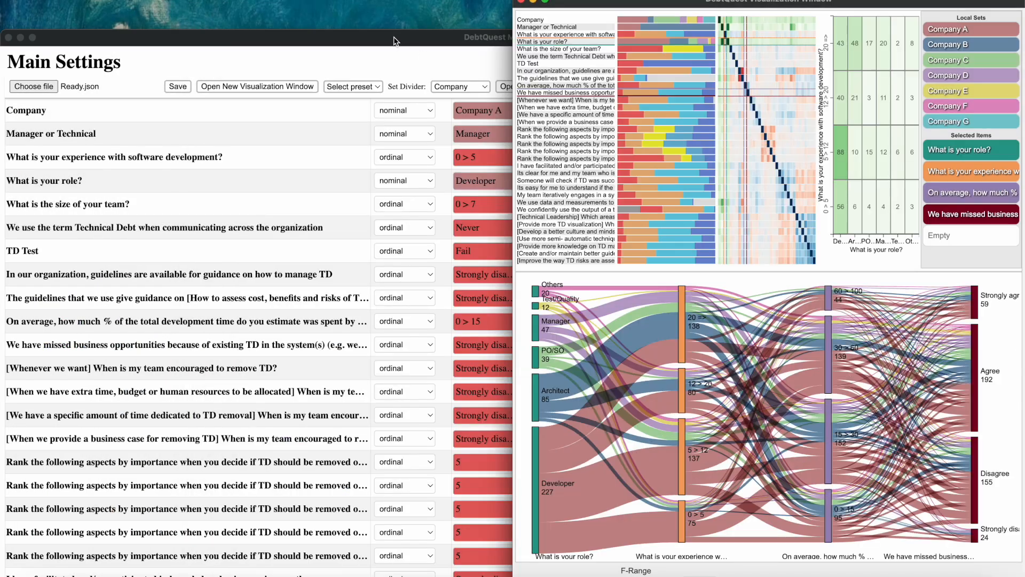
click(296, 89)
click(297, 87)
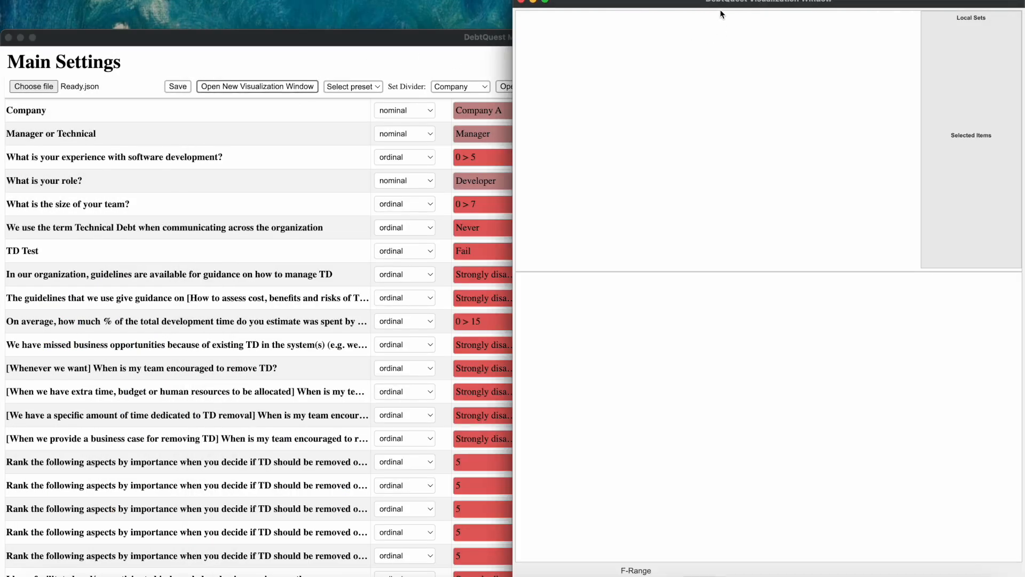
drag(733, 2, 0, 86)
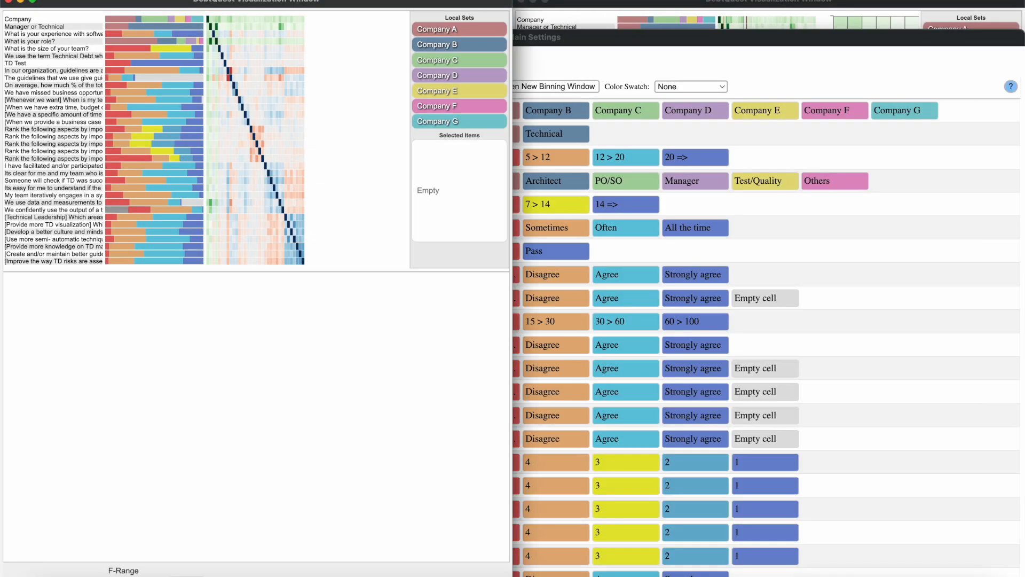
Switch both visualization windows to the wide matrix view.
click(651, 6)
scroll(780, 449, down, 1)
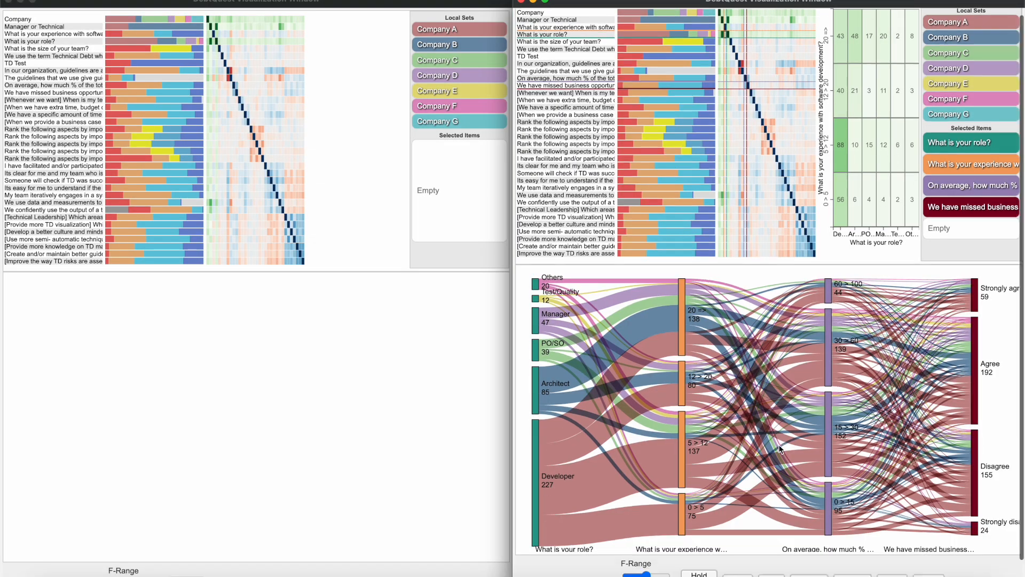
scroll(779, 448, down, 1)
click(743, 560)
scroll(329, 552, down, 1)
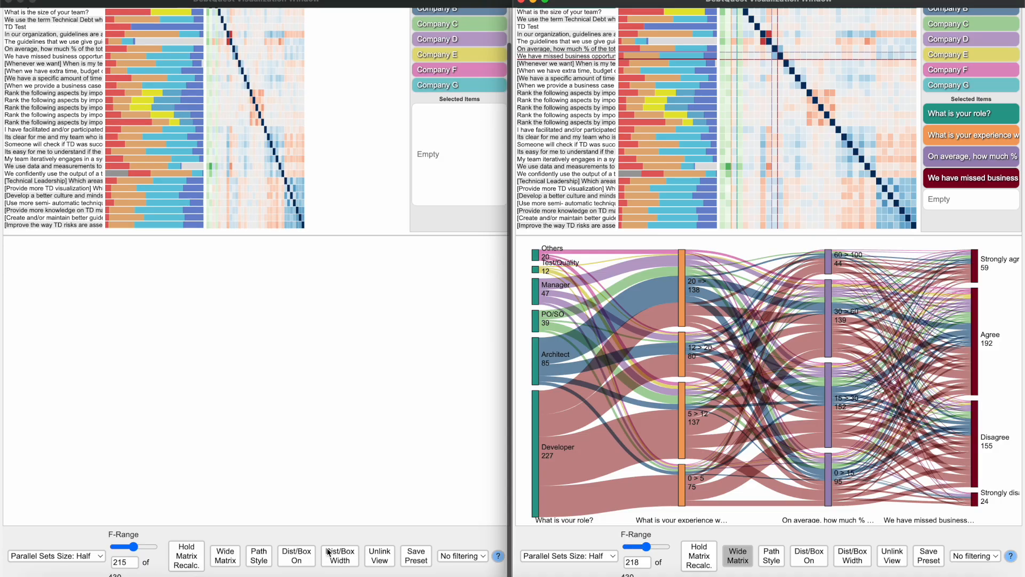
click(225, 558)
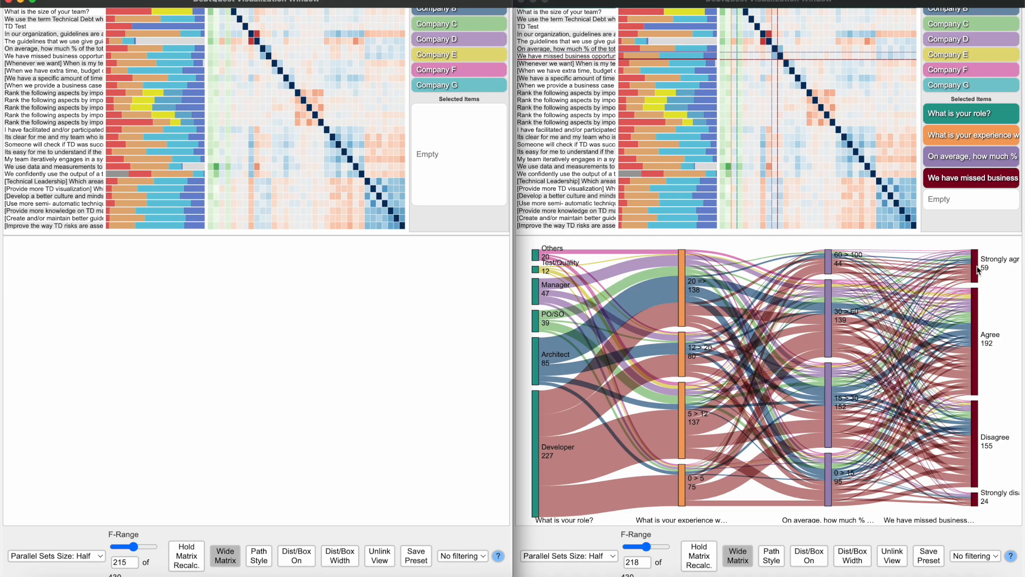
Sync the selected attributes across both visualization windows, and remove "What is your role?" from the selection.
click(981, 182)
scroll(936, 252, up, 1)
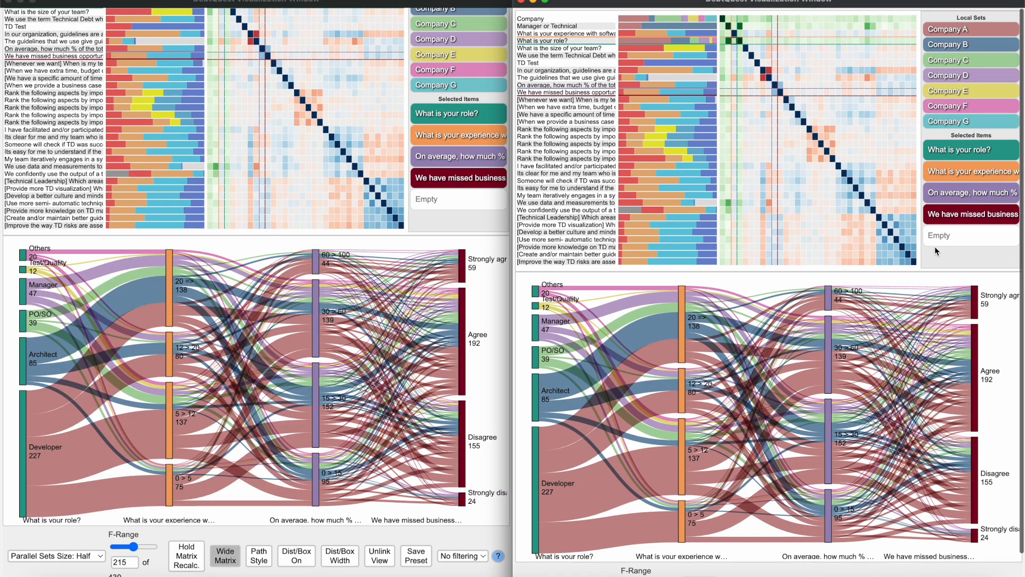
scroll(303, 228, up, 1)
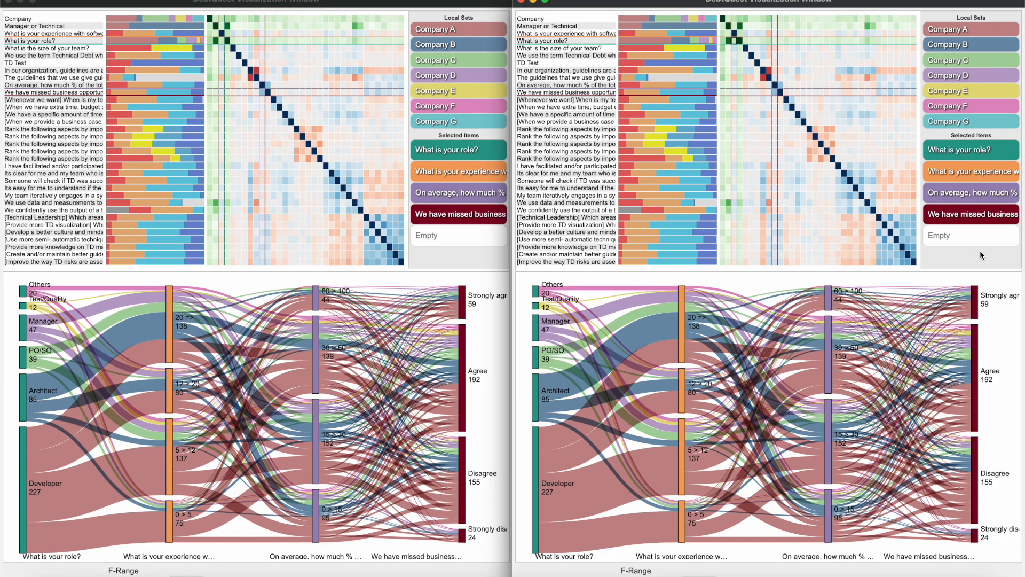
drag(961, 152, 963, 242)
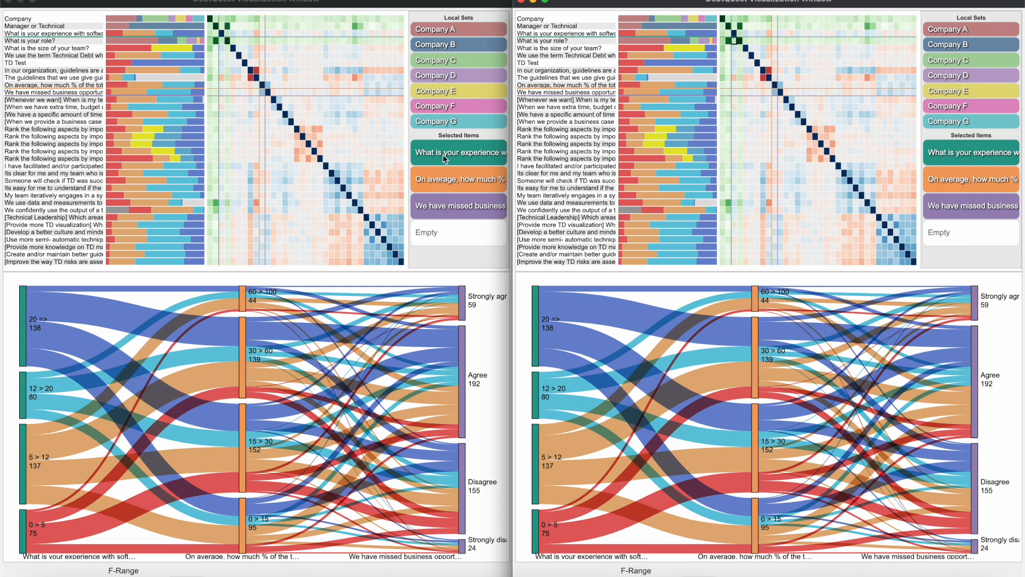
Highlight all parallel sets ribbons running from the 20 => experience category to the four development time categories.
click(590, 311)
click(572, 337)
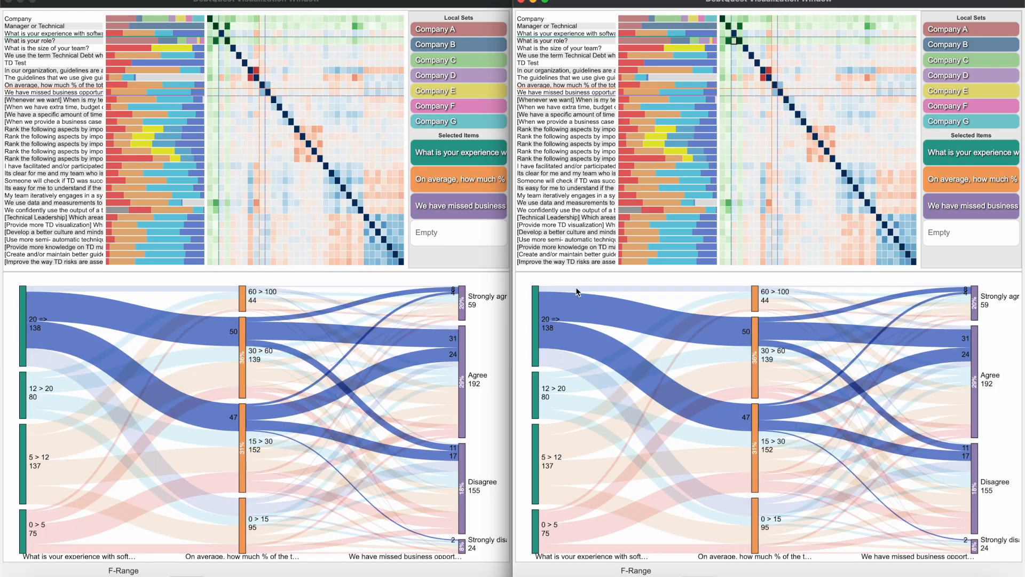
click(575, 289)
click(553, 358)
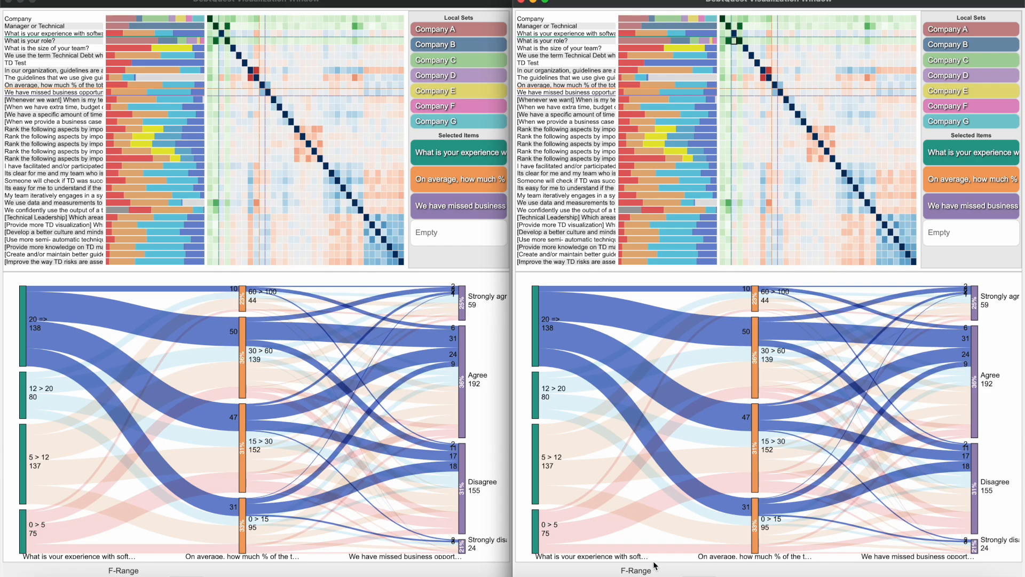
Set the set divider to "What is your role?" in the main settings, and return to the visualization windows.
right_click(724, 575)
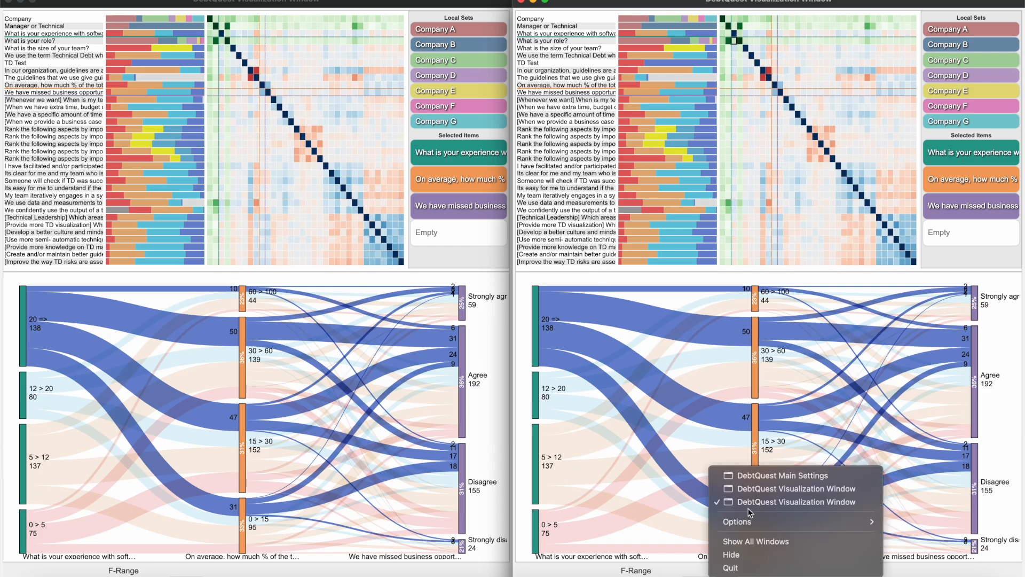
click(781, 482)
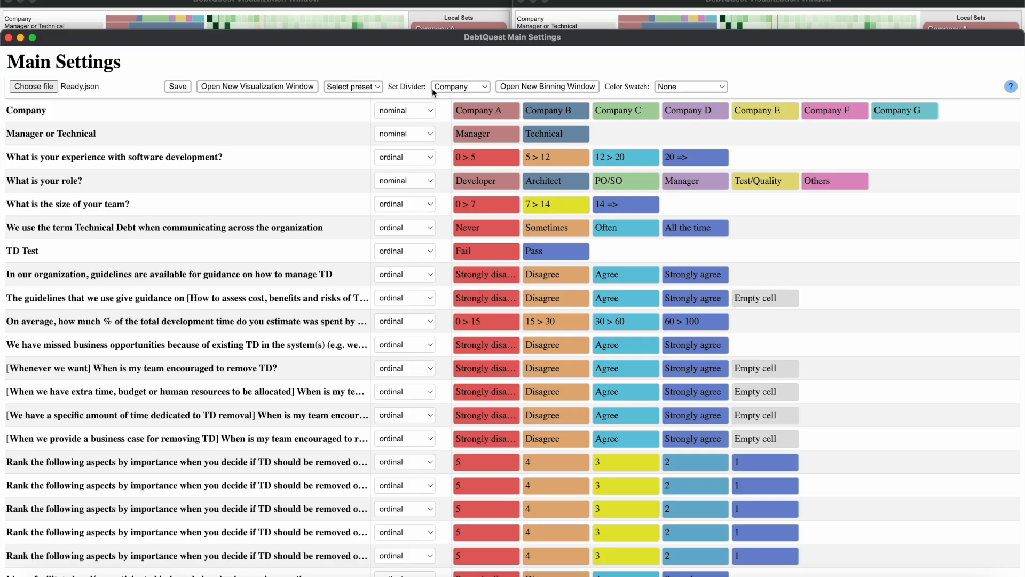
click(451, 87)
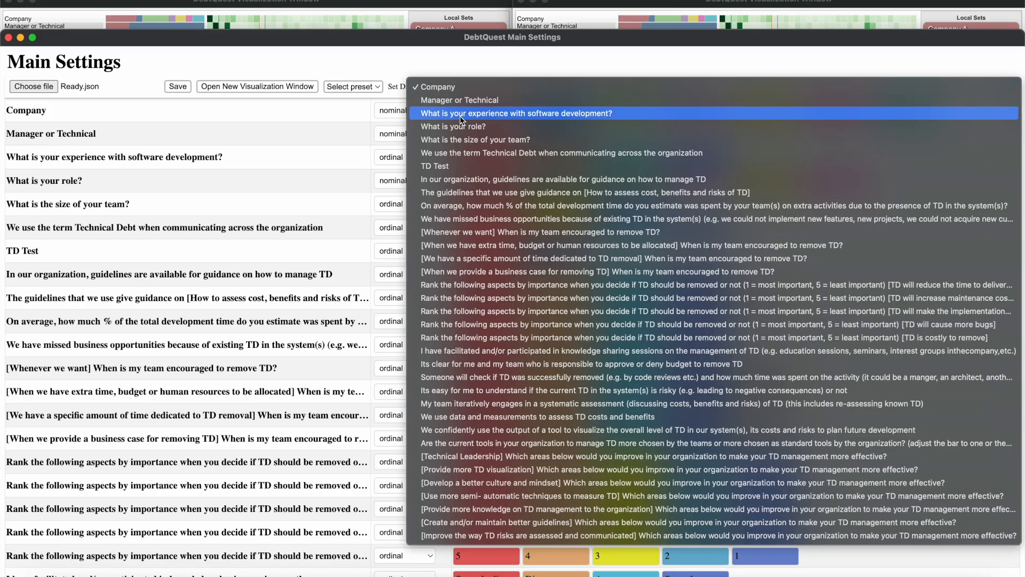
click(448, 130)
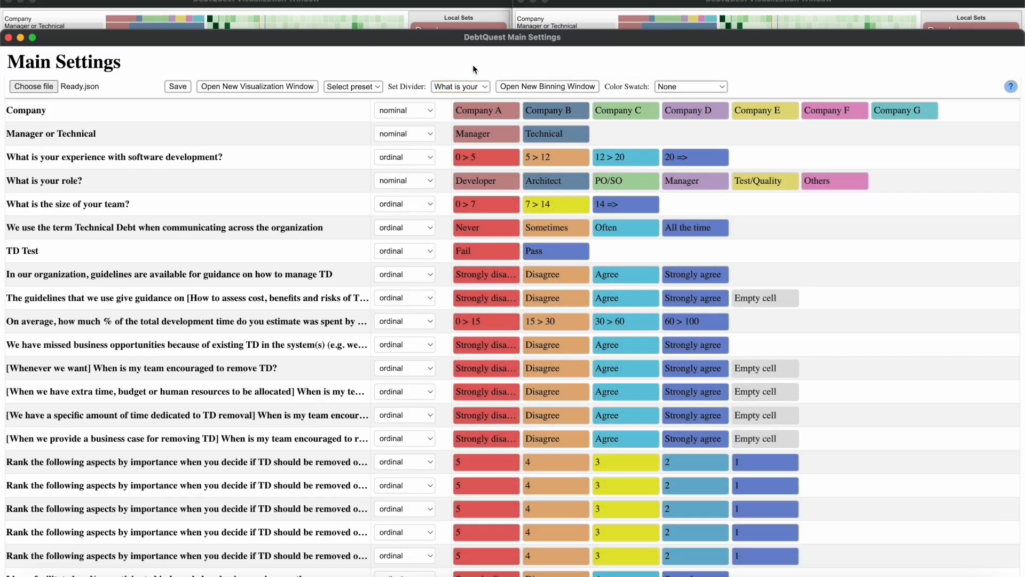
click(487, 3)
click(611, 1)
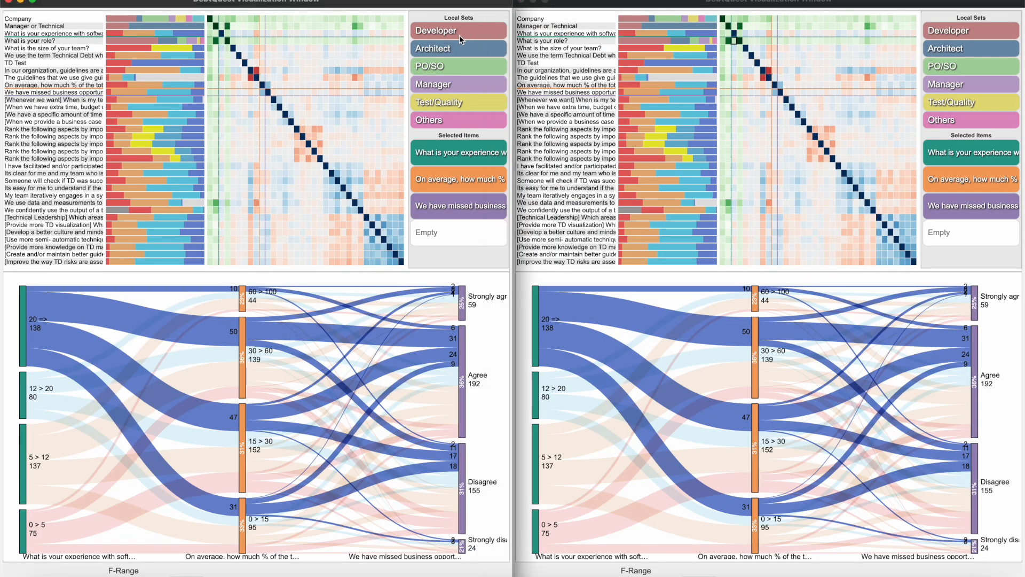
Limit the first window to the Developer and Architect sets and the second to PO/SO, Manager, Test/Quality and Others.
click(471, 38)
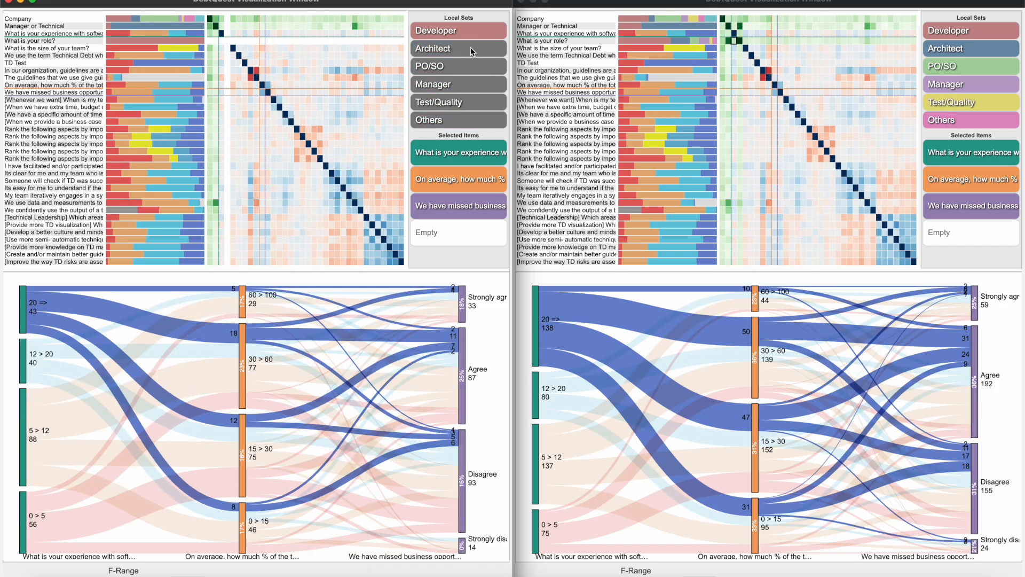
click(473, 51)
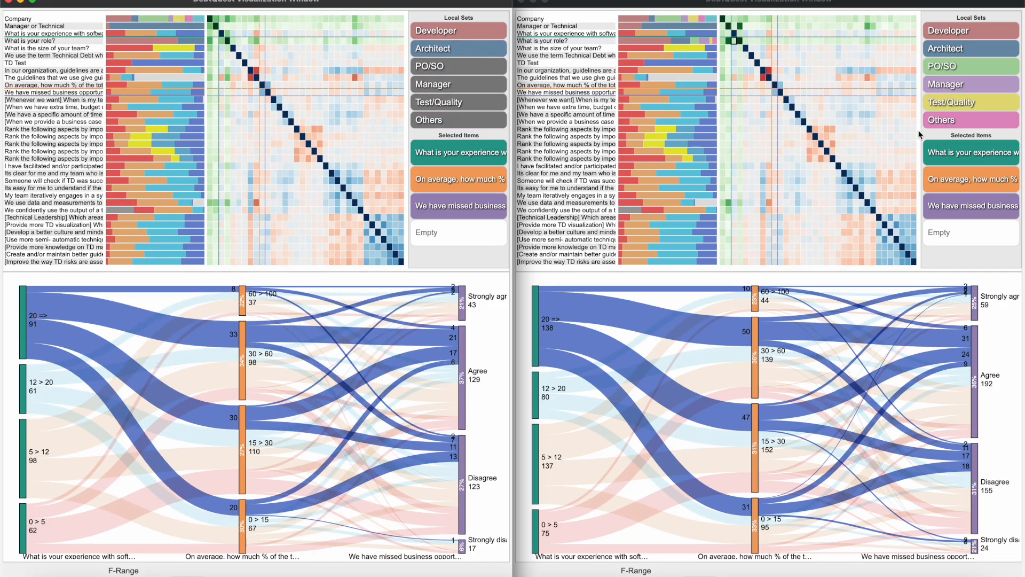
click(987, 74)
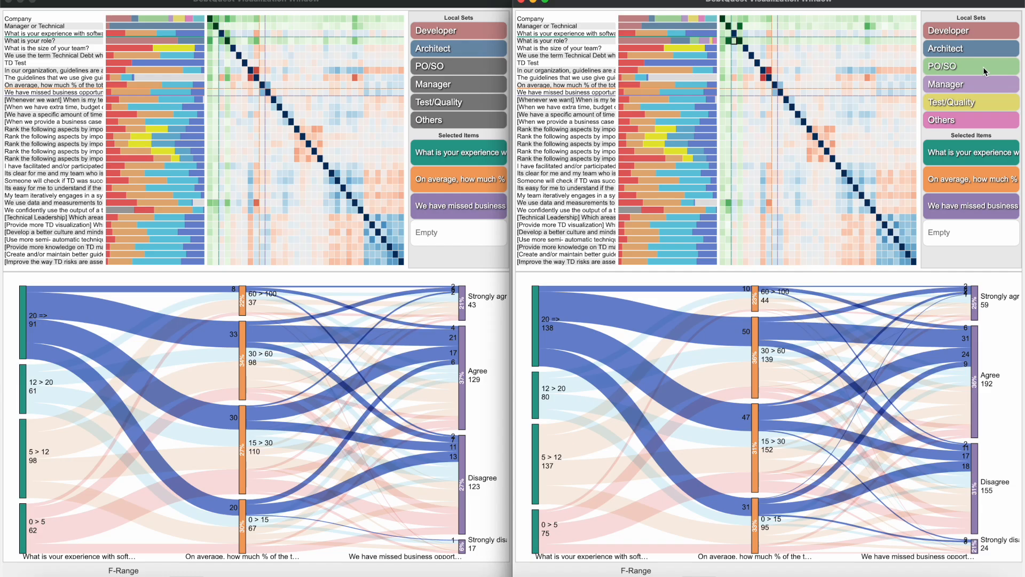
click(985, 71)
click(979, 85)
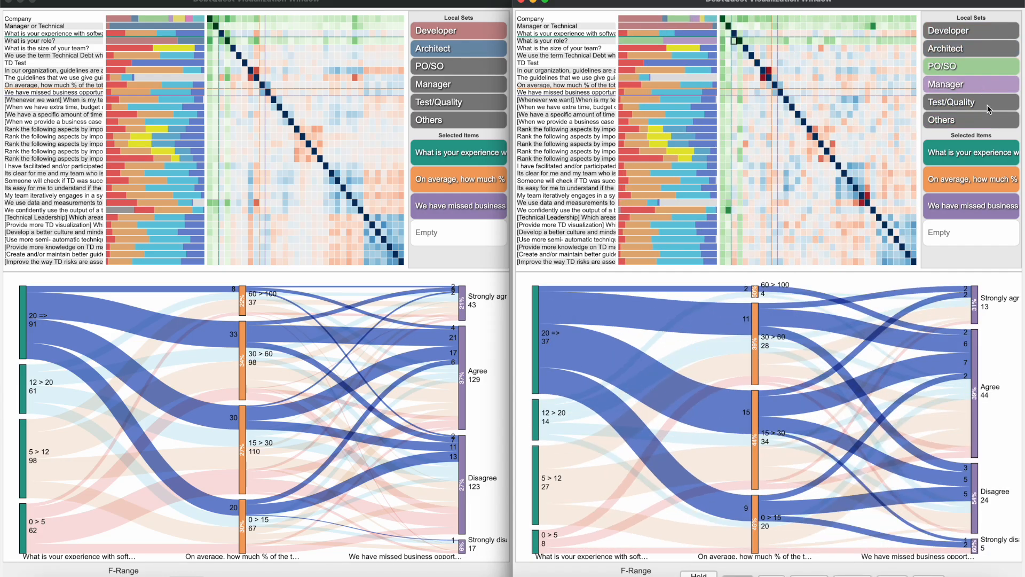
click(987, 104)
click(980, 120)
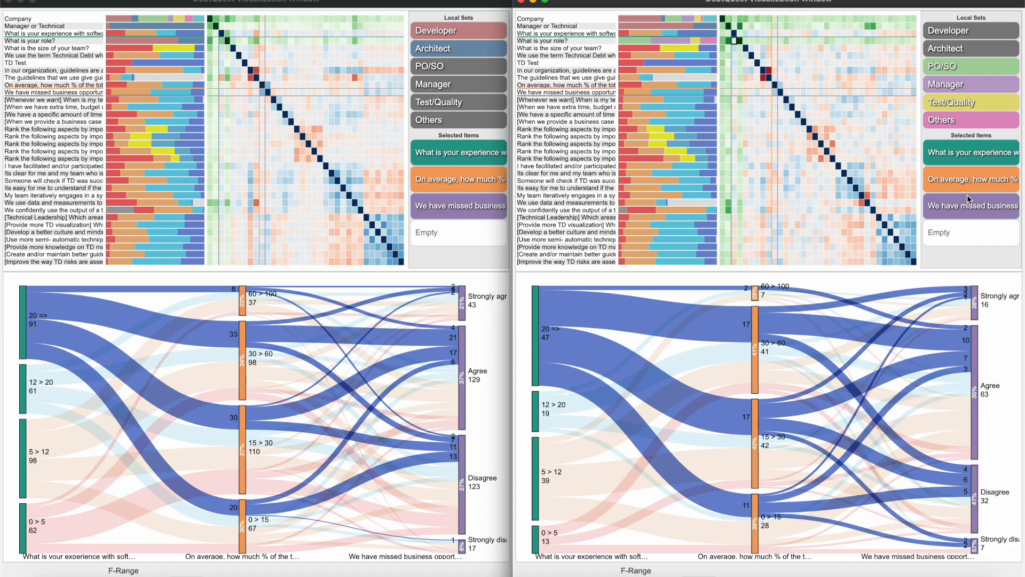
Reorder the selected attributes to missed business opportunities, experience with software development, and average % of development time.
drag(965, 206, 960, 147)
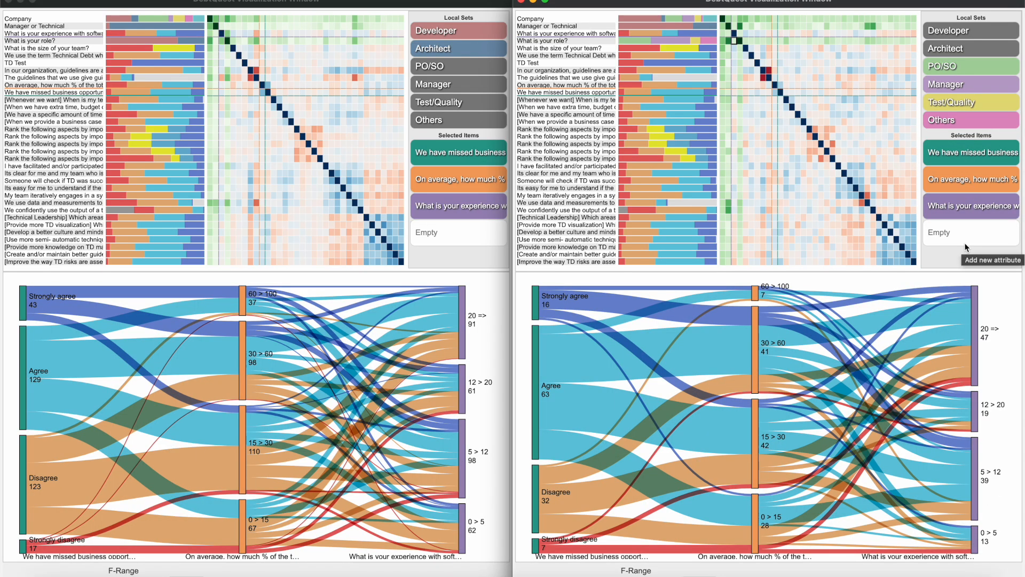
drag(968, 211, 969, 183)
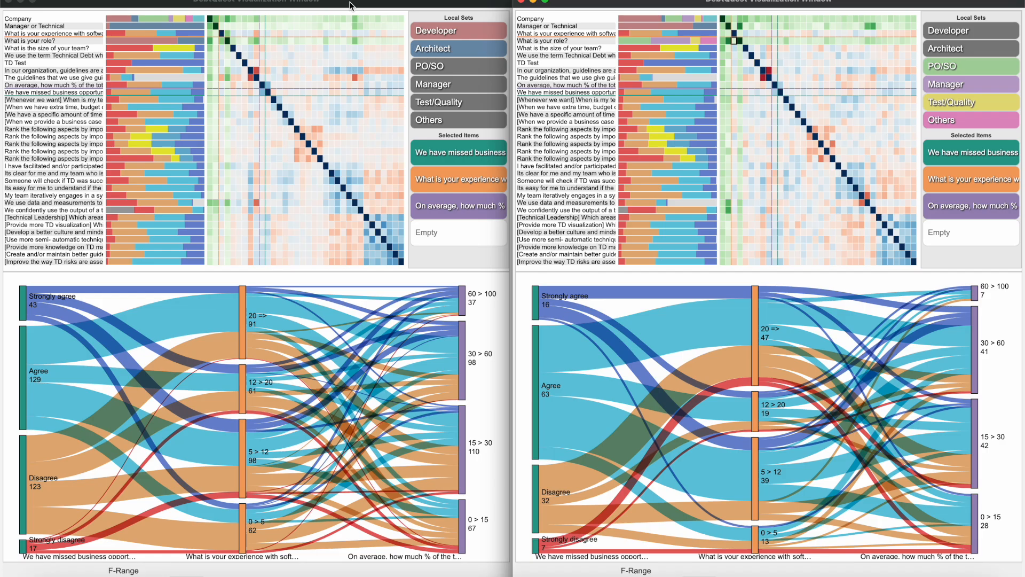
Highlight the Strongly agree and Agree ribbons, overall and only for 5 > 12 and 0 > 5 experience, and clear the highlighting.
click(47, 425)
drag(52, 407, 60, 285)
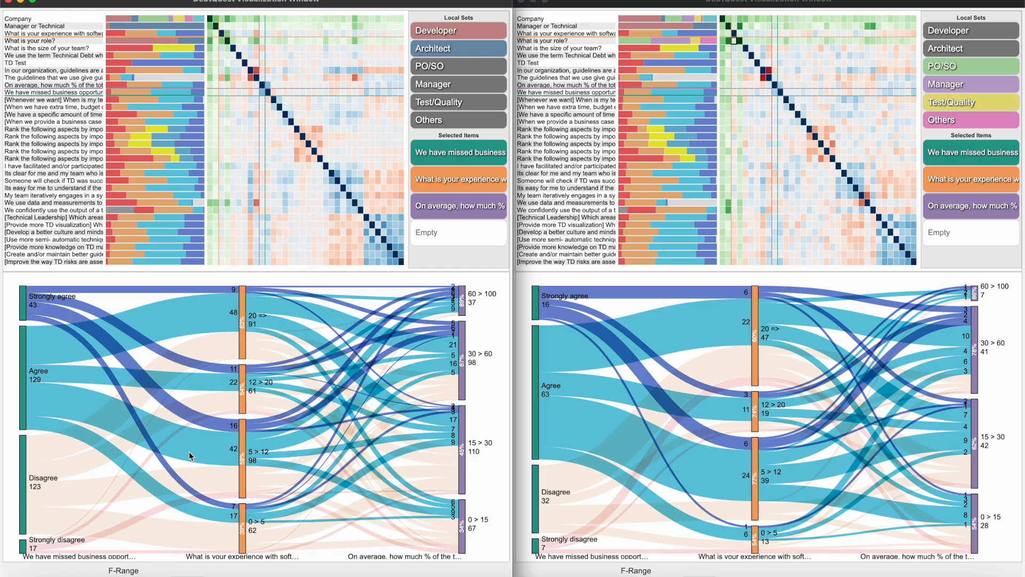
click(226, 425)
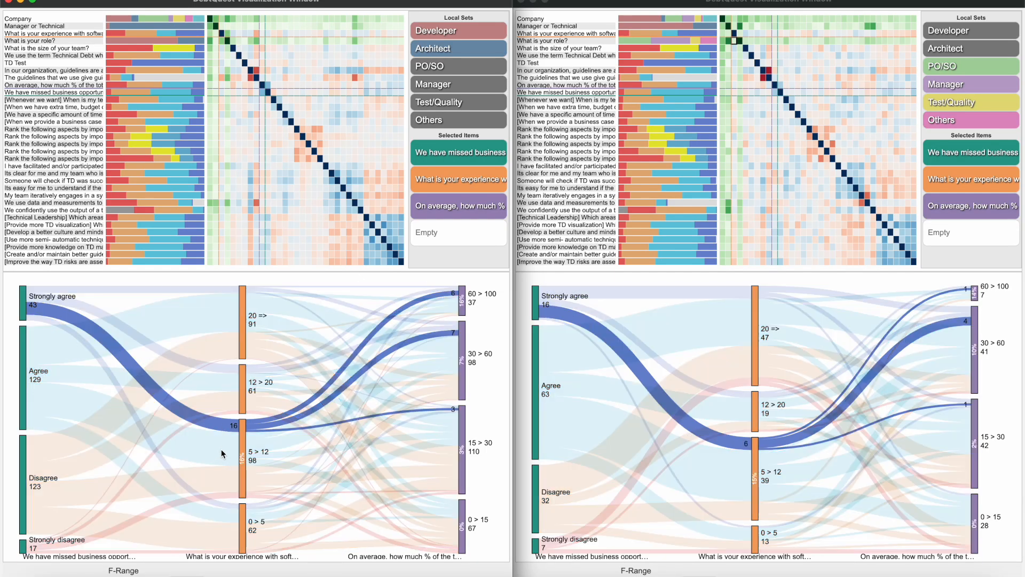
click(221, 453)
click(222, 502)
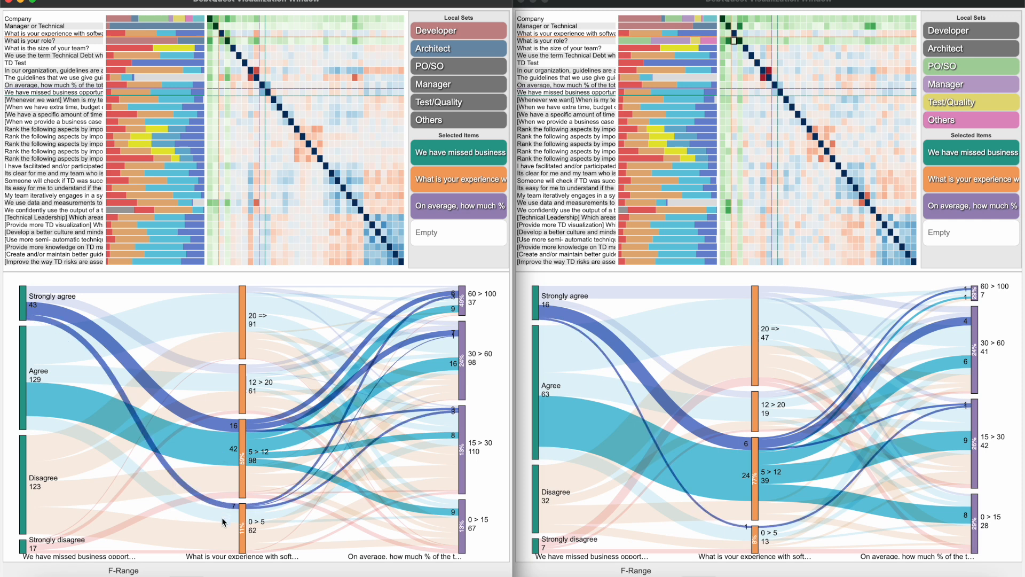
click(222, 517)
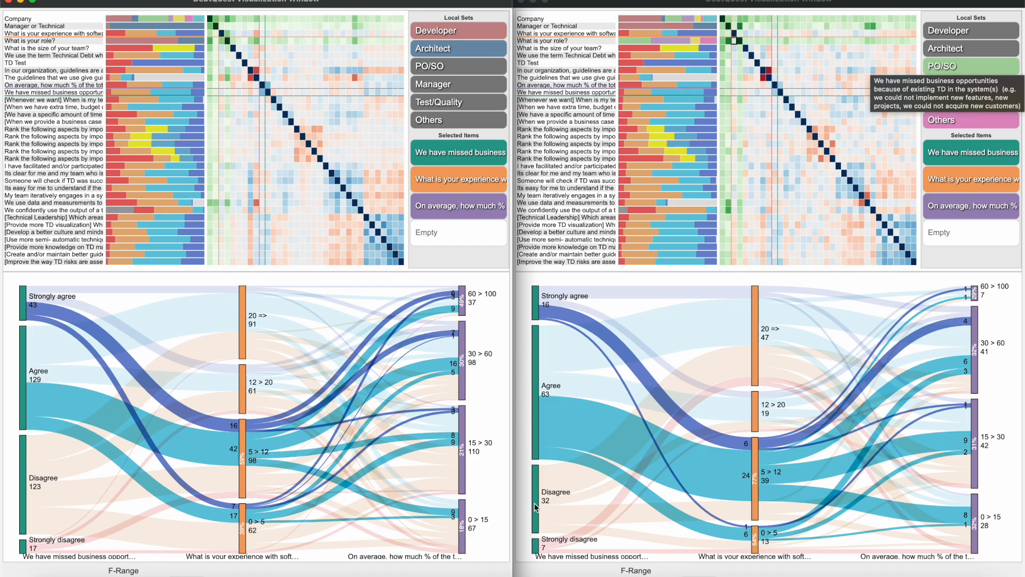
click(675, 6)
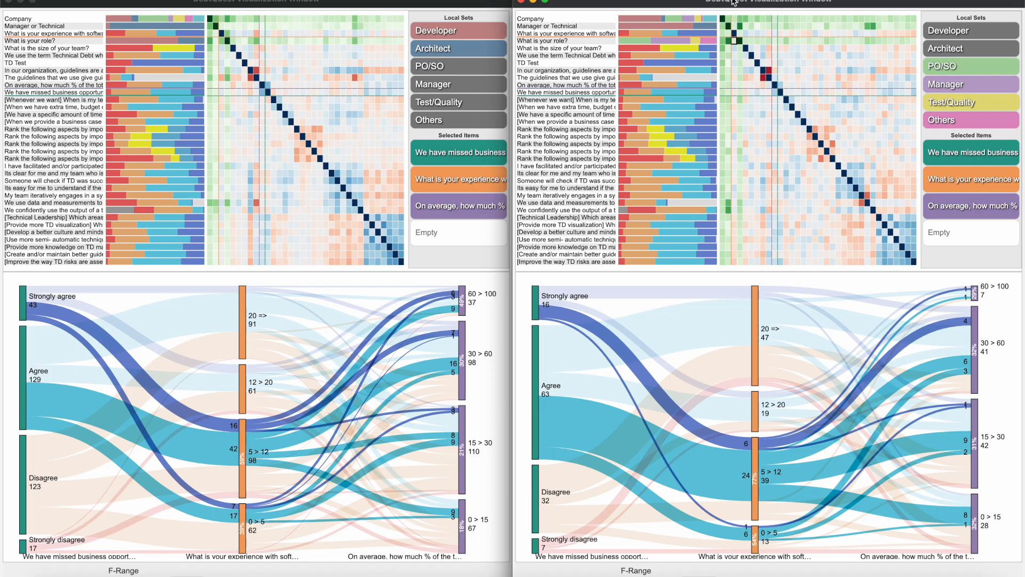
key(Escape)
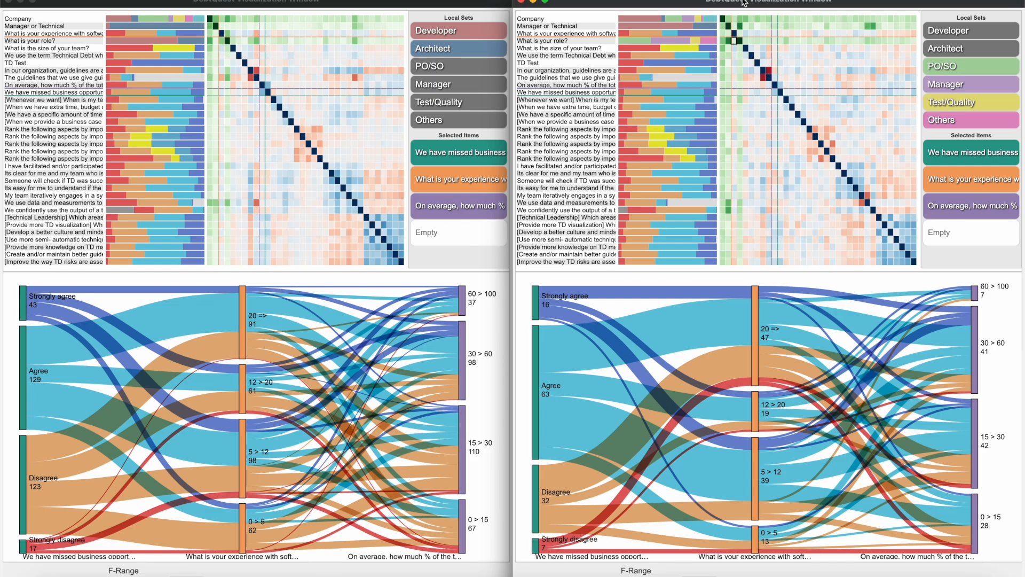
Show the distribution and box plots instead of the parallel sets in both visualization windows.
scroll(743, 427, down, 2)
click(820, 558)
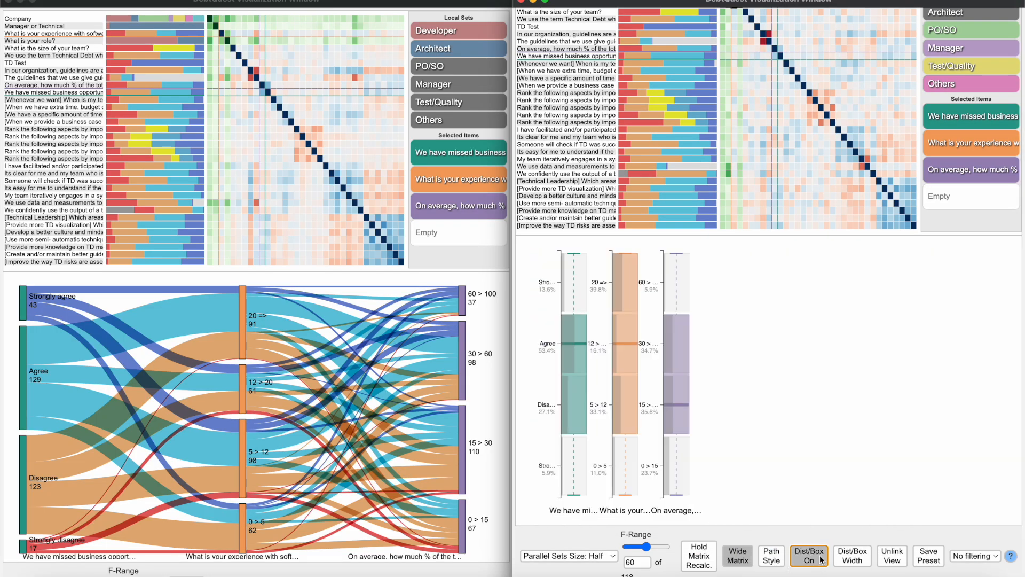
scroll(361, 383, down, 2)
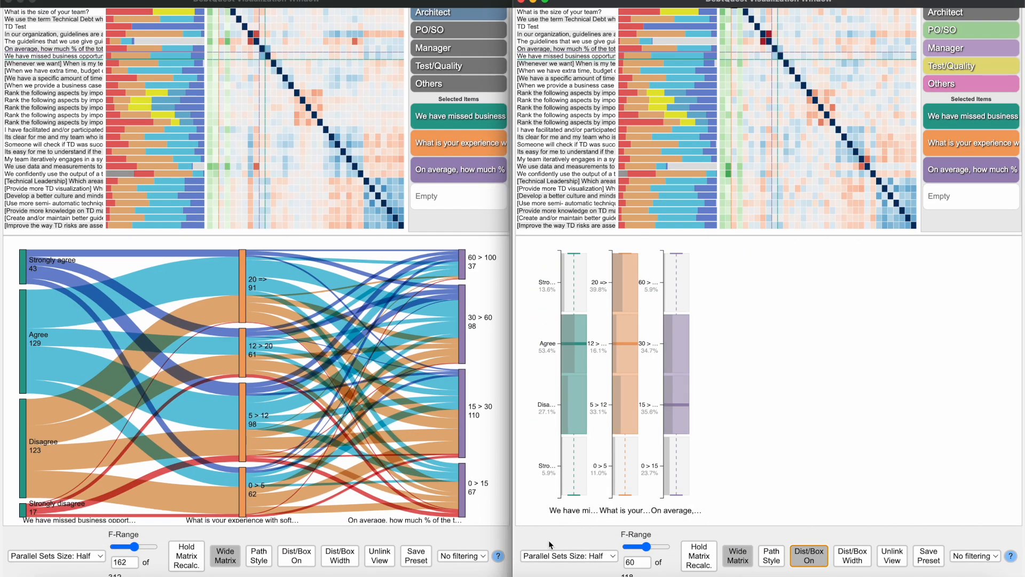
click(309, 556)
scroll(312, 530, up, 2)
scroll(792, 460, up, 2)
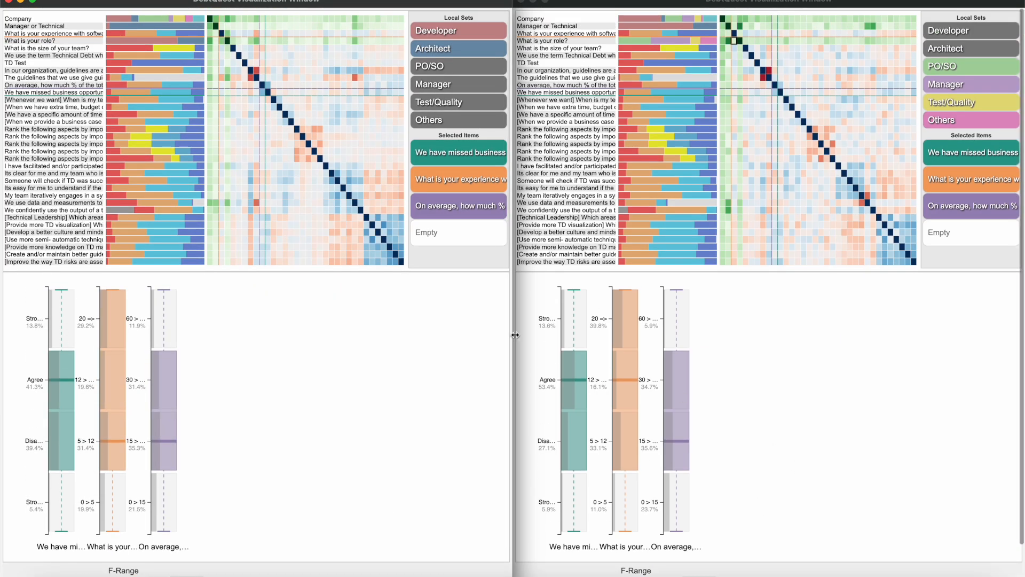
Replace the selected items with the [Whenever we want], [When we have extra time] and [We have a specific amount of time] questions, and add [When we provide a business case].
click(448, 148)
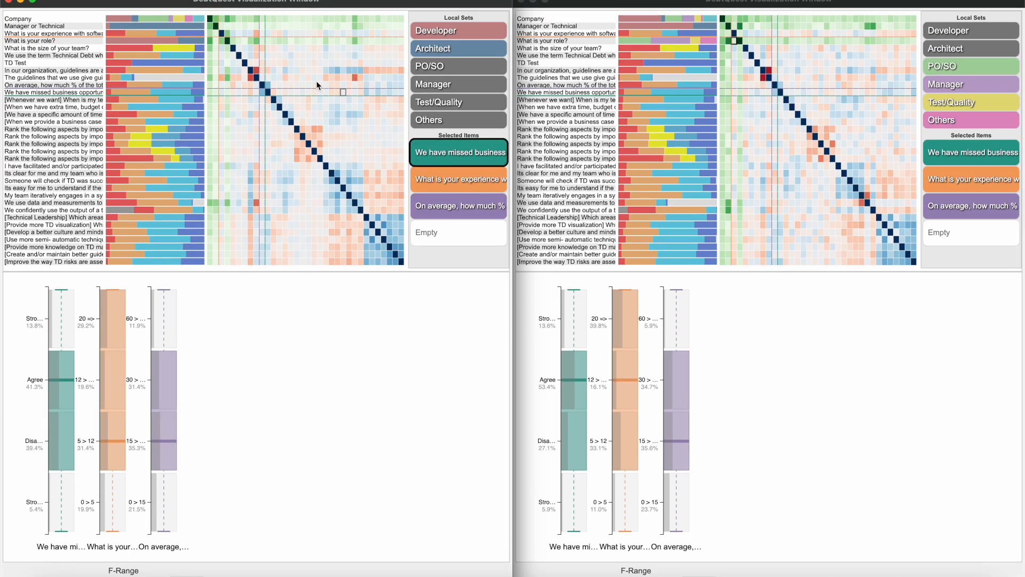
click(55, 102)
click(434, 181)
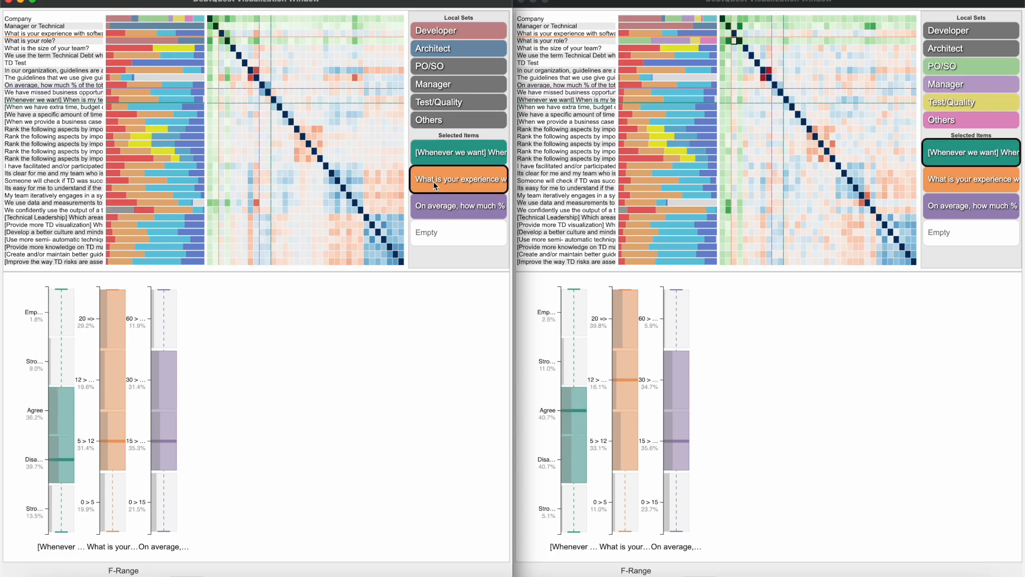
click(63, 107)
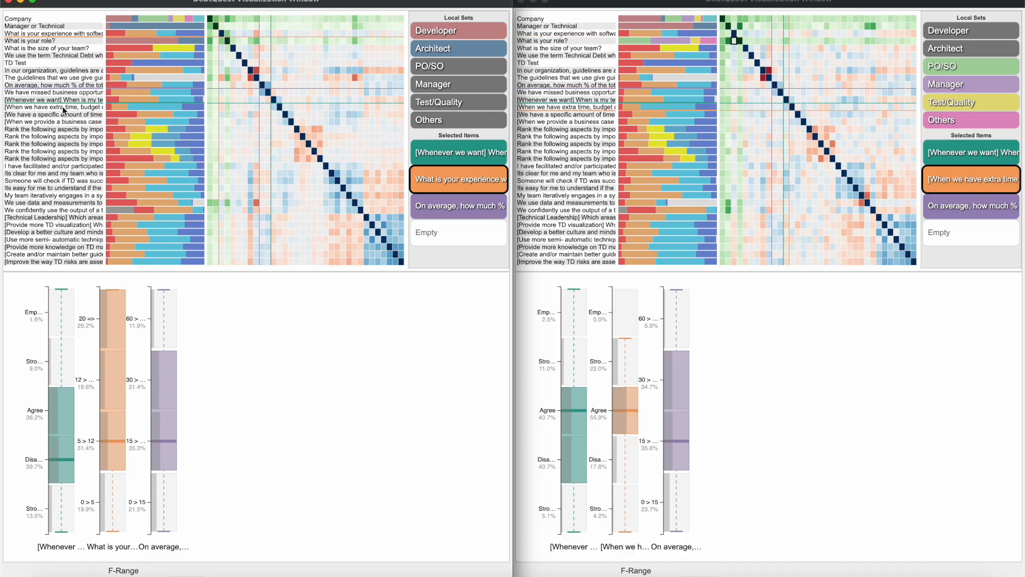
click(432, 205)
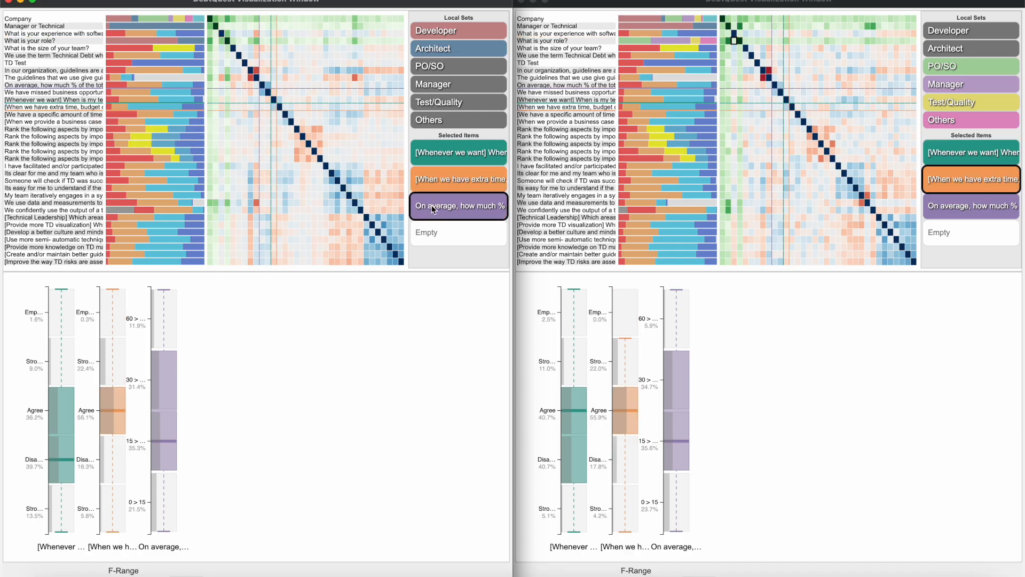
click(46, 115)
click(440, 234)
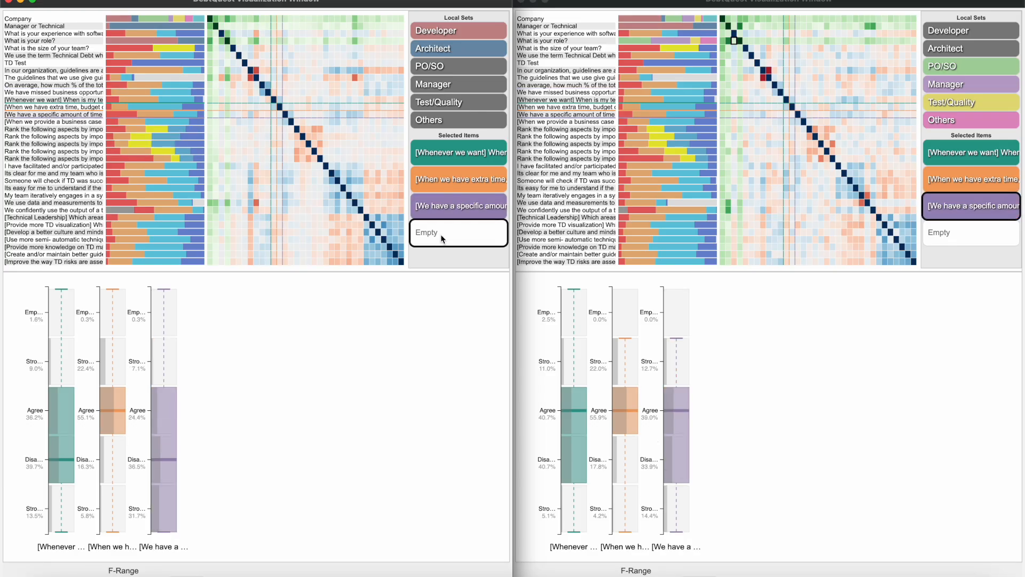
click(56, 124)
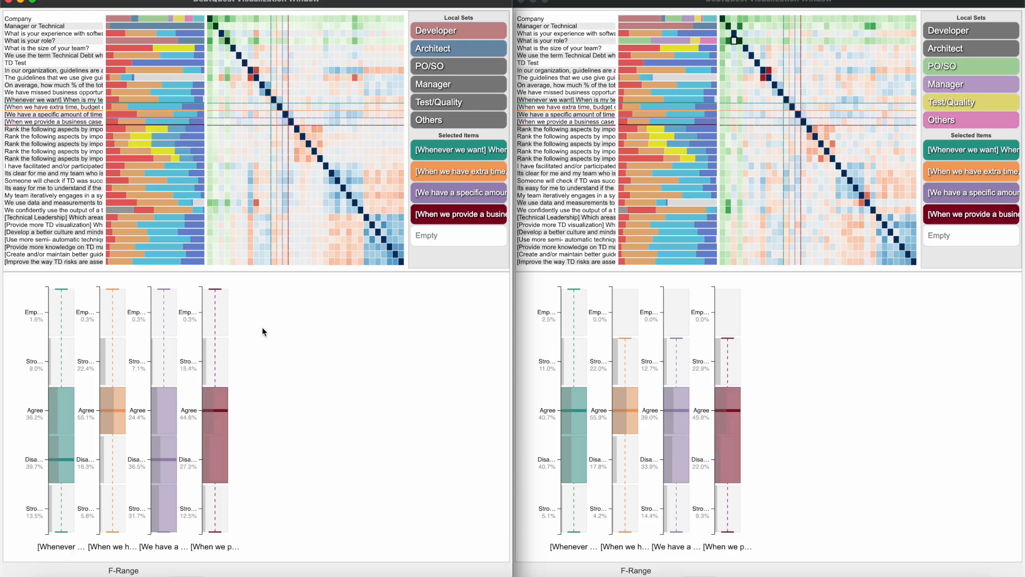
Widen the distribution and box plots in both visualization windows.
scroll(265, 332, down, 2)
click(339, 555)
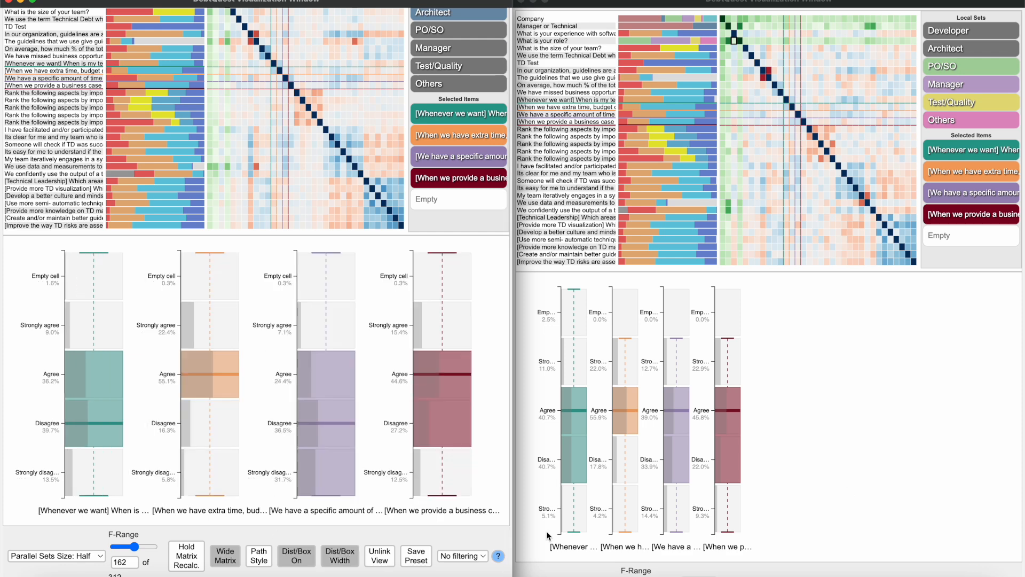
scroll(848, 491, down, 2)
click(852, 555)
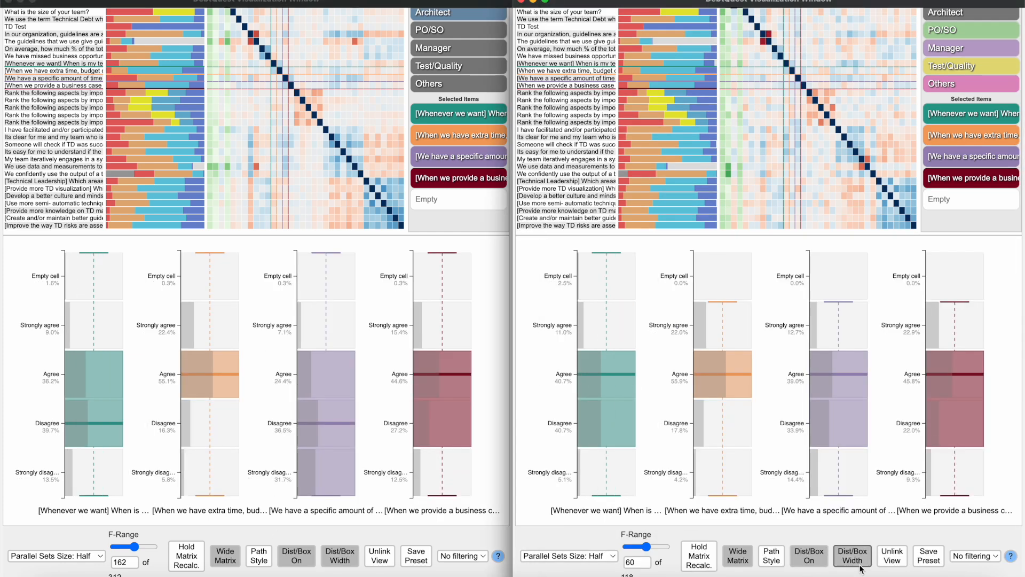
scroll(866, 478, up, 2)
scroll(450, 422, up, 2)
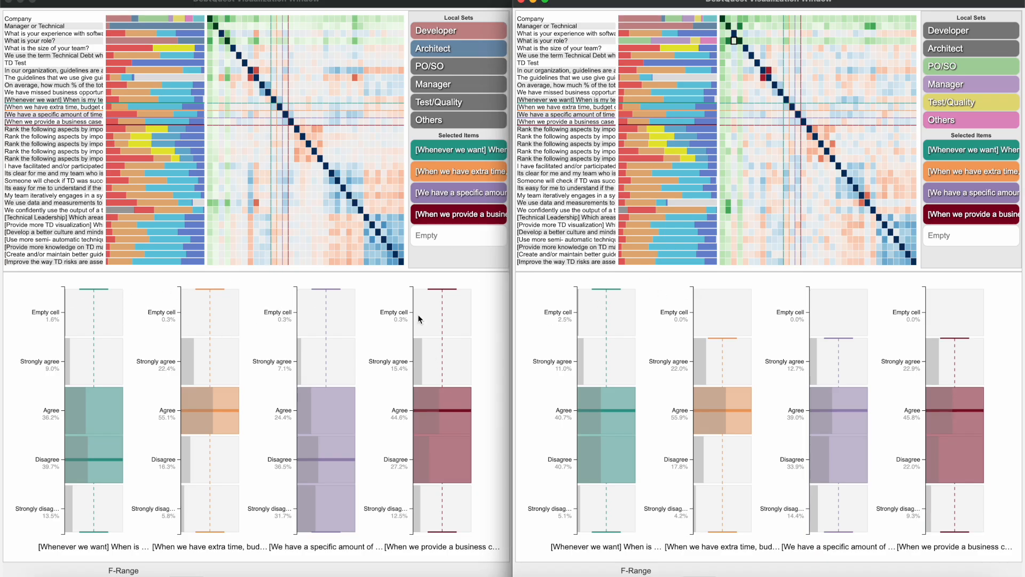
Exclude the Empty cell category from the four questions on when the team is encouraged to remove TD, and return to both visualization windows.
right_click(750, 576)
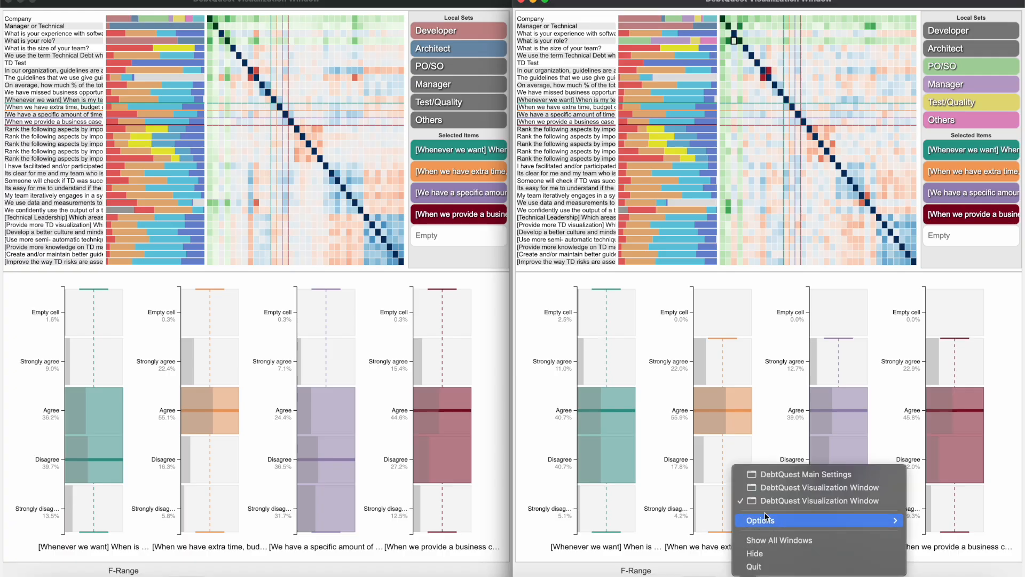
click(767, 474)
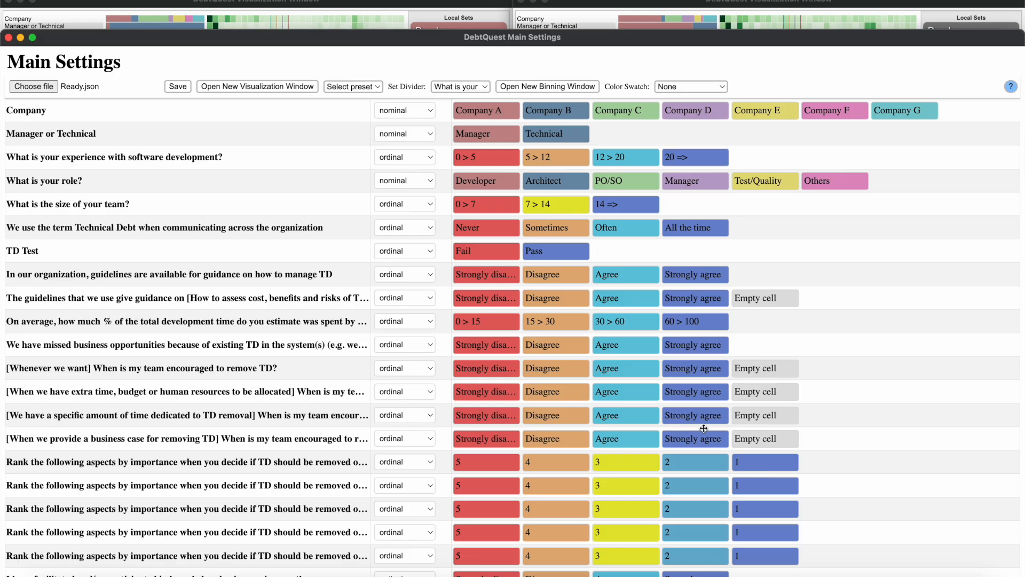
click(769, 383)
click(770, 415)
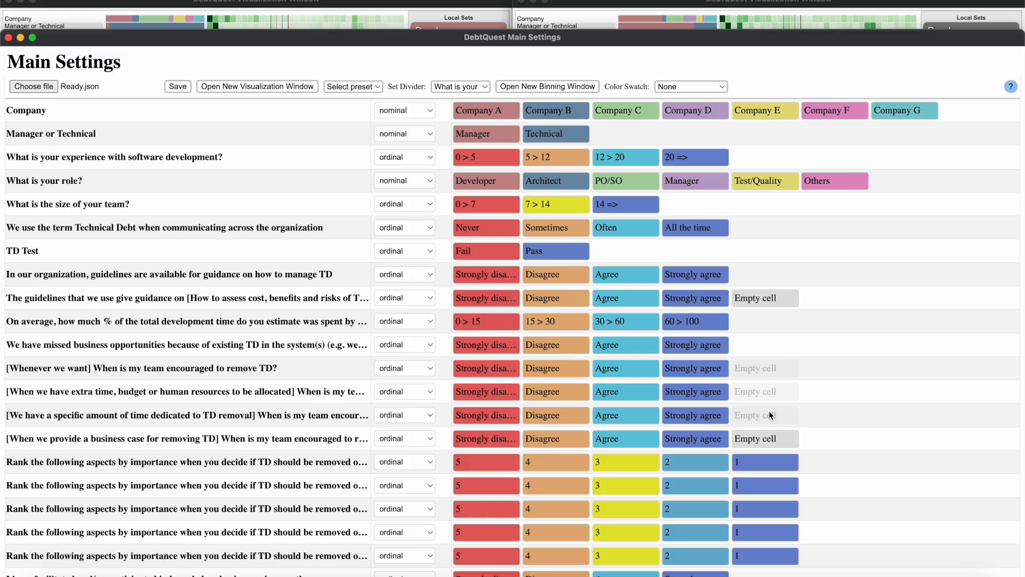
click(770, 435)
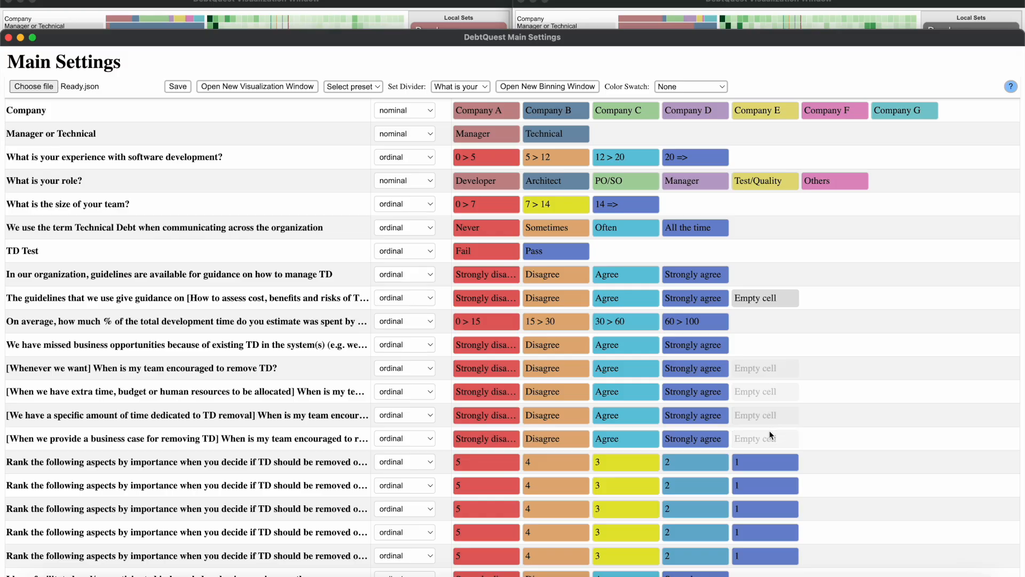
click(729, 4)
click(493, 7)
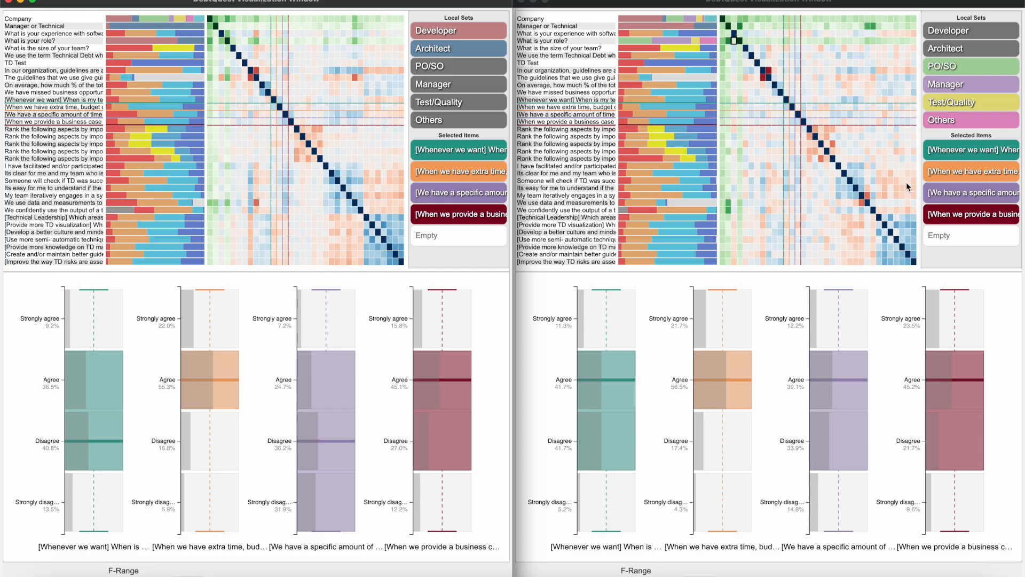
Isolate single roles one at a time in the first visualization window, comparing PO/SO, Architect and Developer.
click(456, 71)
click(441, 87)
click(447, 100)
click(447, 60)
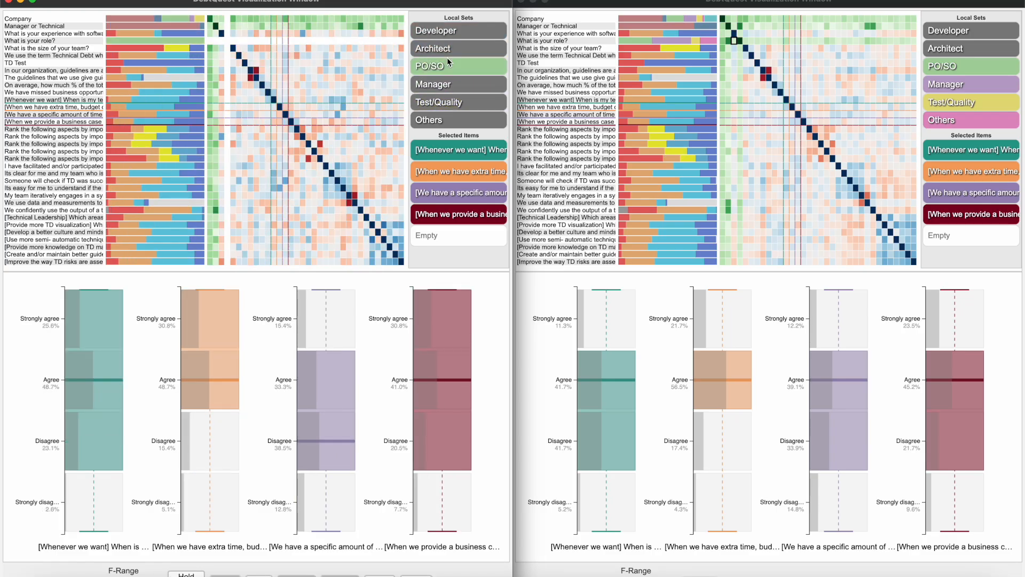
click(479, 29)
click(483, 54)
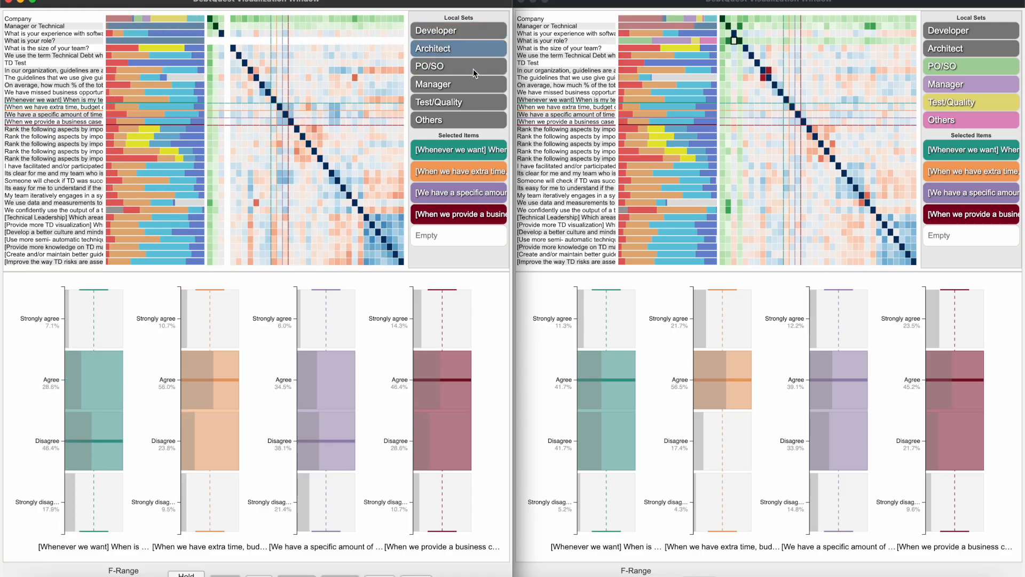
click(466, 85)
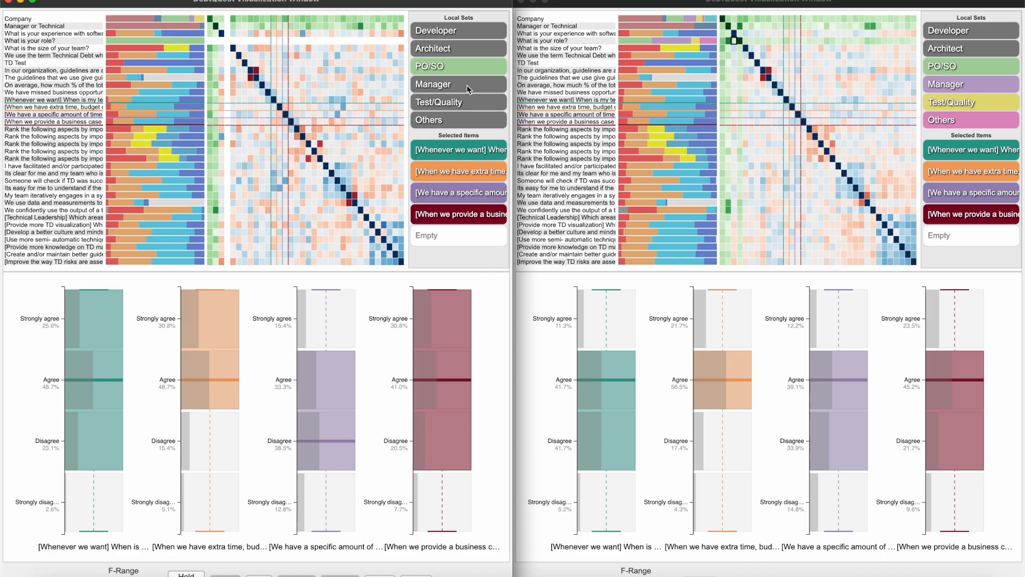
click(459, 33)
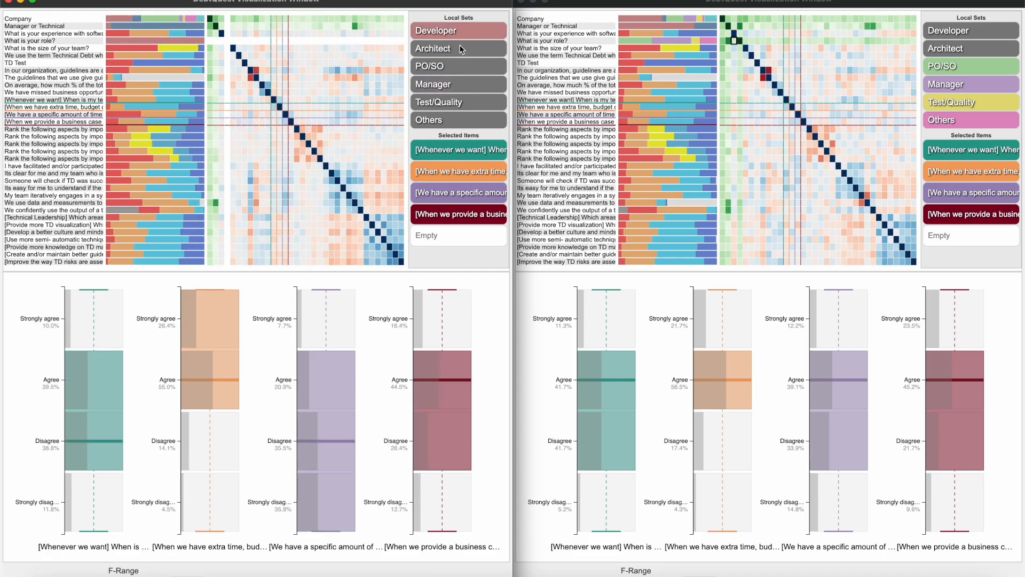
Show the PO/SO, Manager and Test/Quality sets together in the first visualization window.
click(464, 68)
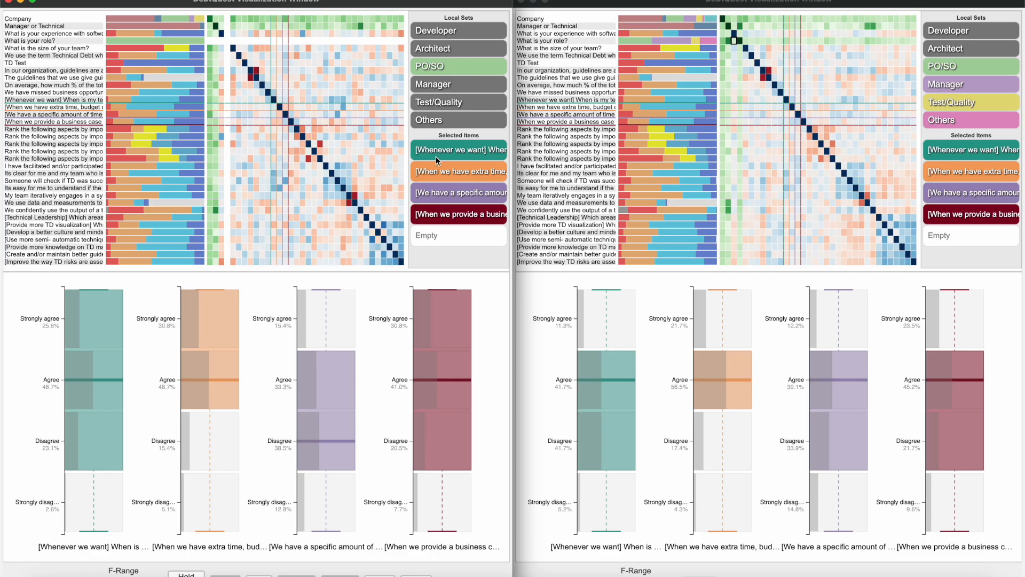
click(448, 84)
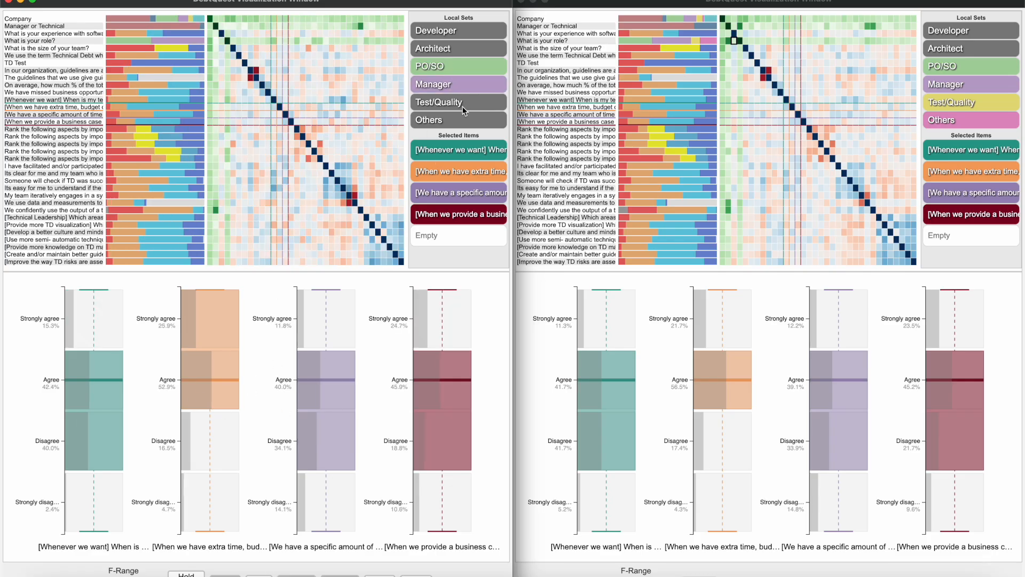
click(476, 100)
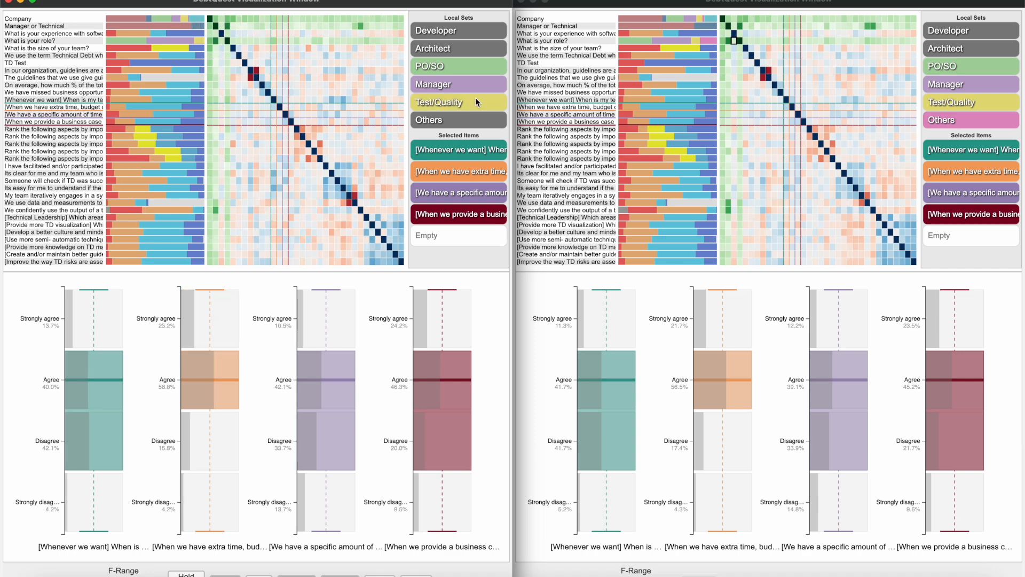
Limit the first visualization window to the Architect, PO/SO and Manager sets.
click(443, 49)
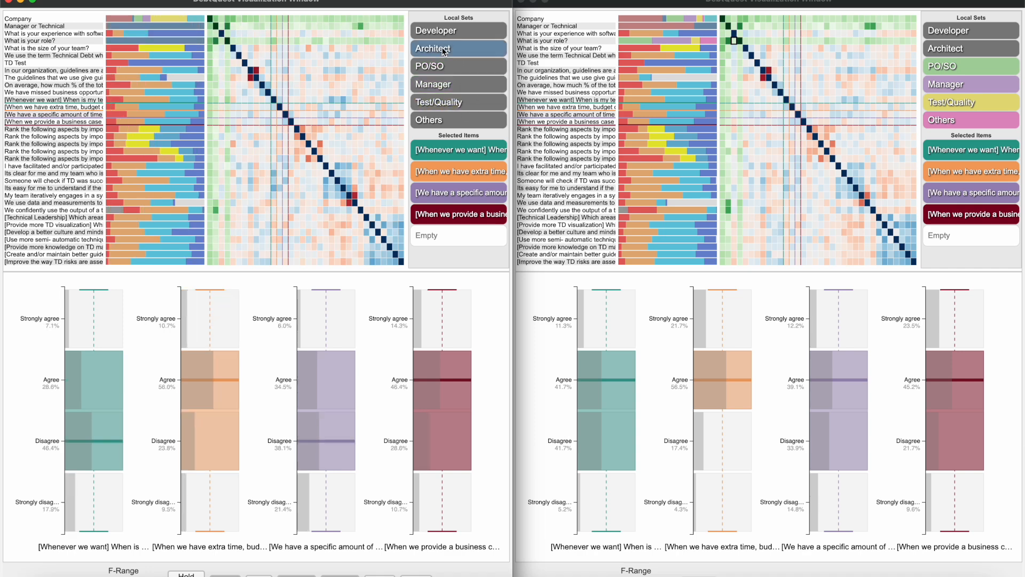
click(460, 67)
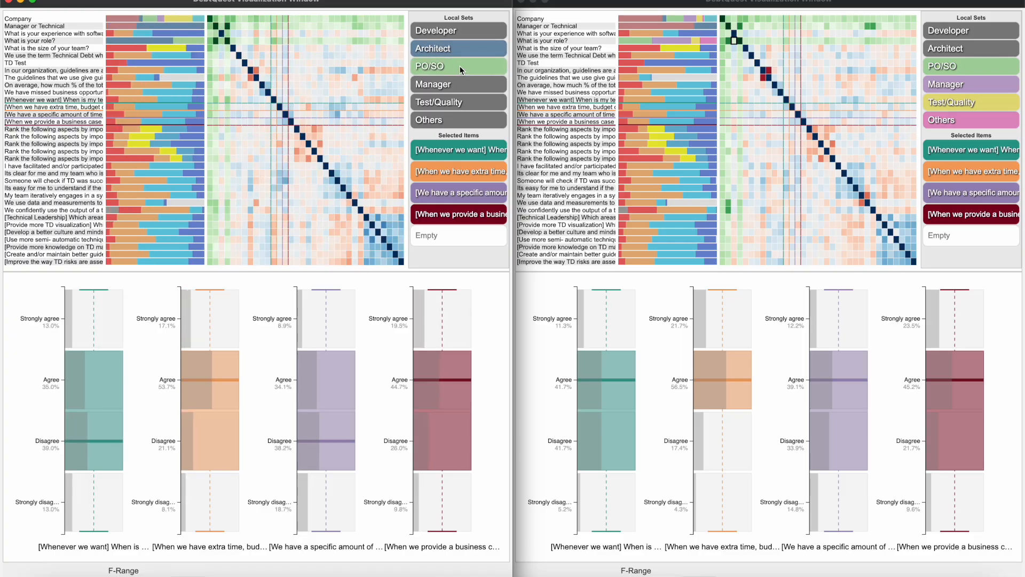
click(467, 86)
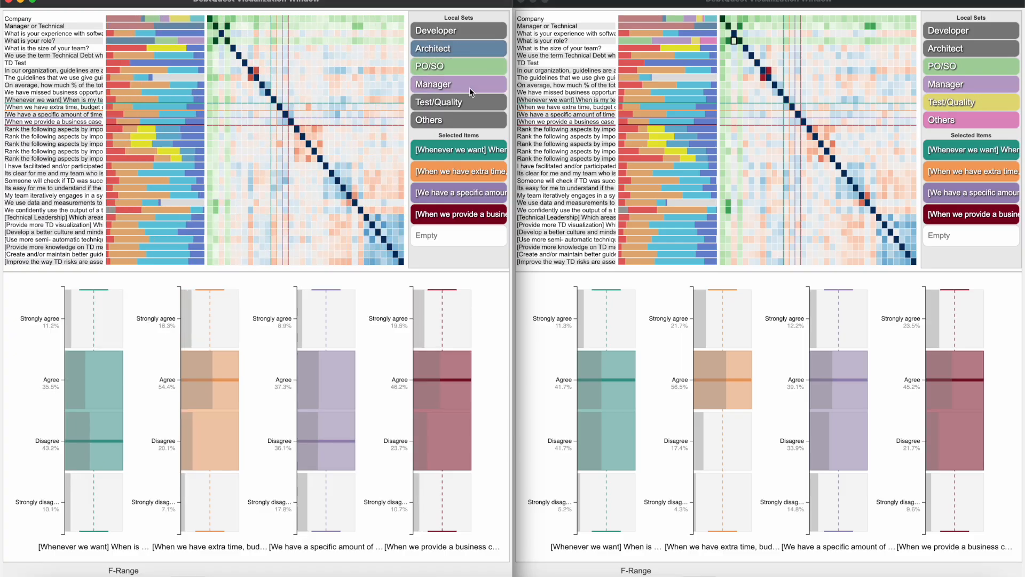
click(970, 63)
click(972, 84)
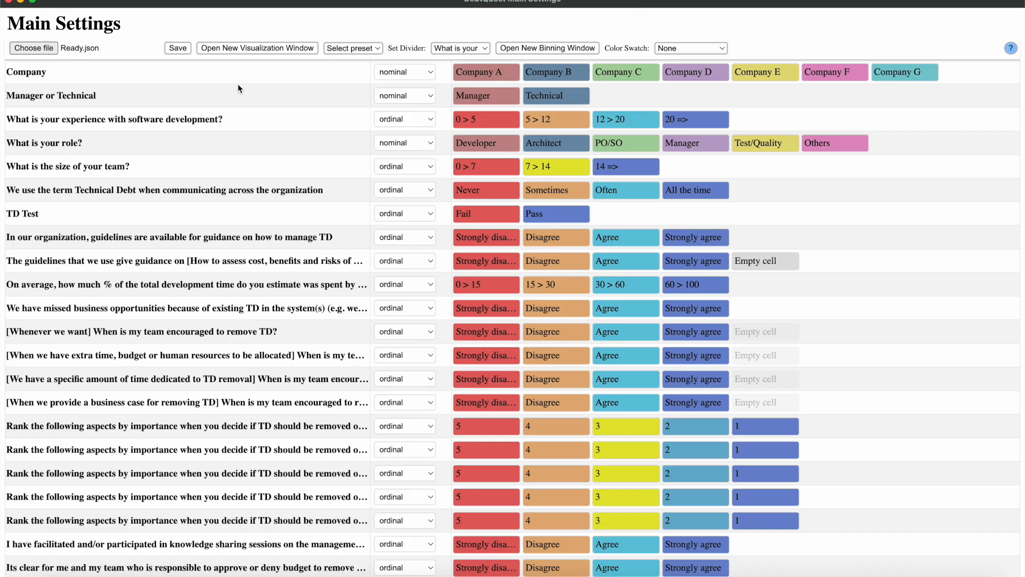
Switch the software development experience question to nominal and back to ordinal in Main Settings.
click(403, 122)
click(405, 133)
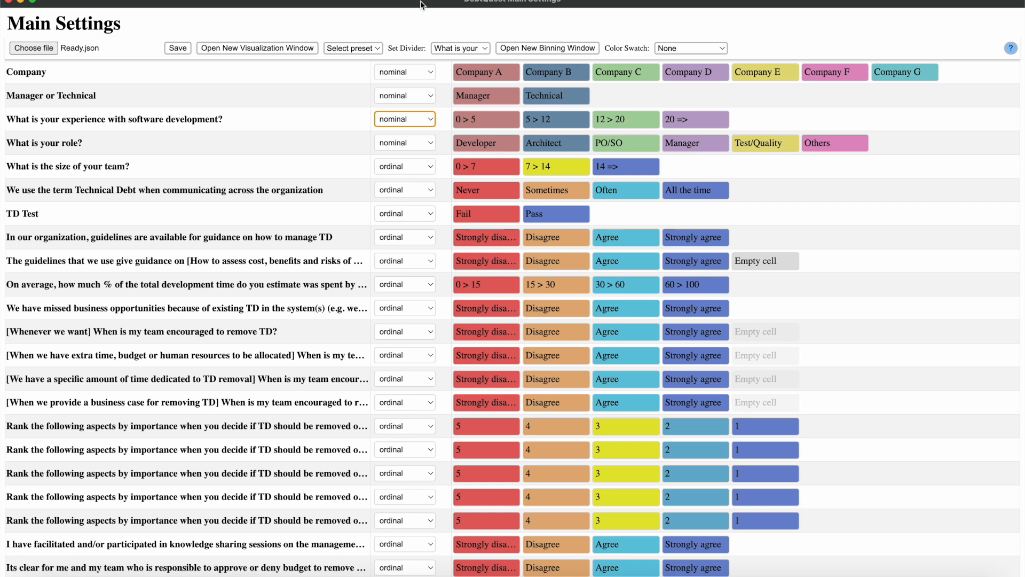
click(404, 119)
click(396, 107)
drag(478, 119, 502, 120)
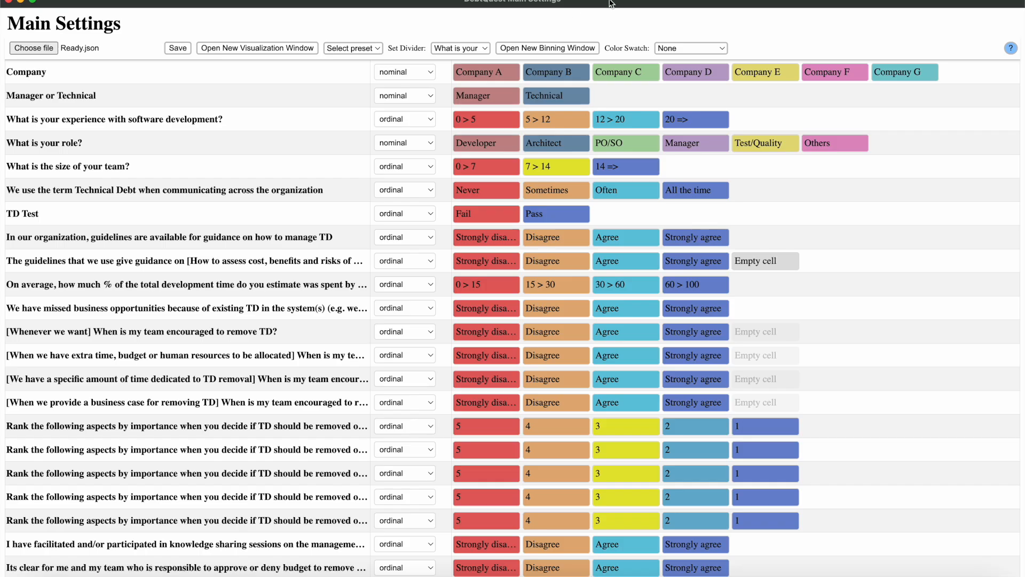
Try to reorder the Developer category of the role question, and look through the whole attribute list in Main Settings.
double_click(646, 2)
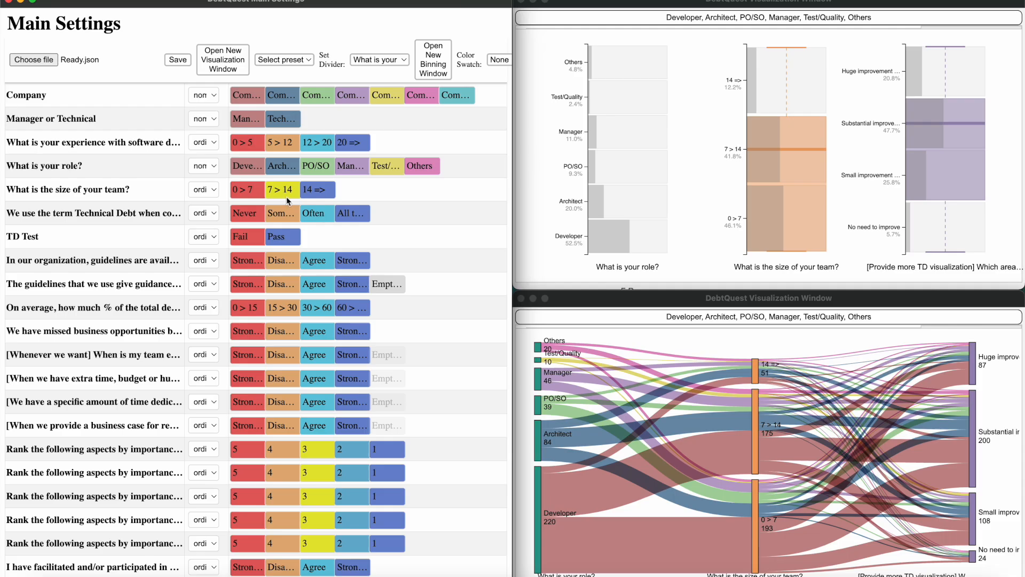
drag(251, 166, 309, 167)
double_click(319, 3)
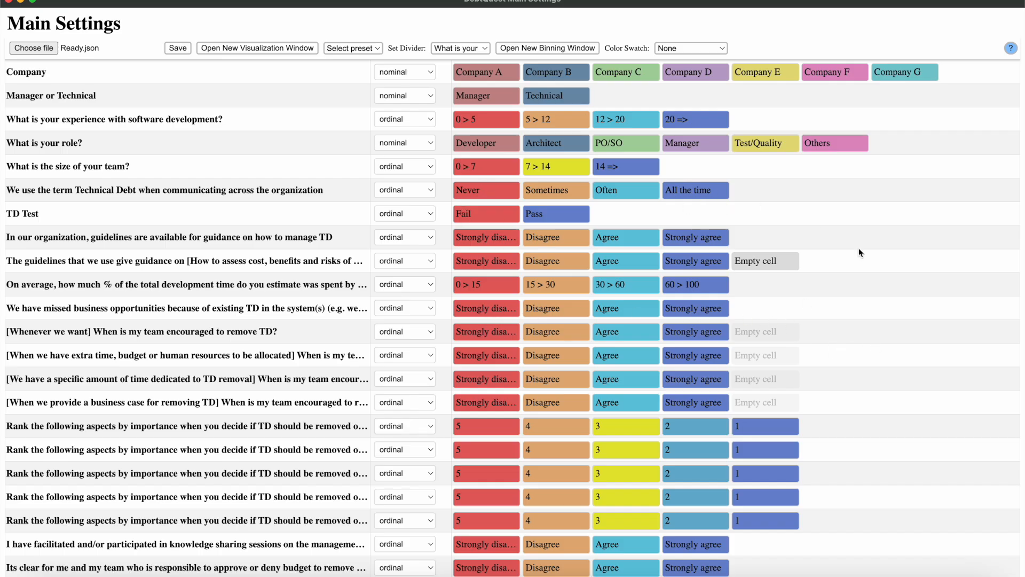
scroll(858, 248, down, 5)
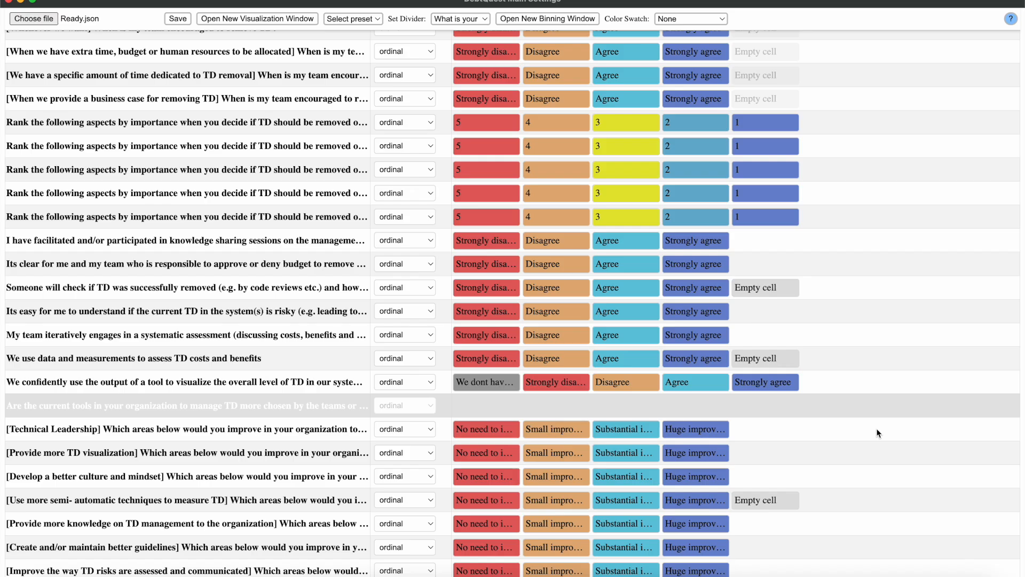
scroll(878, 432, up, 10)
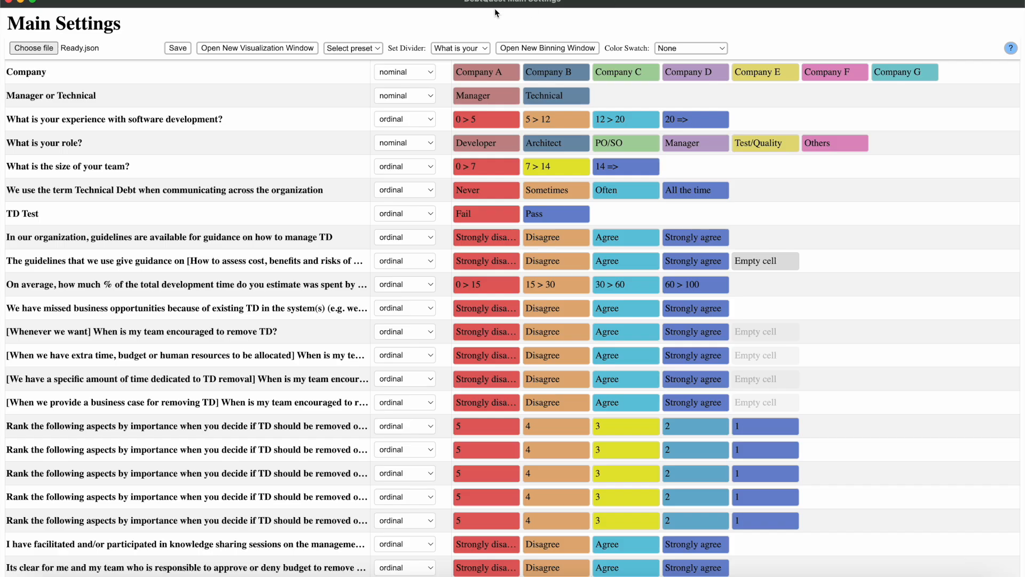
Shrink Main Settings beside the visualization windows and show the correlation matrix instead of the full-size parallel sets.
double_click(462, 2)
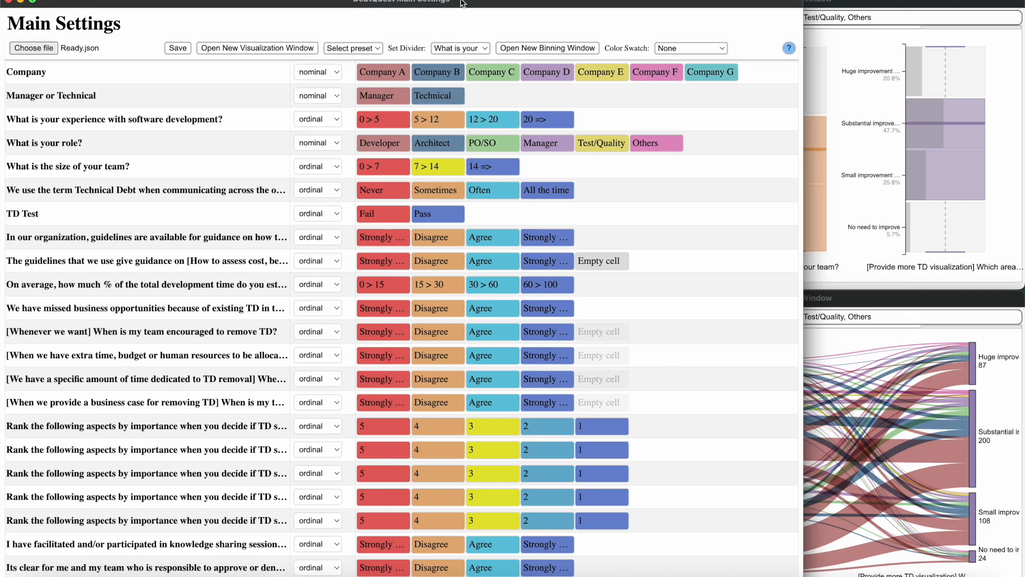
scroll(631, 529, down, 2)
click(565, 559)
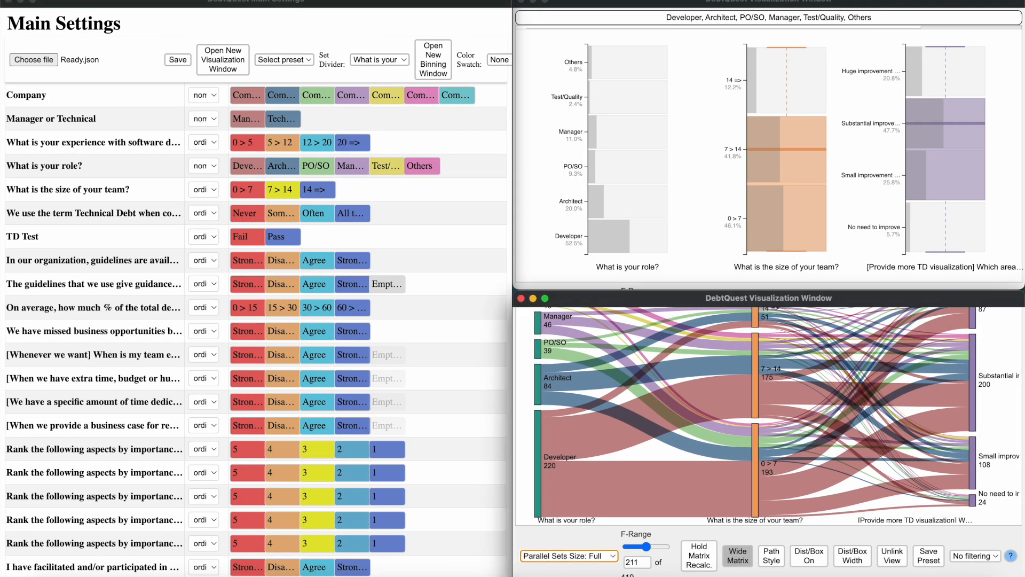
click(564, 559)
click(566, 516)
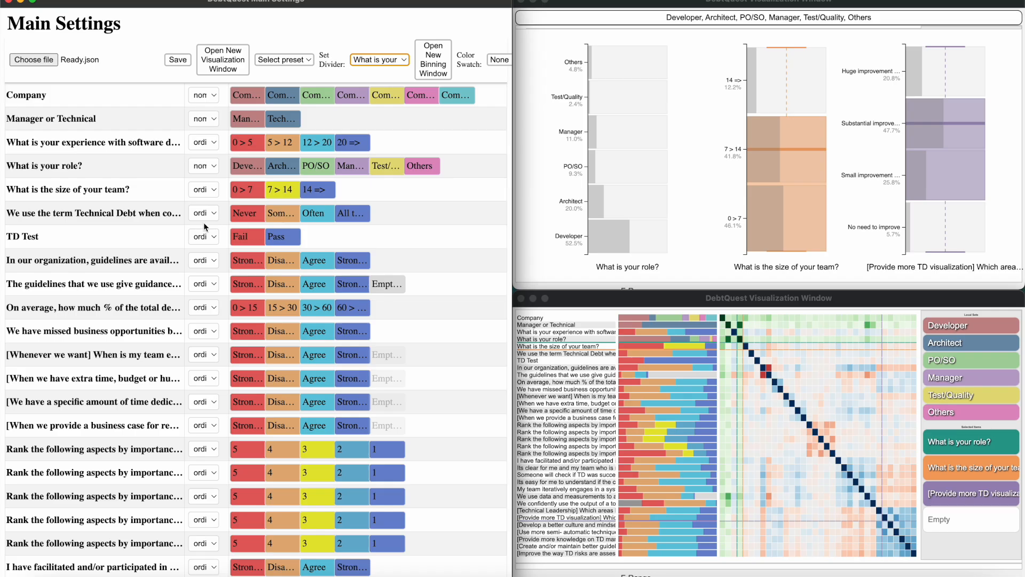
Exclude the questions on using the term Technical Debt and TD Test from the data set.
click(134, 214)
click(140, 233)
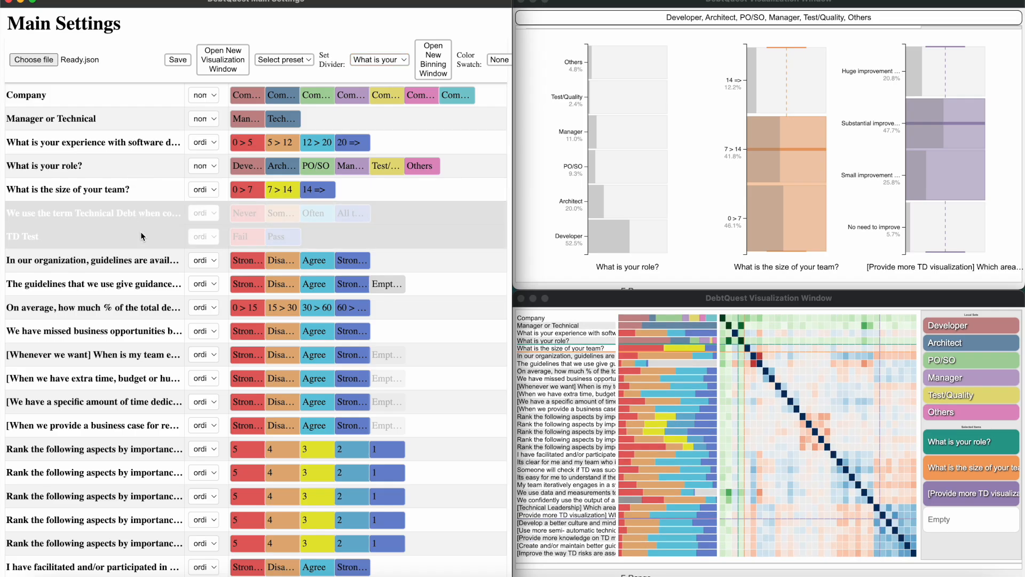
Exclude the questions on guideline availability, guideline guidance, average % of total development time and missed business opportunities from the data set.
click(148, 260)
click(153, 283)
click(155, 302)
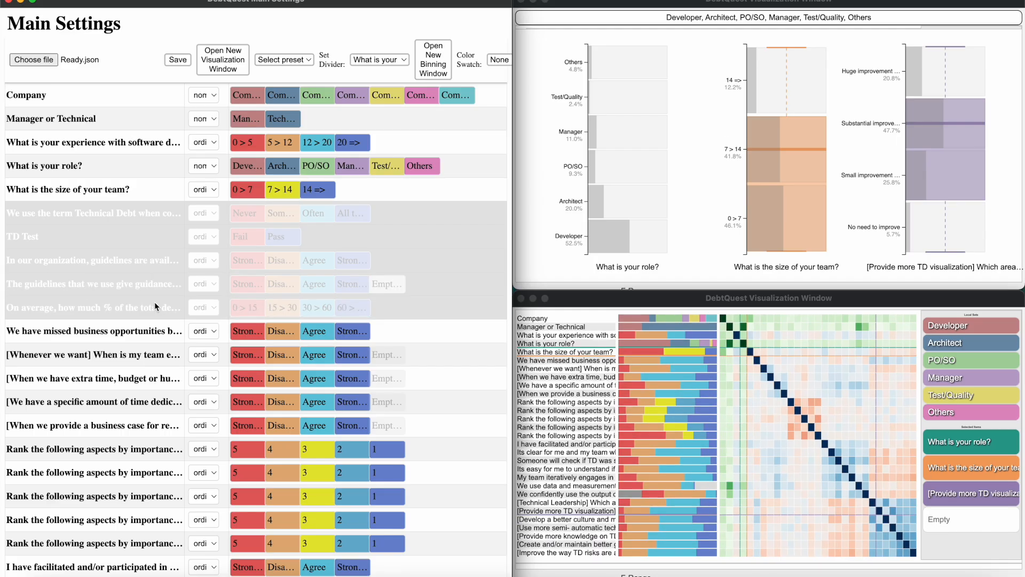
click(158, 326)
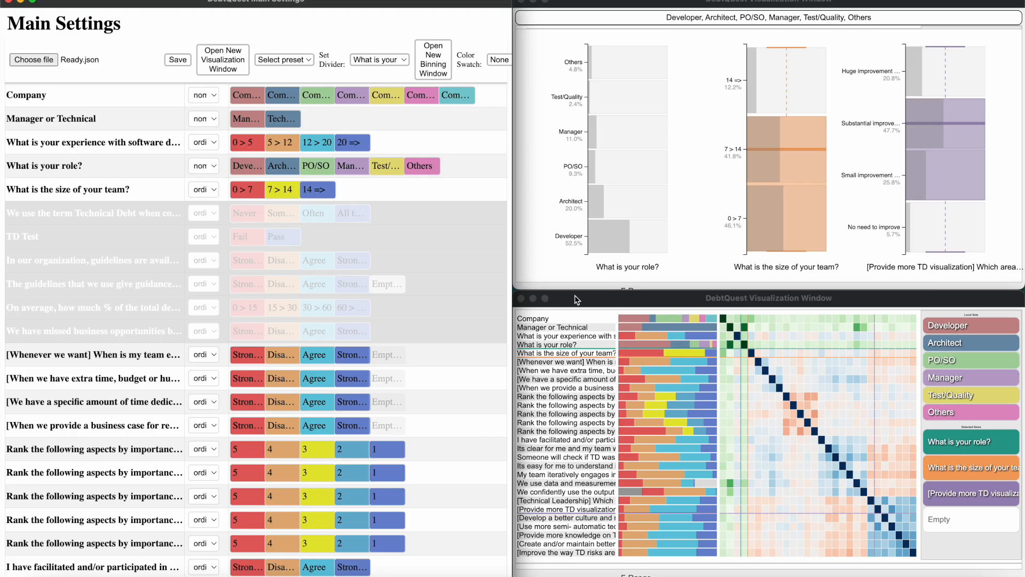
Include the question on the guidelines giving guidance in the data set again and toggle its Empty category.
click(164, 291)
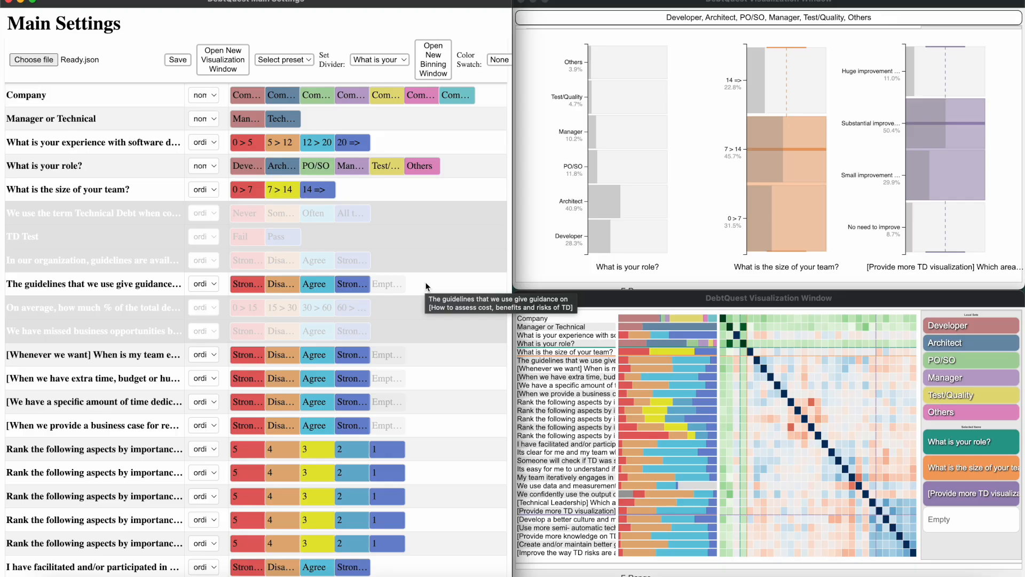
click(397, 285)
click(398, 285)
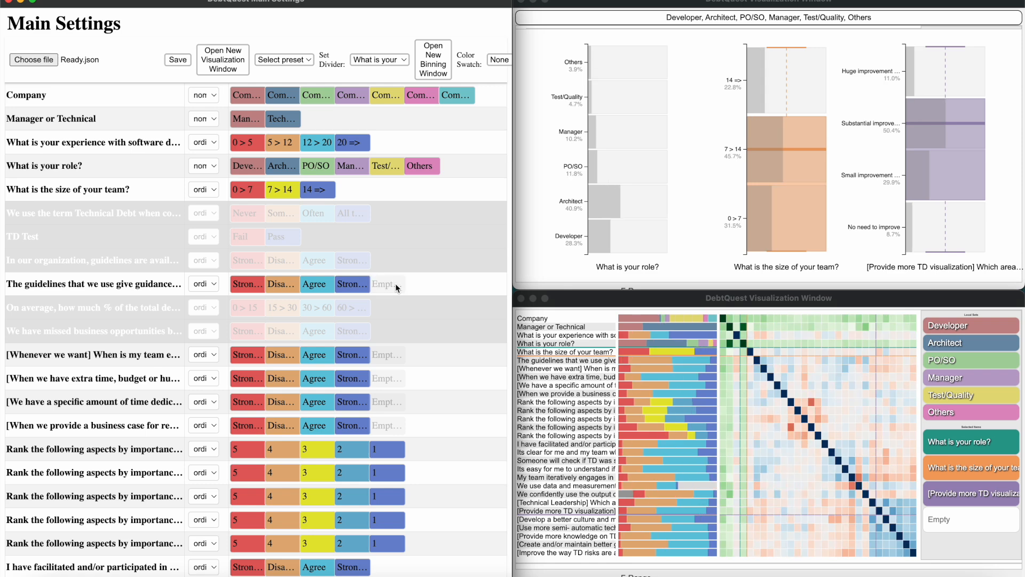
click(398, 285)
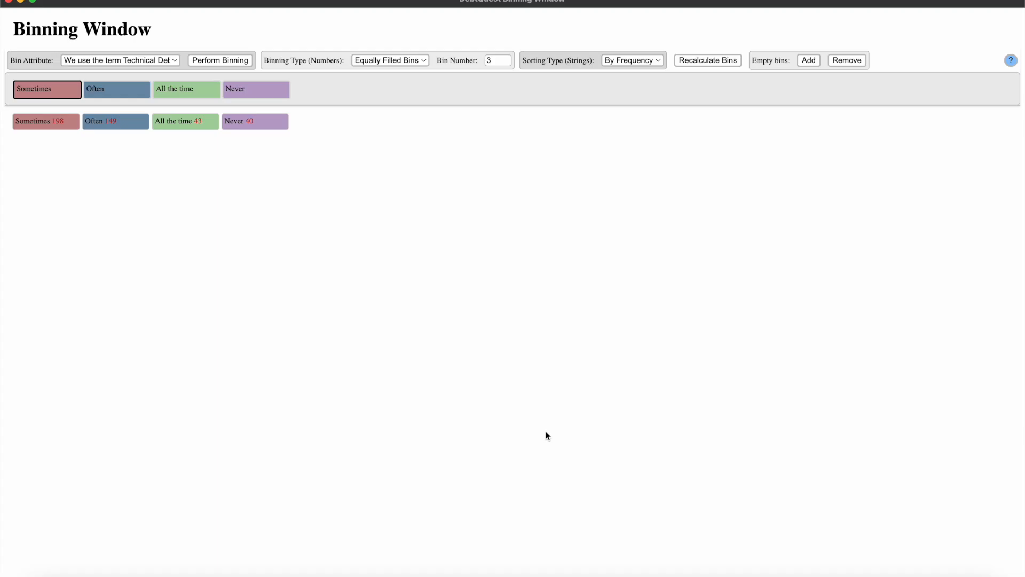
Choose the question What is your role? for binning, try selecting several of its bins and make Developer the active one.
click(107, 62)
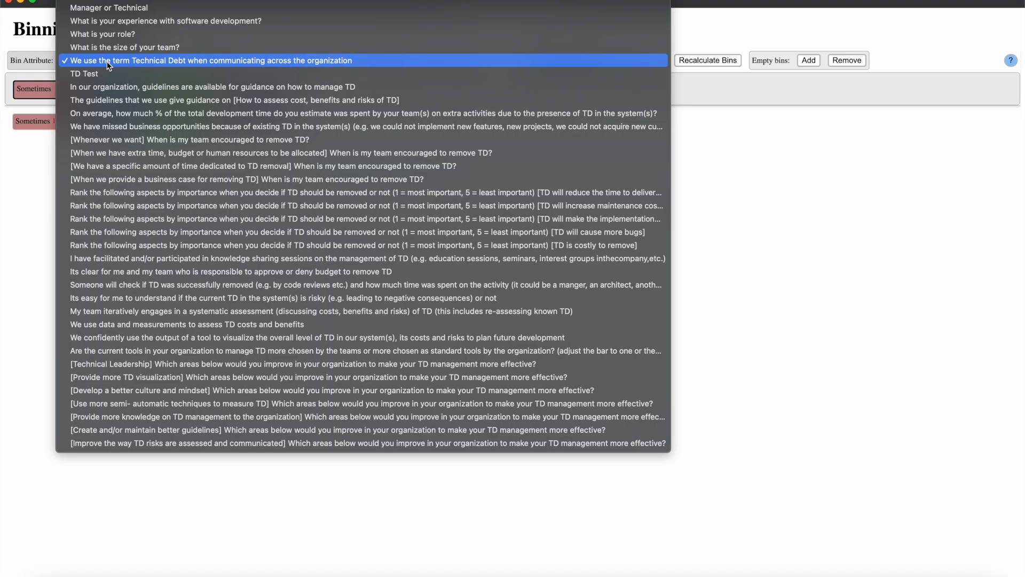
click(112, 34)
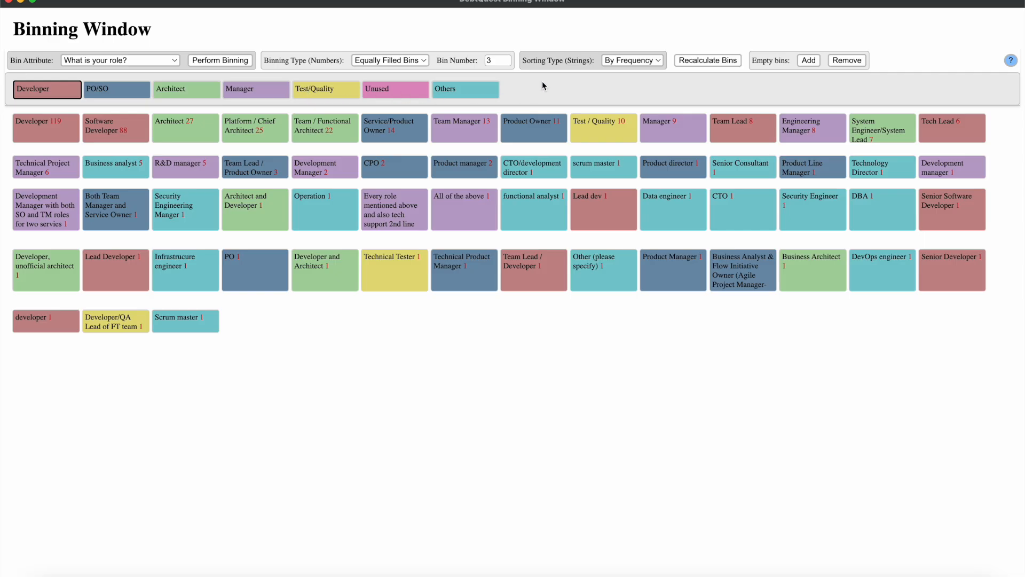
click(126, 93)
click(173, 91)
click(243, 90)
click(65, 88)
Assign Architect, Platform / Chief Architect and Team / Functional Architect to the Developer bin and perform the binning.
click(184, 135)
click(240, 131)
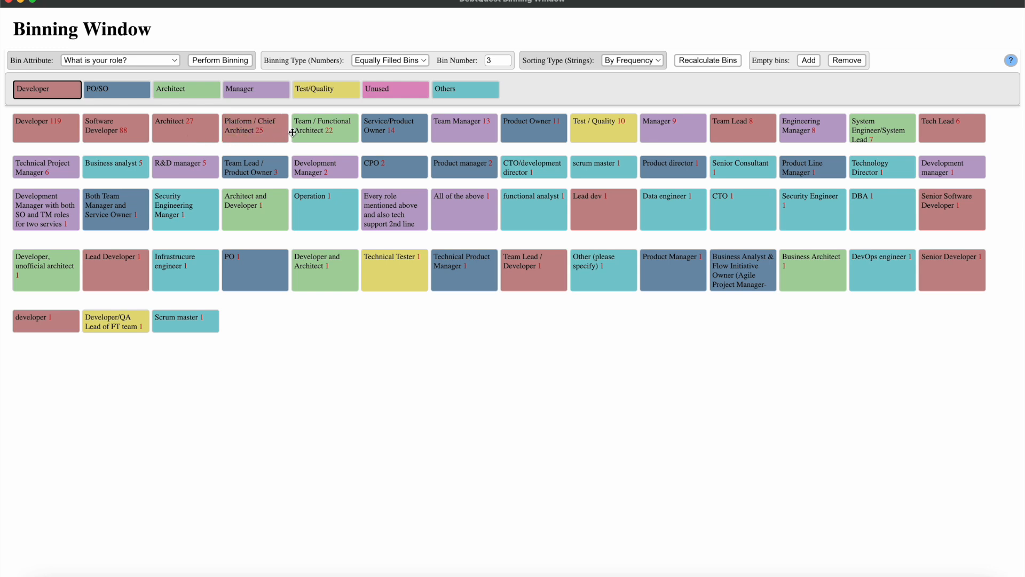
click(328, 127)
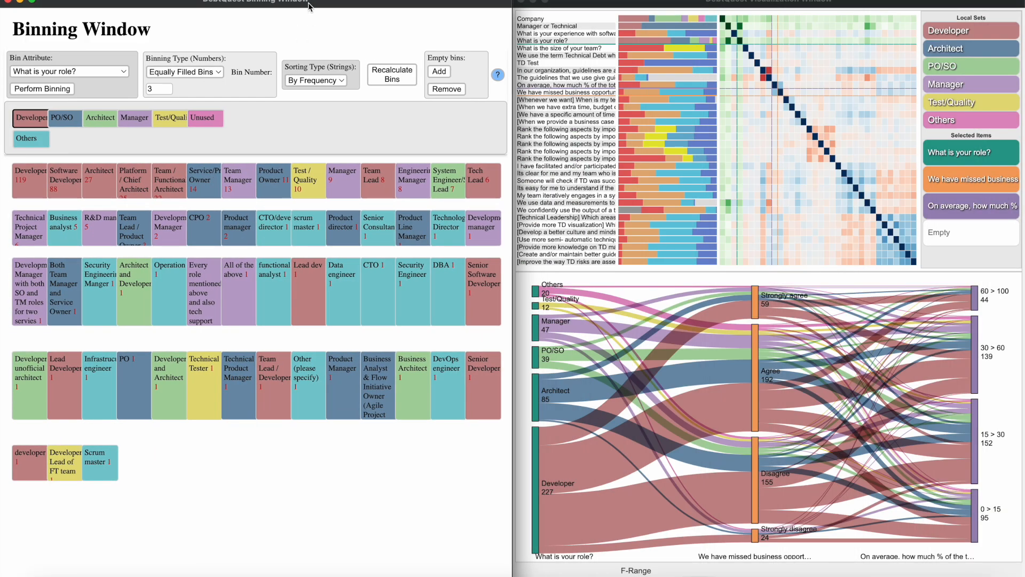
click(57, 90)
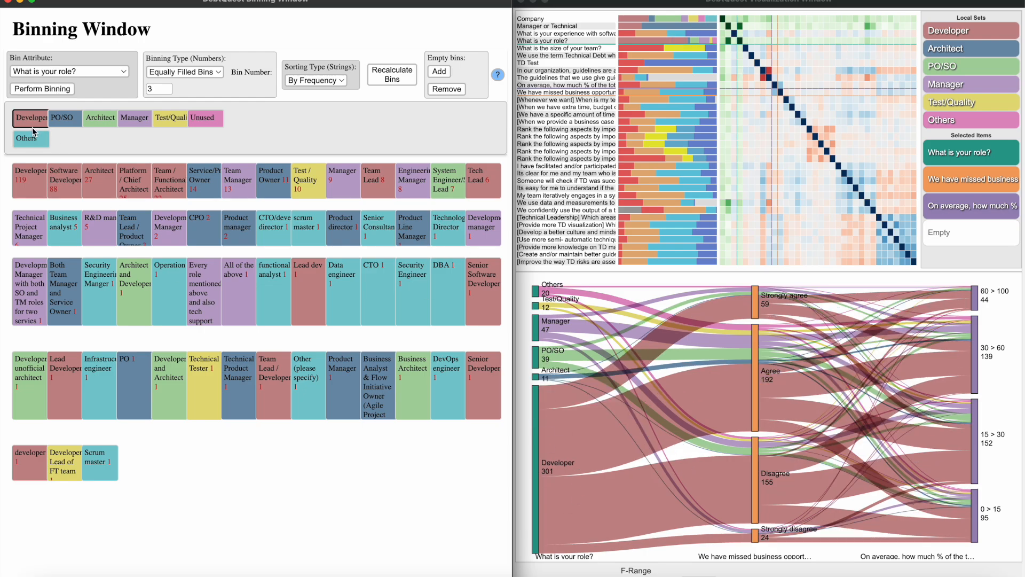
Move the three architect roles back into the Architect bin and perform the binning.
click(96, 117)
click(122, 182)
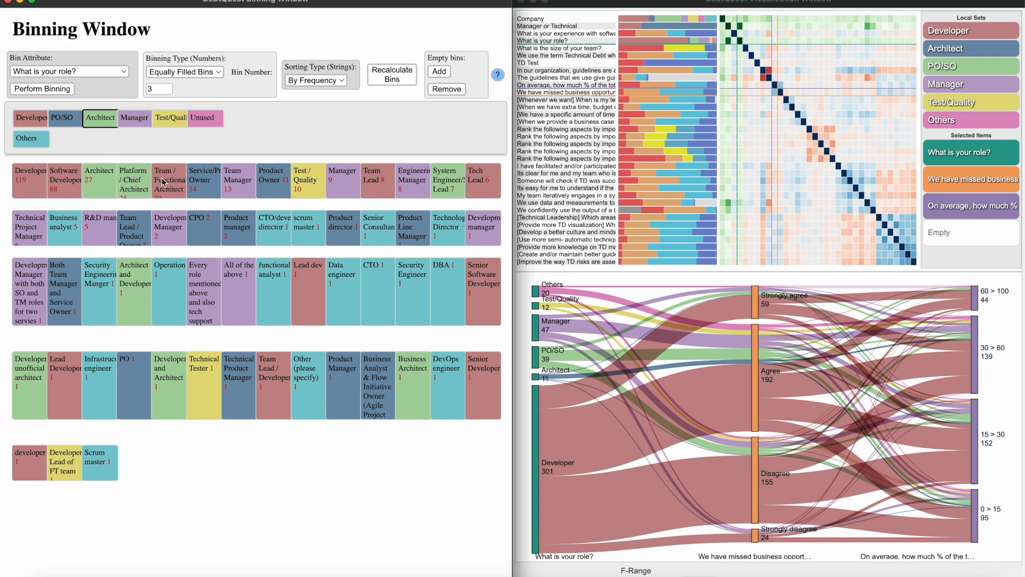
click(63, 89)
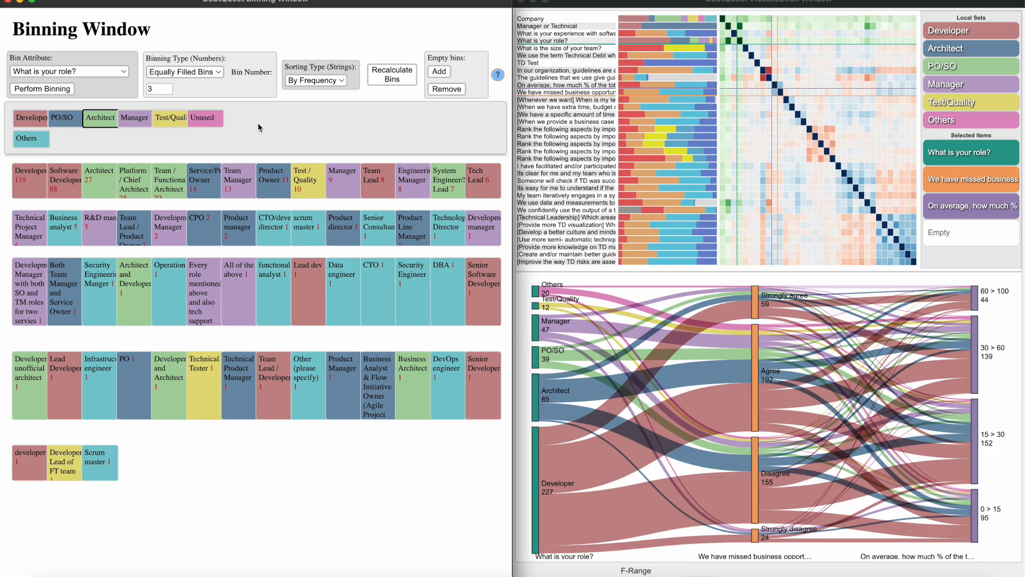
Rename the Unused bin as Chief Architect, assign Platform / Chief Architect to it and perform the binning.
double_click(210, 120)
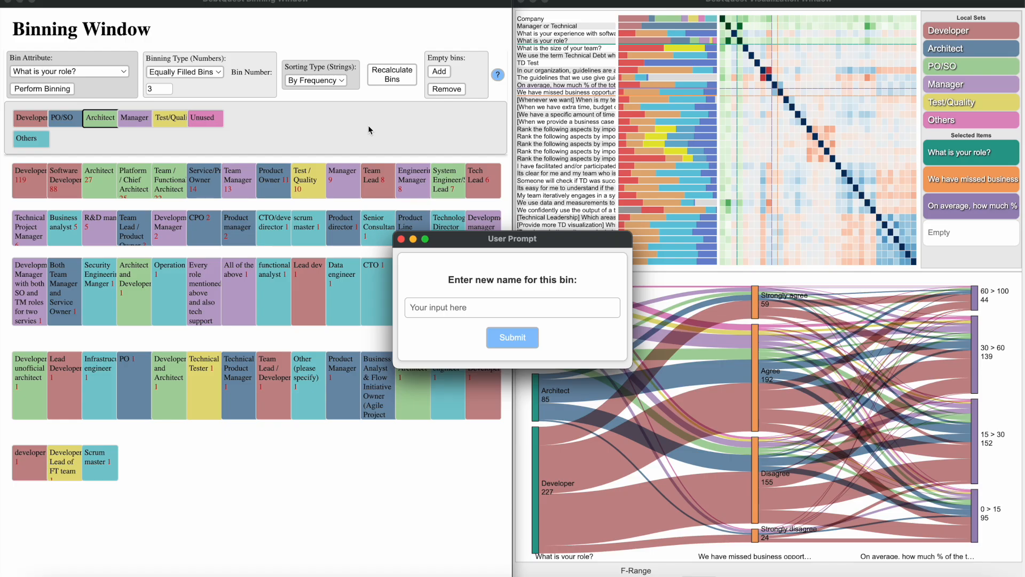
text(Chief Architect)
click(507, 339)
click(211, 127)
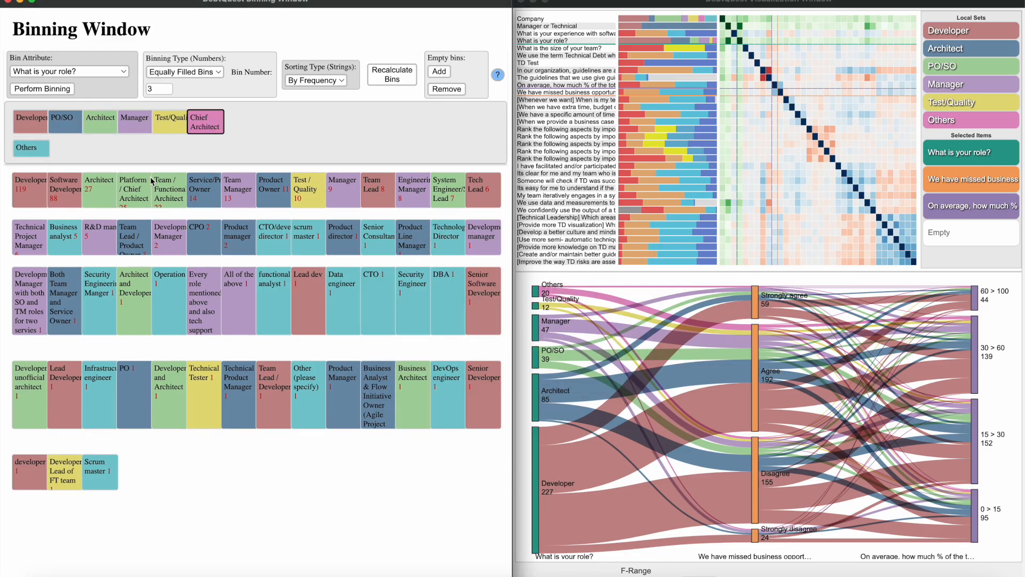
click(138, 196)
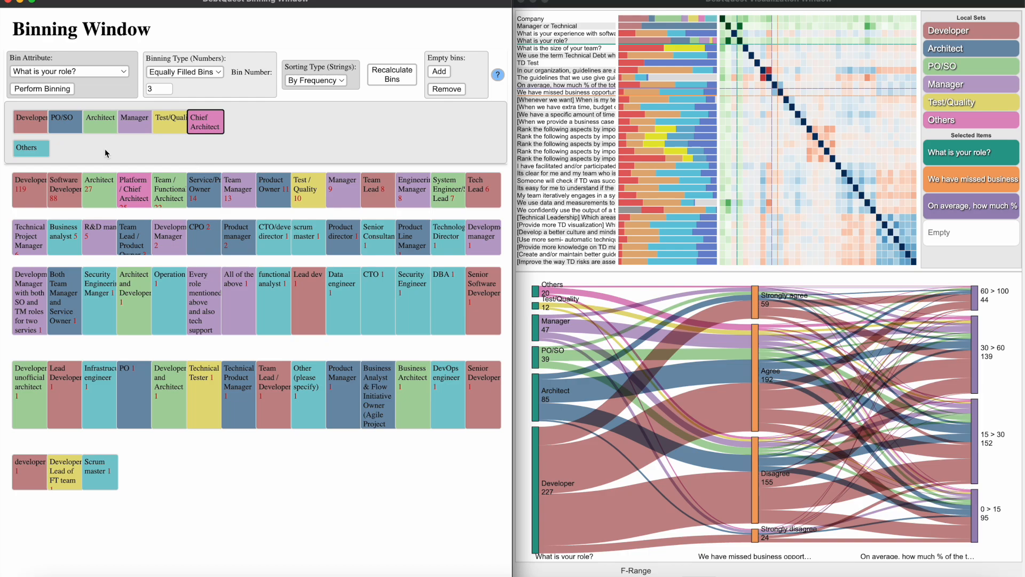
click(59, 91)
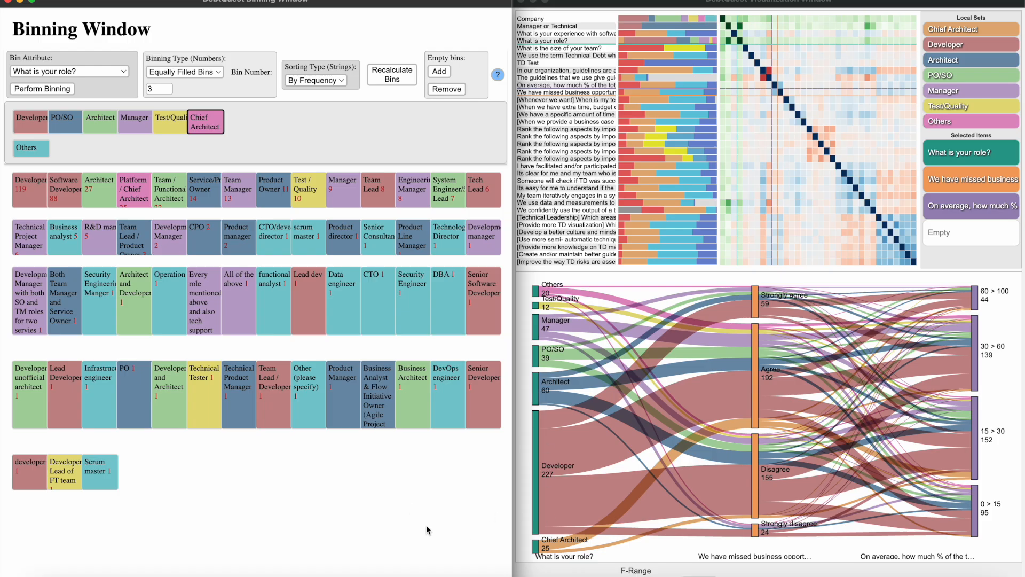
Choose the question on average % of total development time for binning and recalculate it with Equally Wide Bins.
click(84, 74)
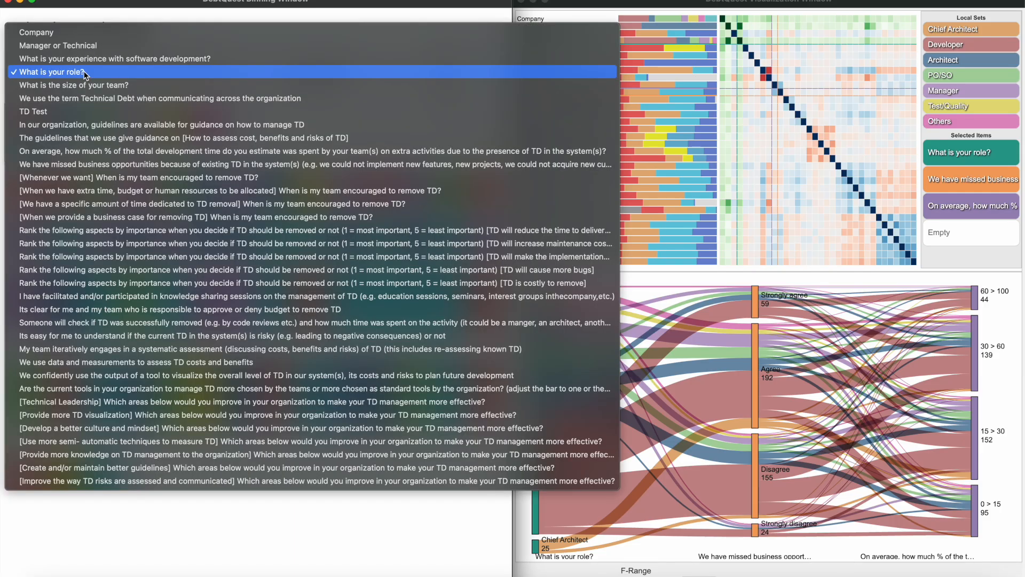
click(90, 151)
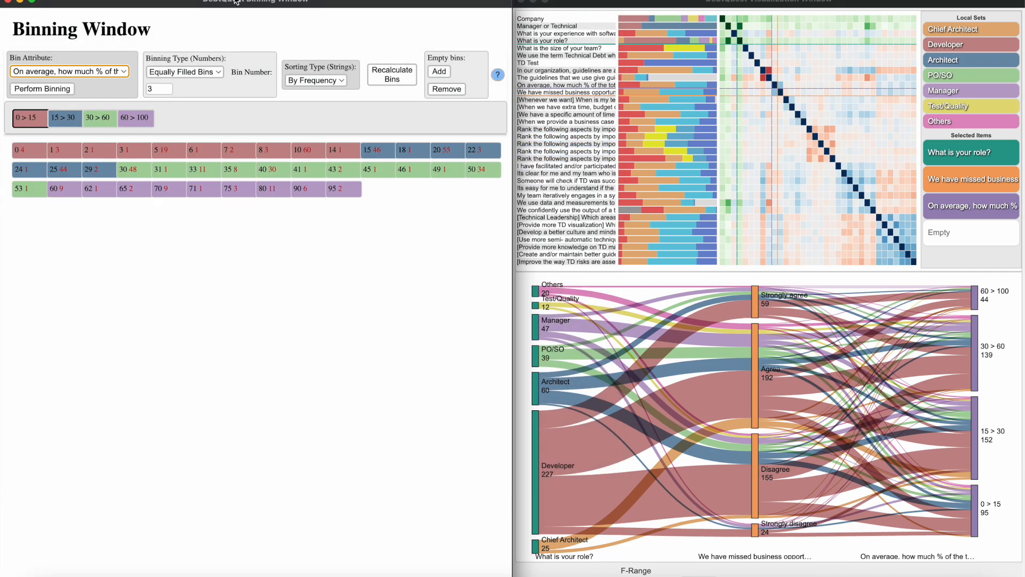
click(130, 45)
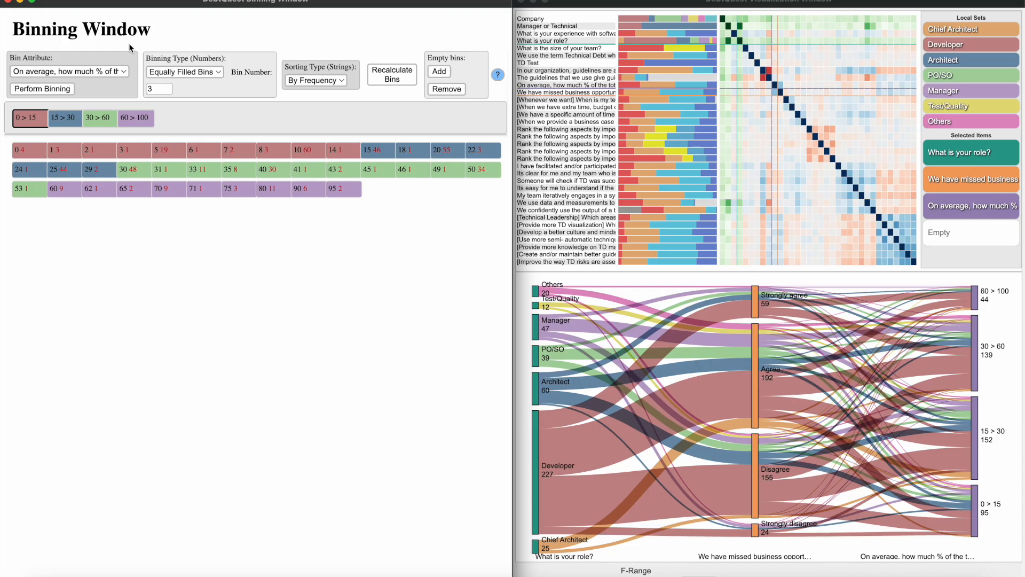
double_click(193, 5)
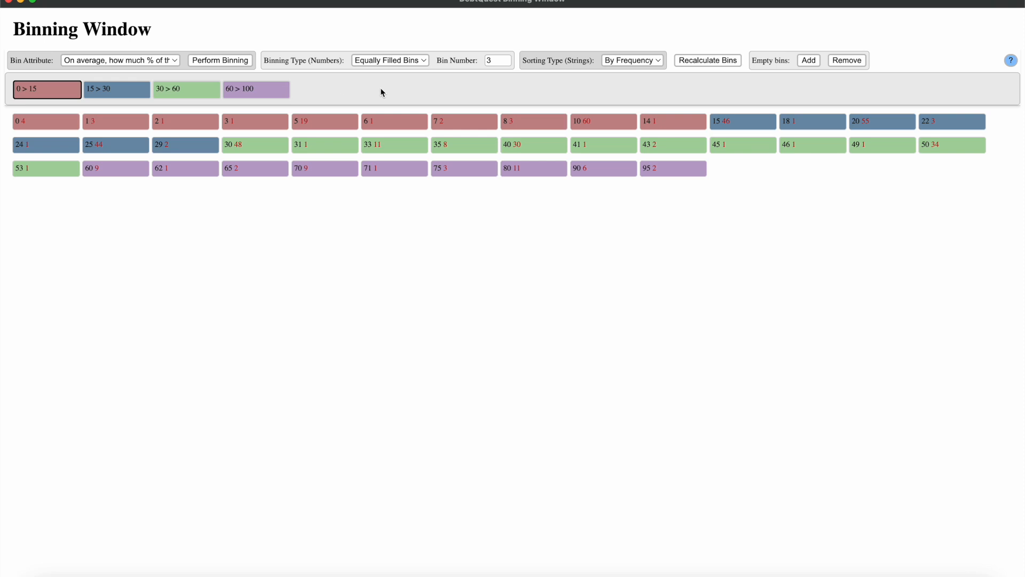
click(389, 61)
click(389, 51)
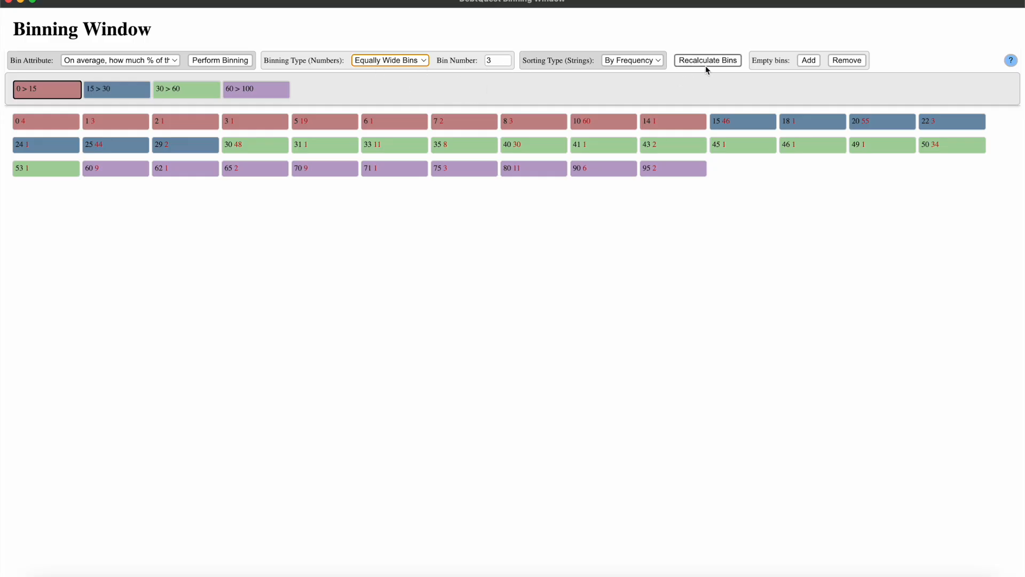
click(725, 64)
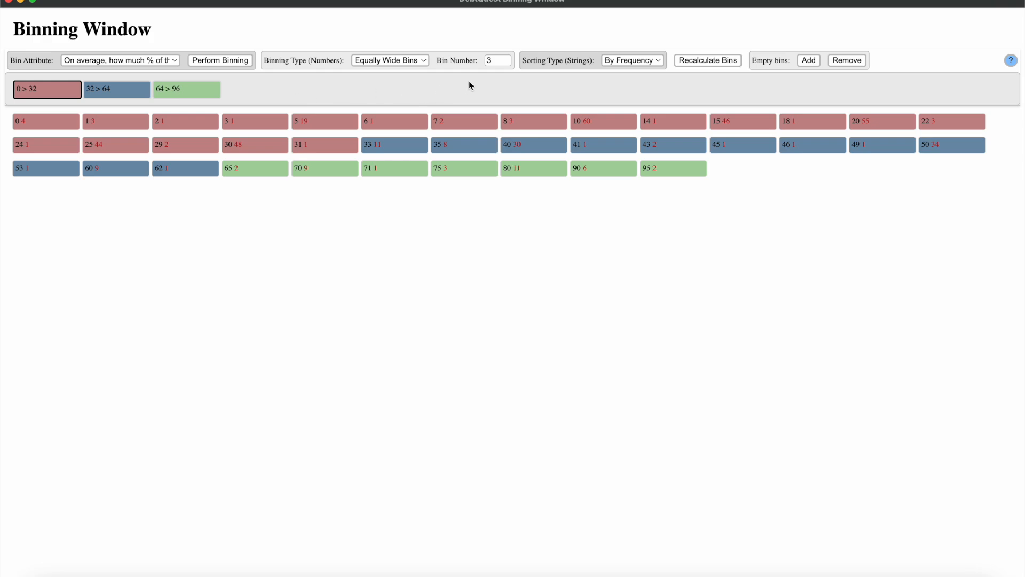
Set the number of equally wide bins to 4, recalculate them and perform the binning.
click(507, 58)
click(696, 62)
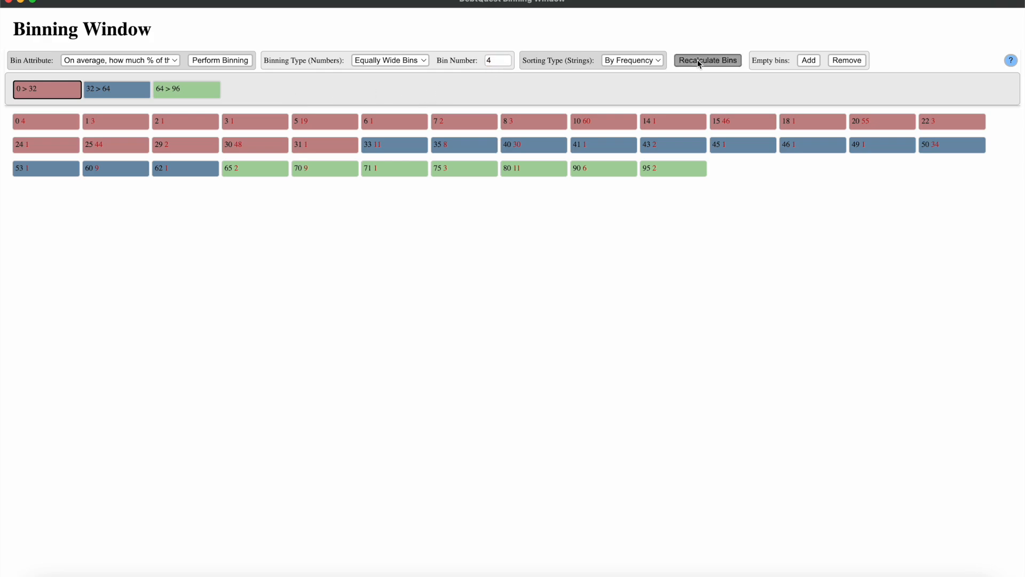
double_click(418, 5)
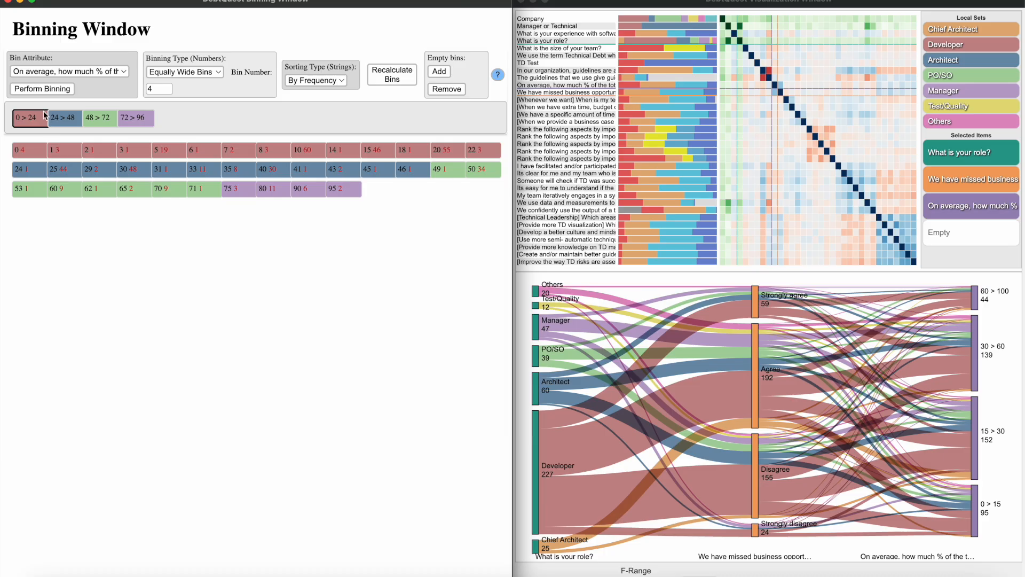
click(35, 89)
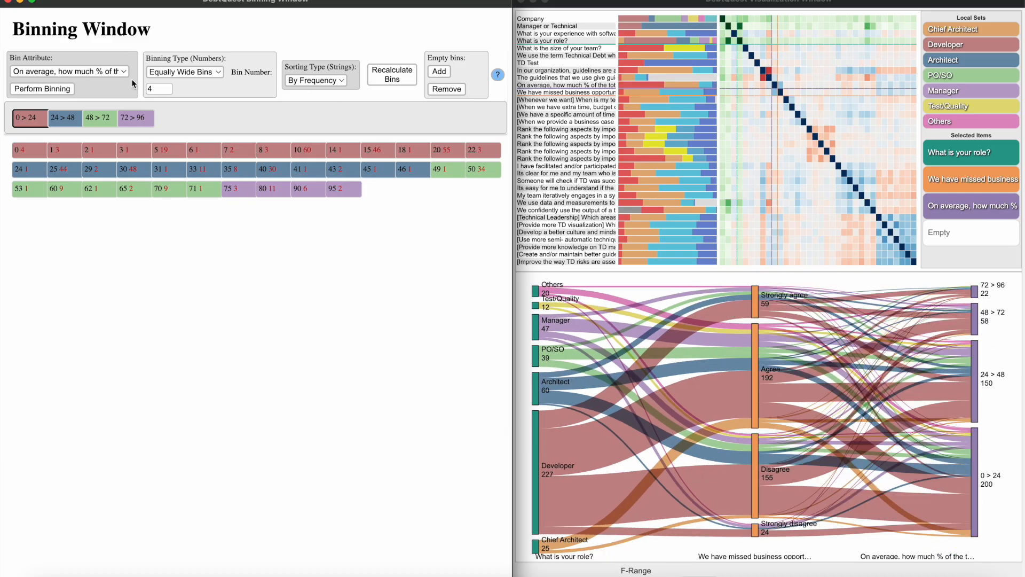
Reduce the equally wide bins to 3, recalculate them and perform the binning.
click(167, 91)
click(394, 77)
click(38, 90)
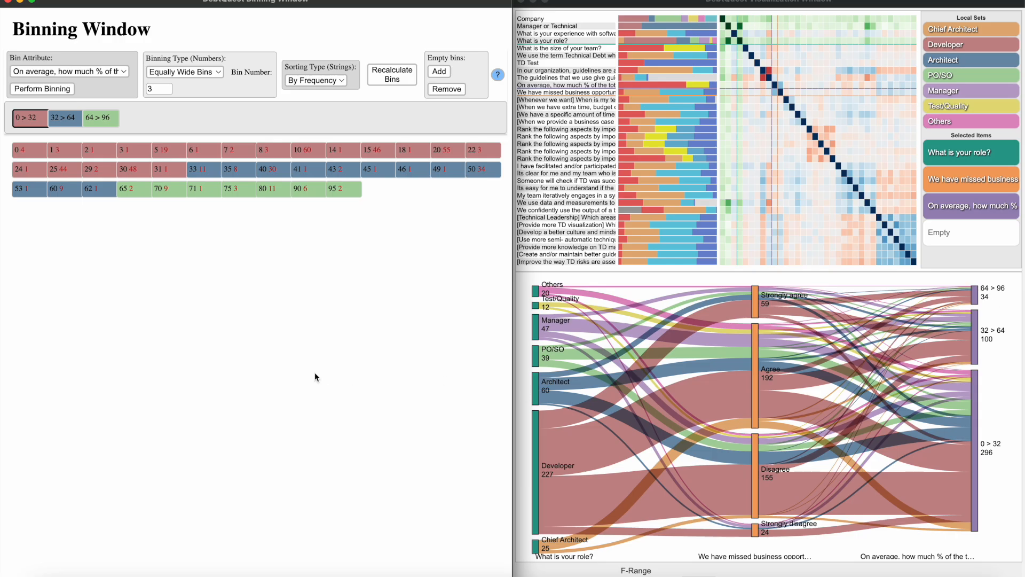
Switch the binning type to Equally Filled Bins with 4 bins, recalculate and perform the binning.
click(176, 73)
click(178, 86)
click(166, 87)
click(390, 80)
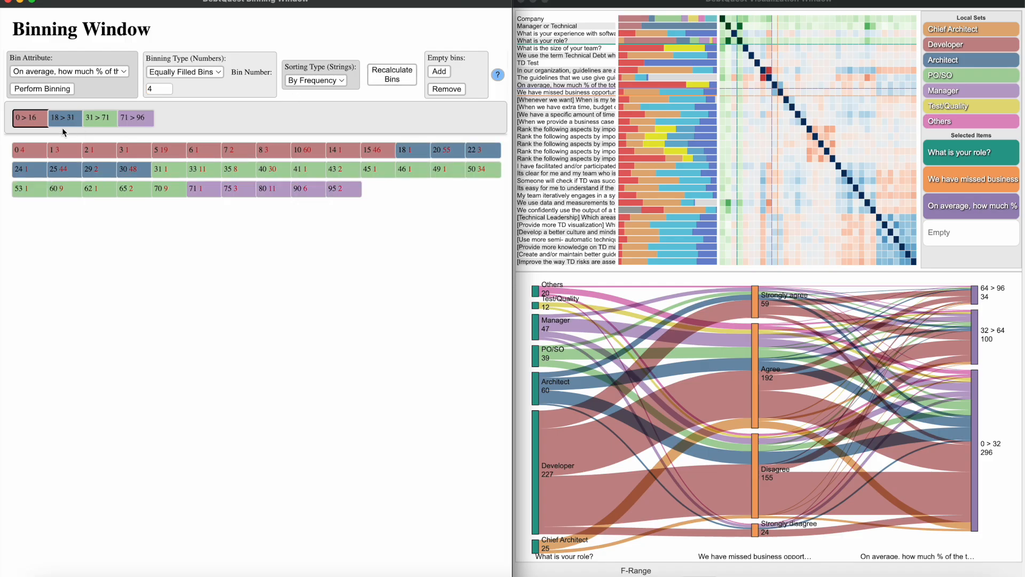
click(41, 91)
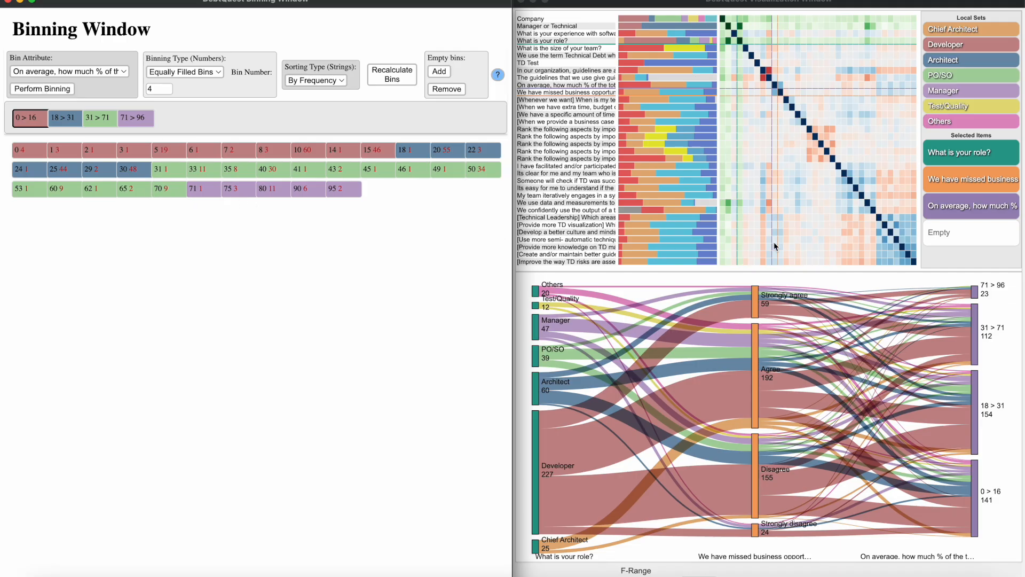
Set the number of equally filled bins to 3, recalculate them and perform the binning.
click(167, 92)
click(400, 83)
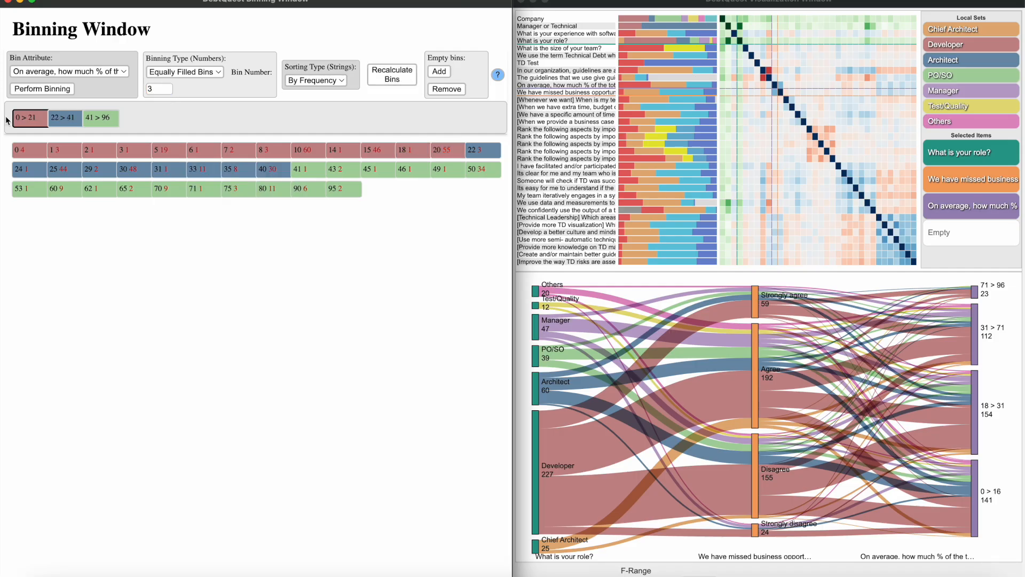
click(33, 94)
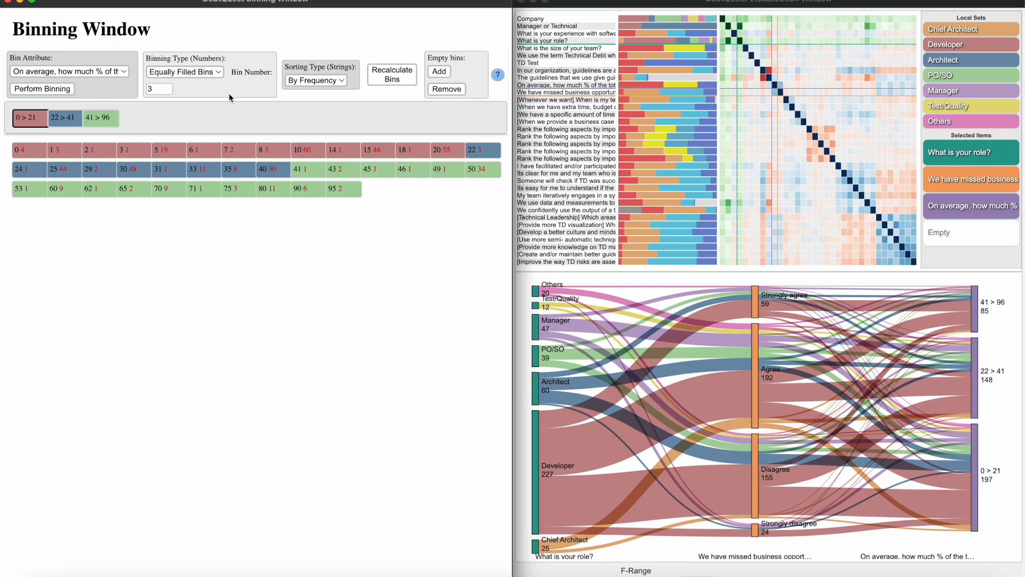
Enlarge the Binning Window and recalculate the development time question with 4 equally filled bins.
double_click(198, 8)
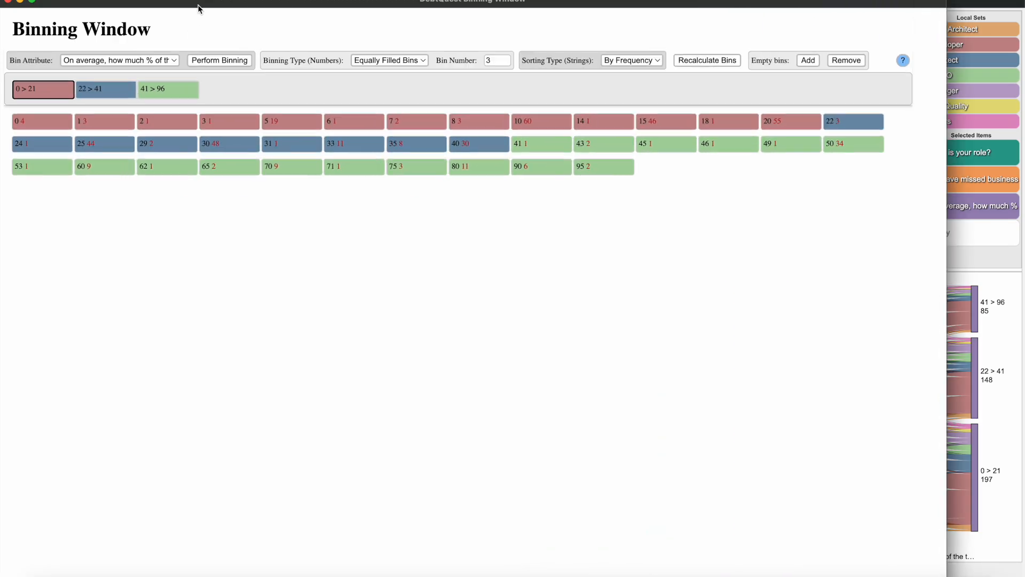
double_click(41, 91)
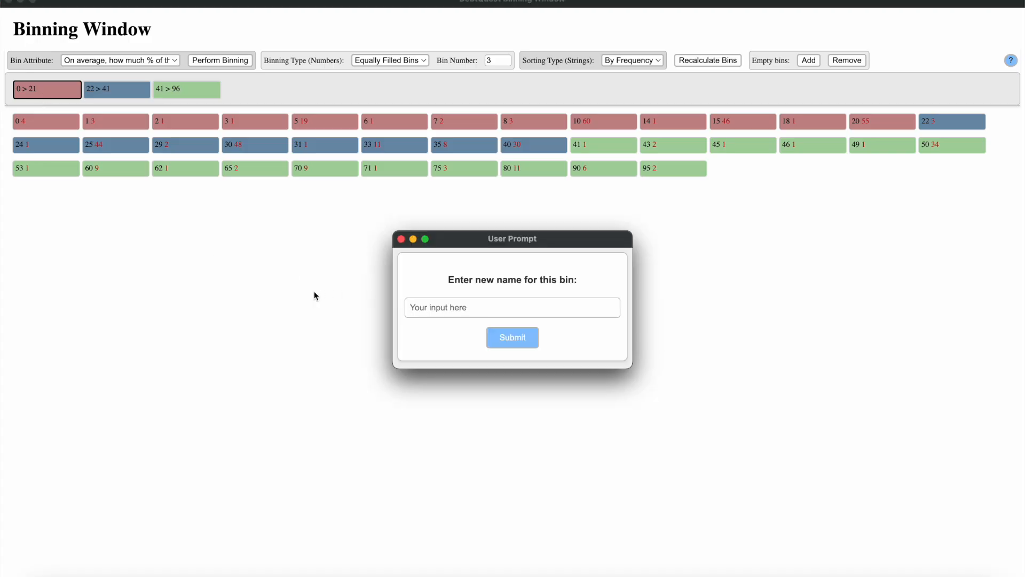
click(400, 239)
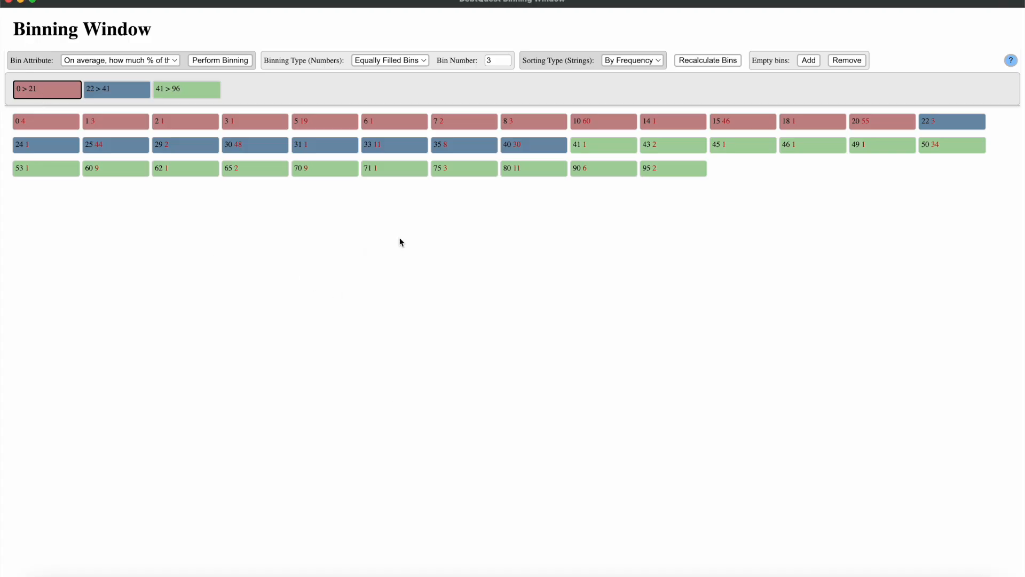
click(504, 58)
click(693, 60)
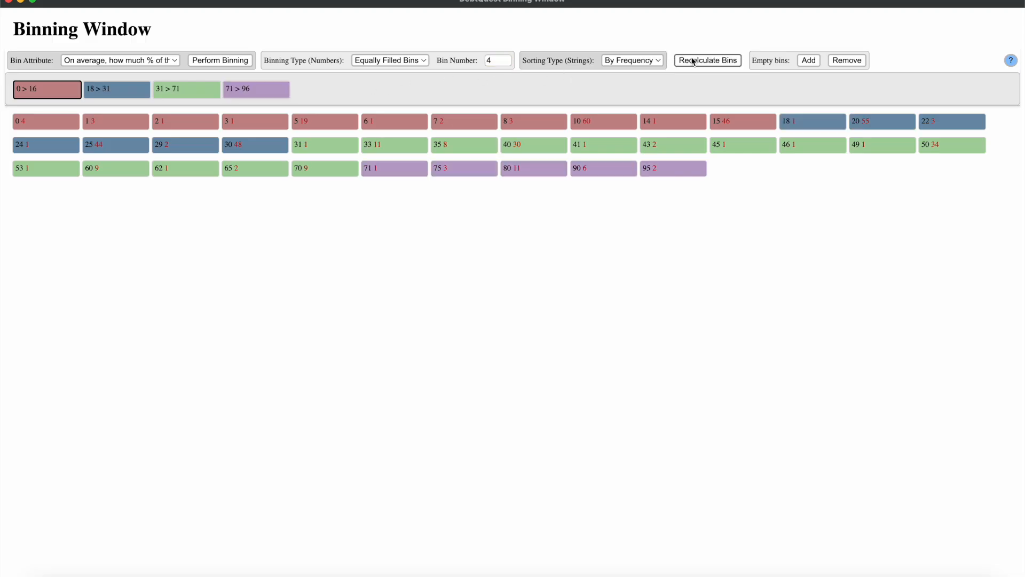
Rename the first two bins of the development time question as "0 > 15" and "15 >30".
double_click(63, 94)
text(0 > 15)
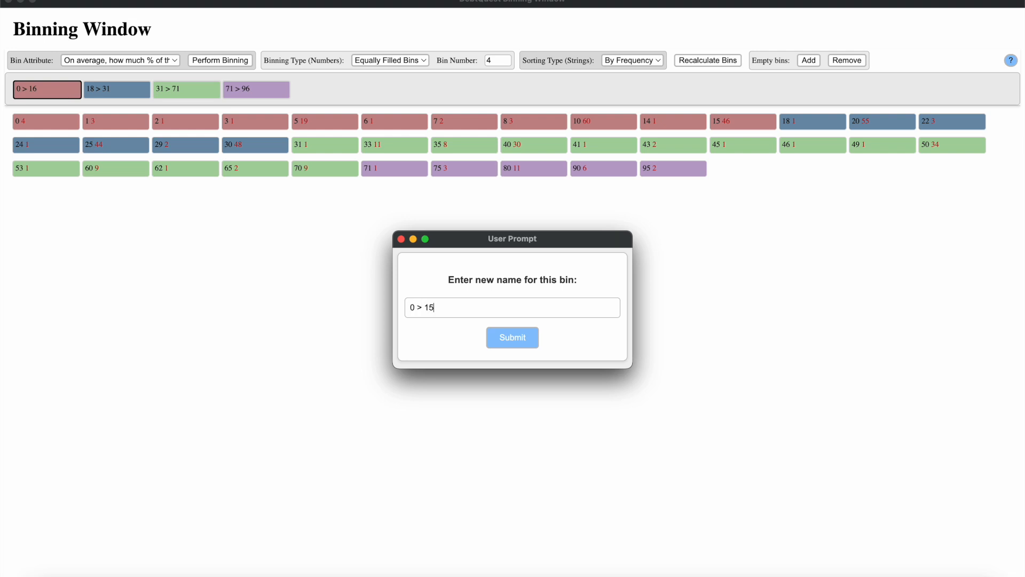
key(Return)
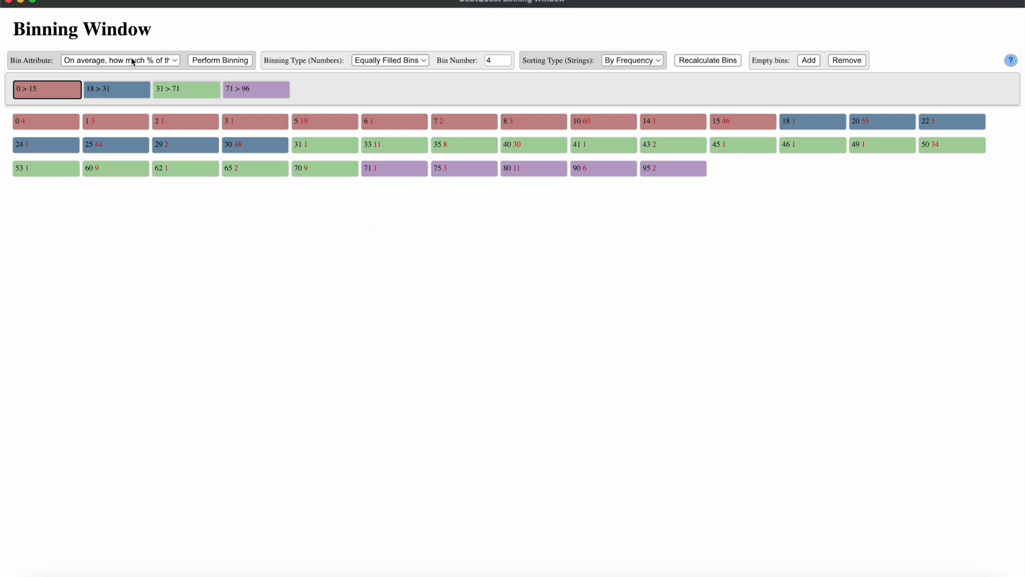
double_click(116, 92)
text(15 >30)
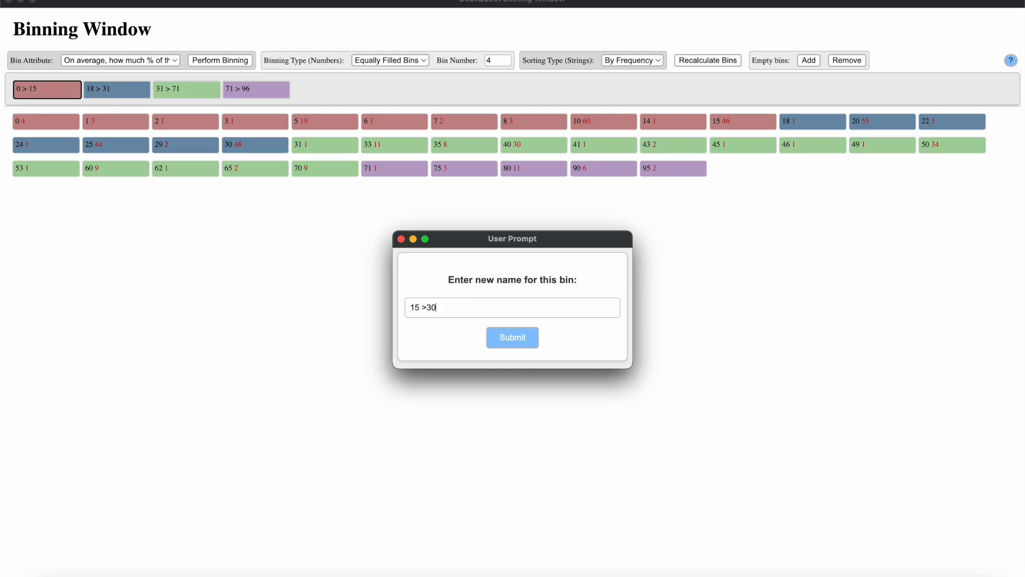
key(Return)
Rename the third bin as "30 > 60" and the fourth bin as "60 > 100".
double_click(174, 91)
text(30 > 60)
key(Return)
double_click(258, 90)
text(60 > 95)
key(BackSpace)
key(BackSpace)
text(100)
key(Return)
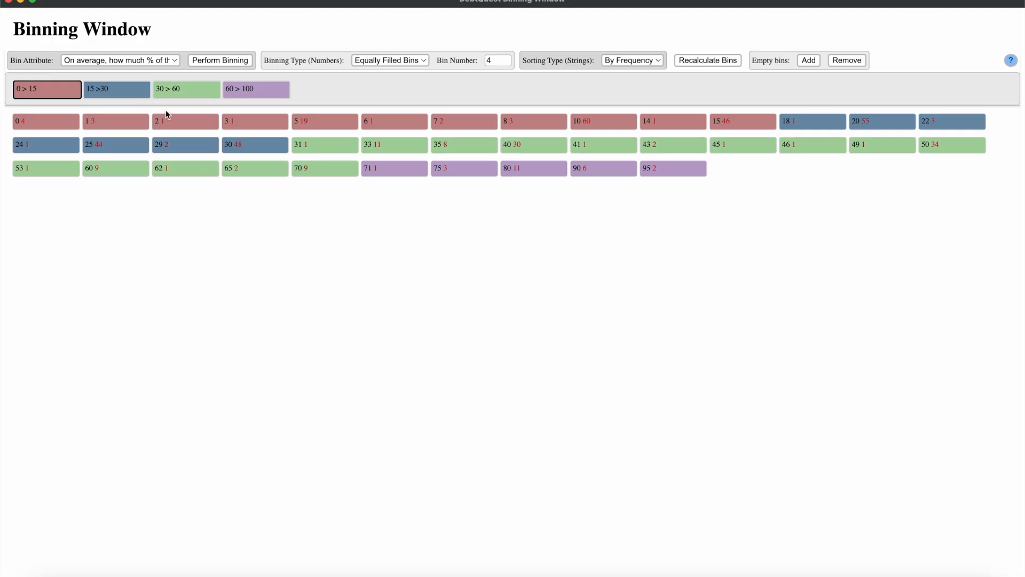
Assign the values 0 through 14 to the 0 > 15 bin and all values from 15 upward to the 15 >30 bin.
click(118, 92)
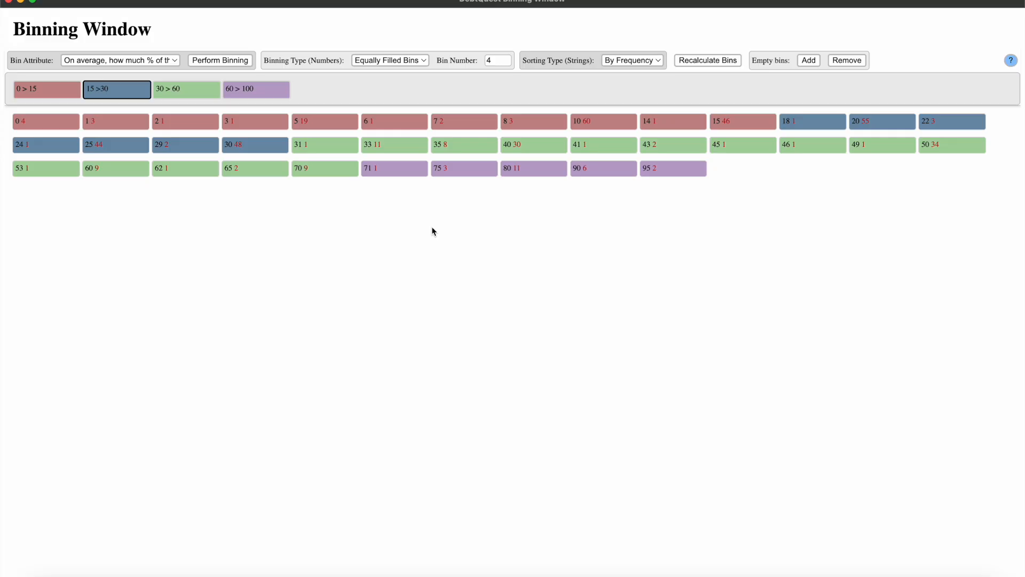
mouse_move(961, 144)
mouse_down()
mouse_move(801, 134)
mouse_move(866, 149)
mouse_move(434, 162)
mouse_move(314, 153)
mouse_move(98, 181)
mouse_move(168, 169)
mouse_move(526, 192)
mouse_move(652, 179)
mouse_move(536, 169)
mouse_move(552, 110)
mouse_move(743, 121)
mouse_move(392, 112)
mouse_move(311, 129)
mouse_move(142, 117)
mouse_move(60, 123)
mouse_move(77, 165)
mouse_up()
click(47, 91)
mouse_move(62, 112)
mouse_down()
mouse_move(197, 109)
mouse_move(484, 131)
mouse_move(562, 117)
mouse_move(646, 125)
mouse_up()
click(115, 92)
Assign the values 30 through 53 to the 30 > 60 bin.
click(183, 91)
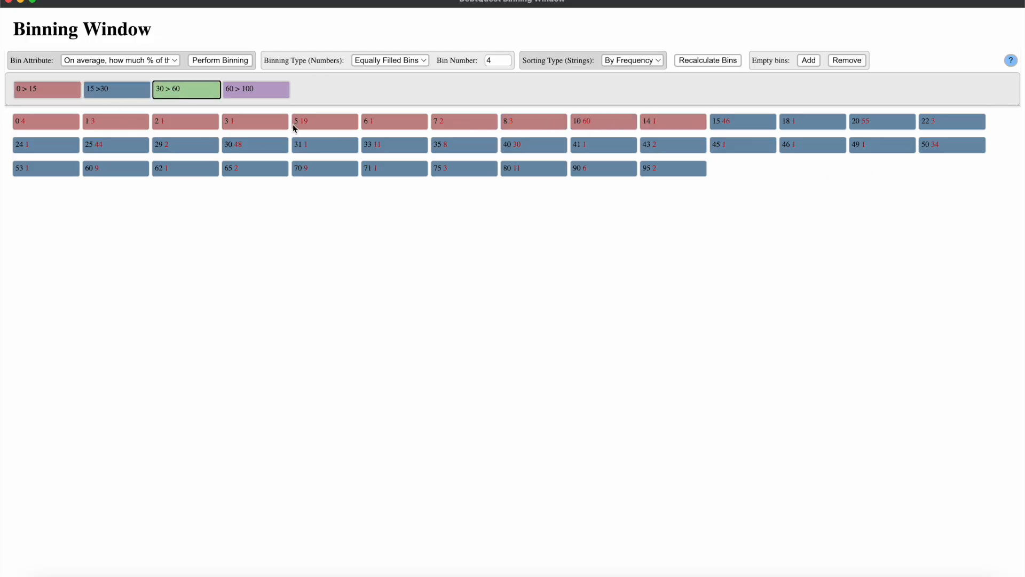
mouse_move(254, 139)
mouse_down()
mouse_move(549, 151)
mouse_move(953, 144)
mouse_up()
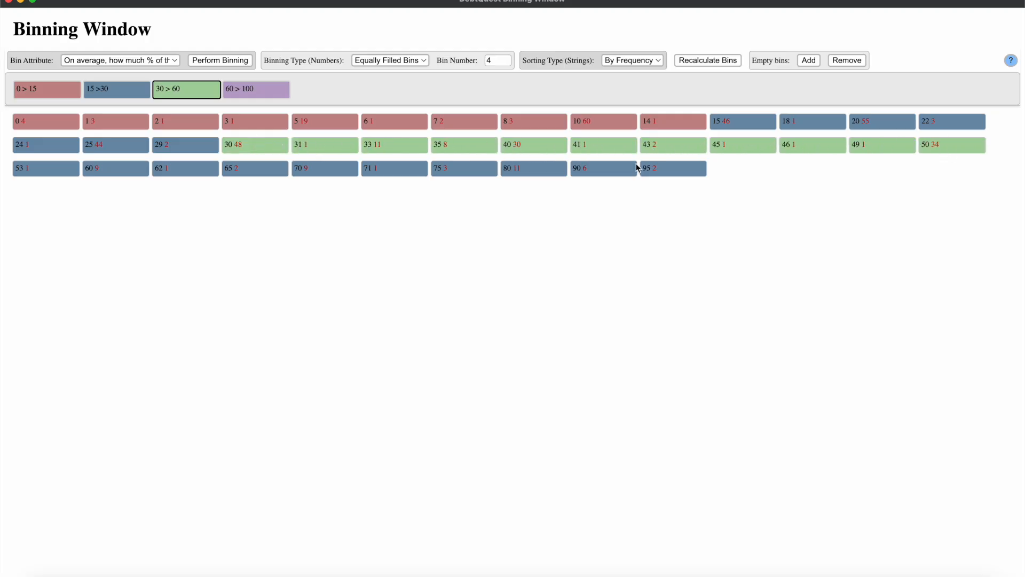
click(47, 172)
Assign the values 60 through 95 to the 60 > 100 bin and perform the binning.
click(257, 91)
drag(115, 169, 682, 177)
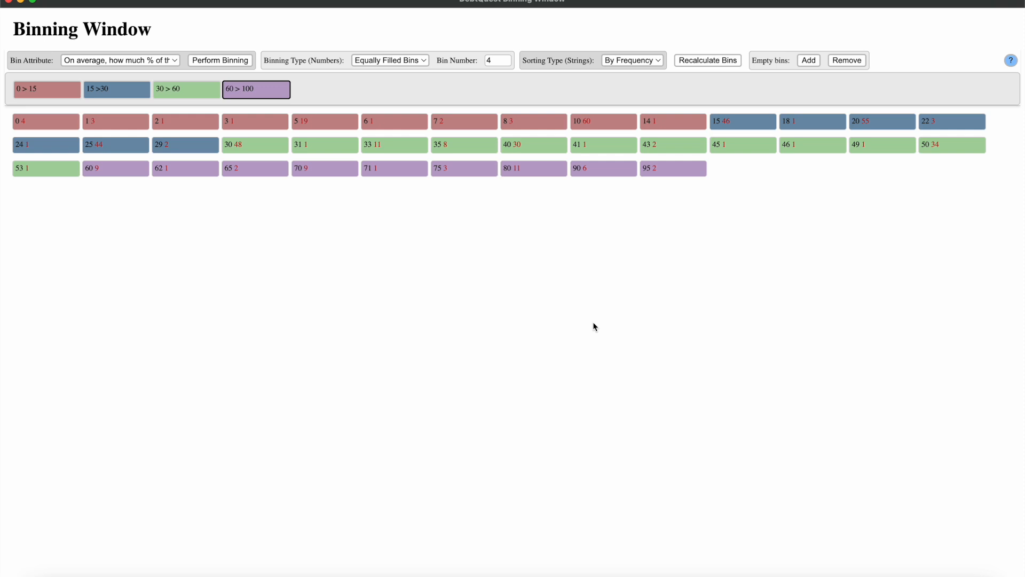
click(229, 61)
Switch the bin attribute to "What is your experience with software development?".
click(155, 66)
scroll(140, 72, up, 4)
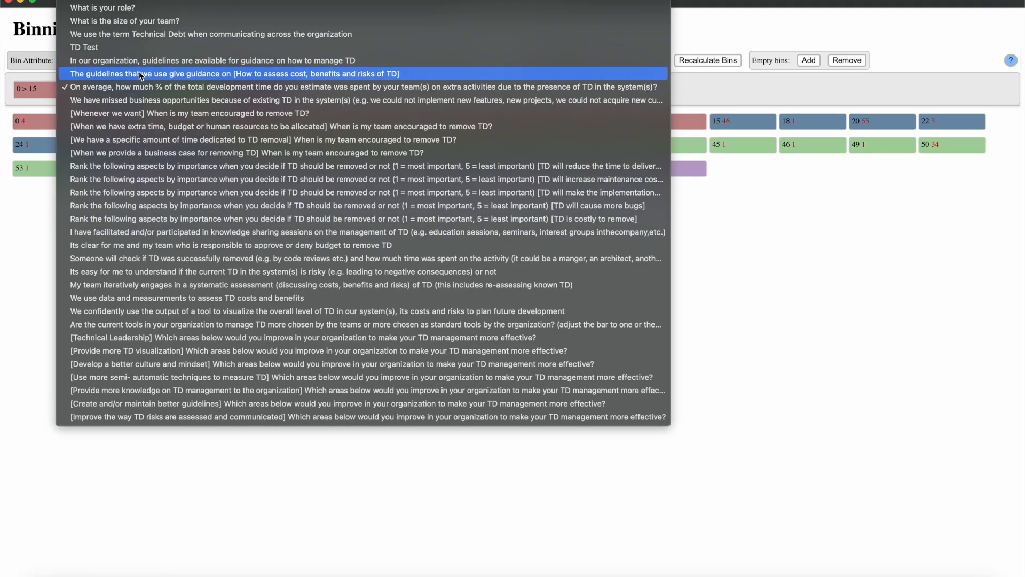
scroll(140, 74, up, 2)
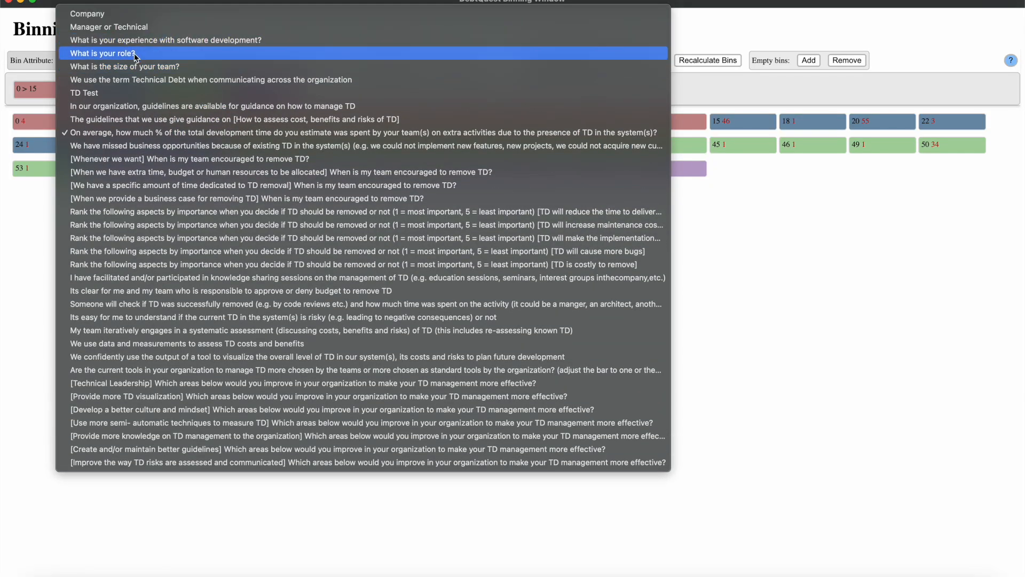
click(172, 43)
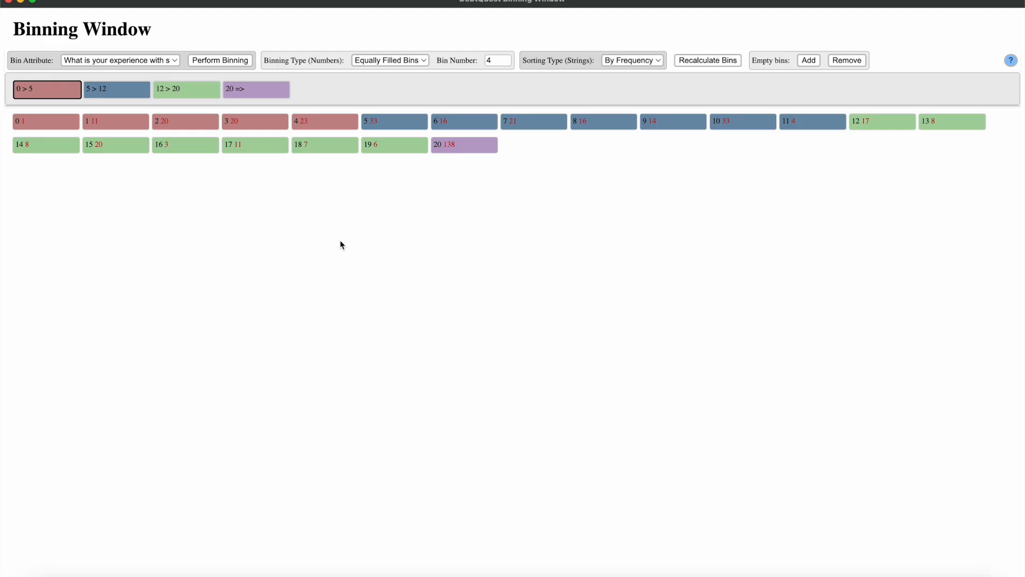
Select the 5 > 12, 12 > 20 and 20 => experience bins in turn, and shrink the Binning Window back beside the visualization window.
click(113, 89)
click(181, 92)
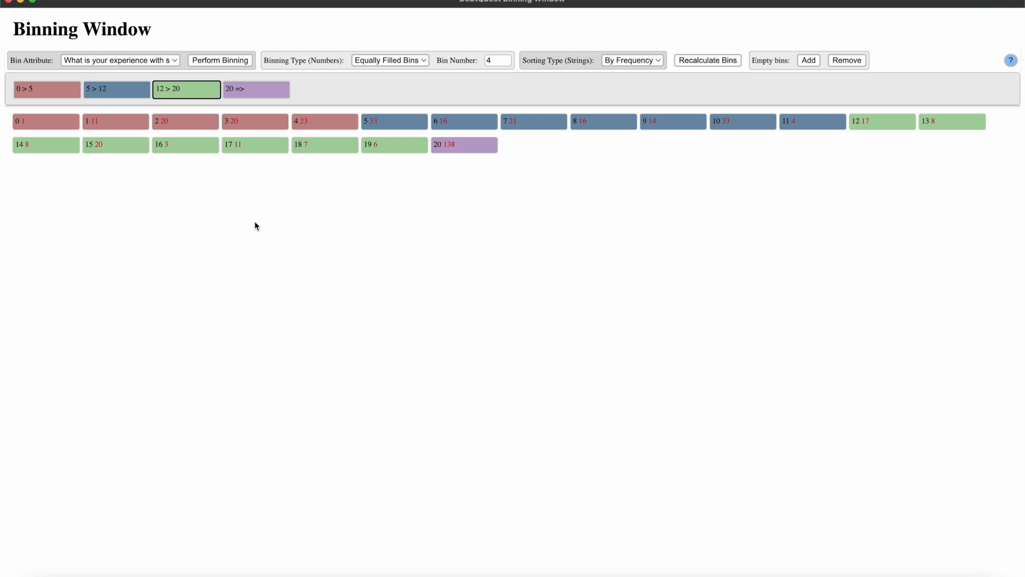
click(267, 94)
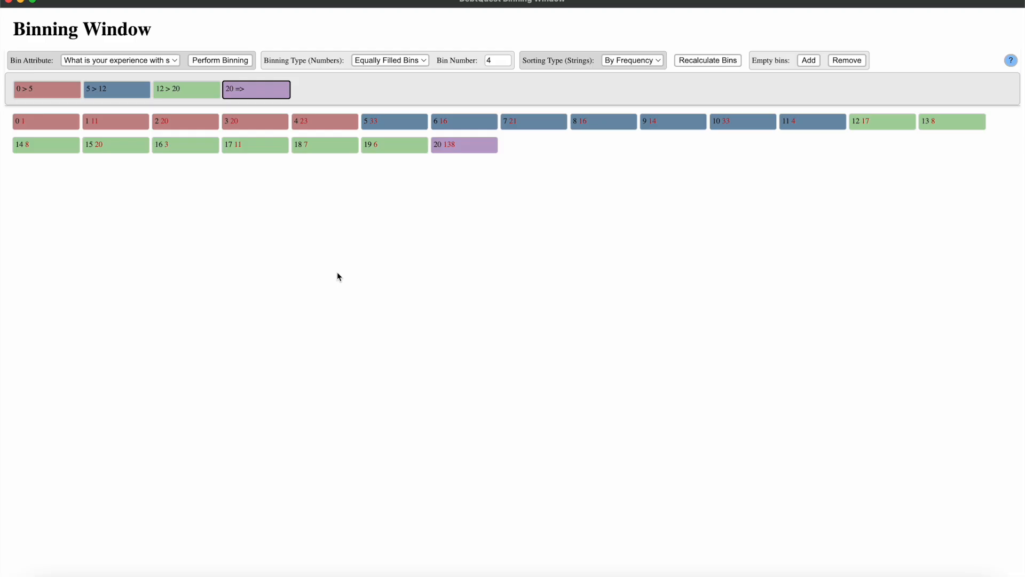
double_click(260, 6)
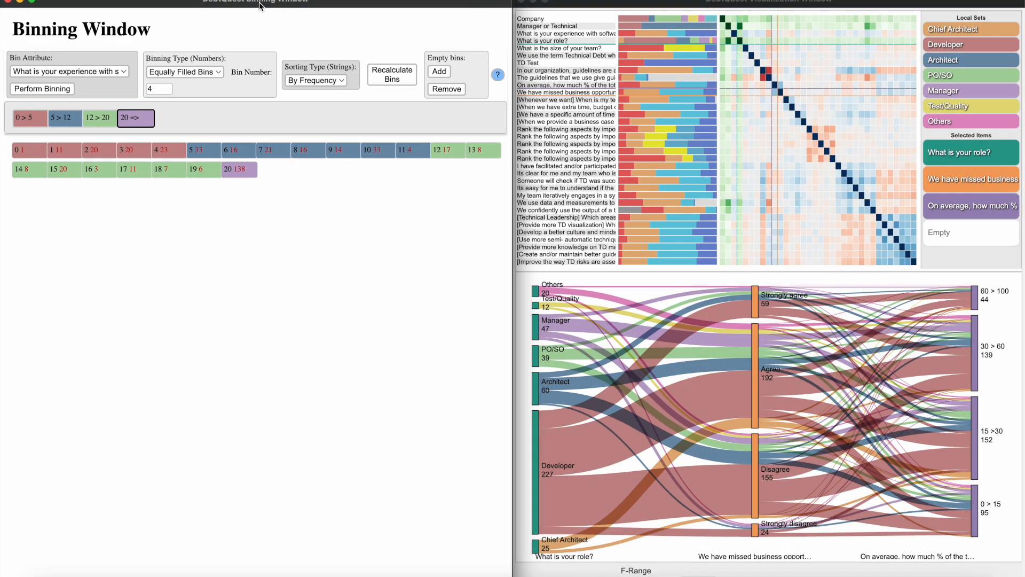